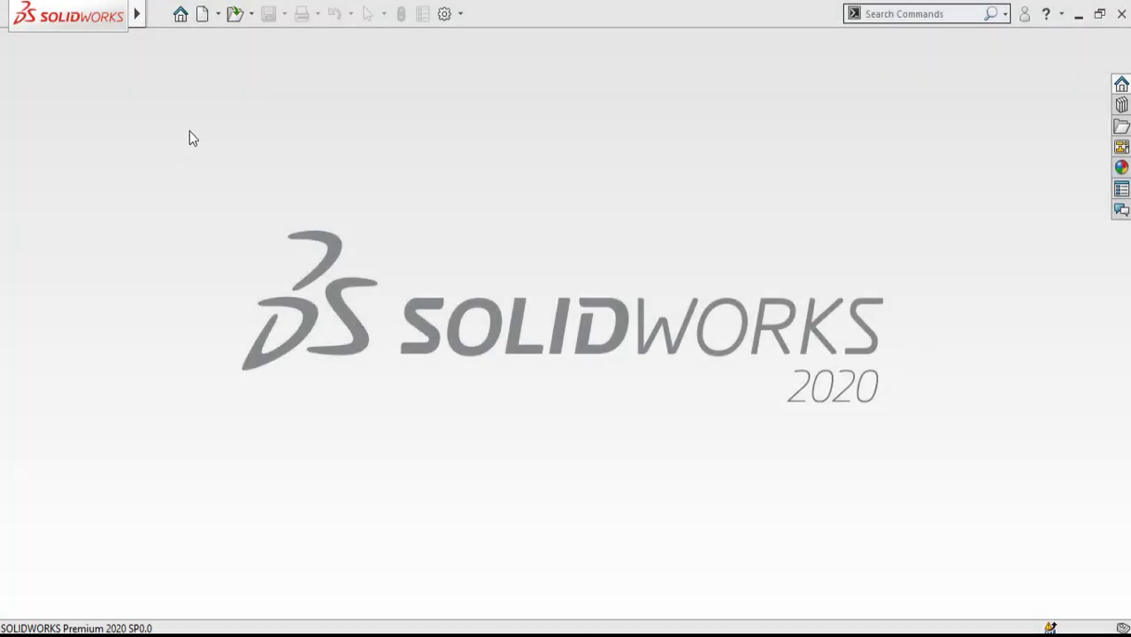
Create a new blank part and start a sketch on the Front Plane
{"action": "left_click", "coordinate": [202, 14]}
{"action": "left_click", "coordinate": [270, 177]}
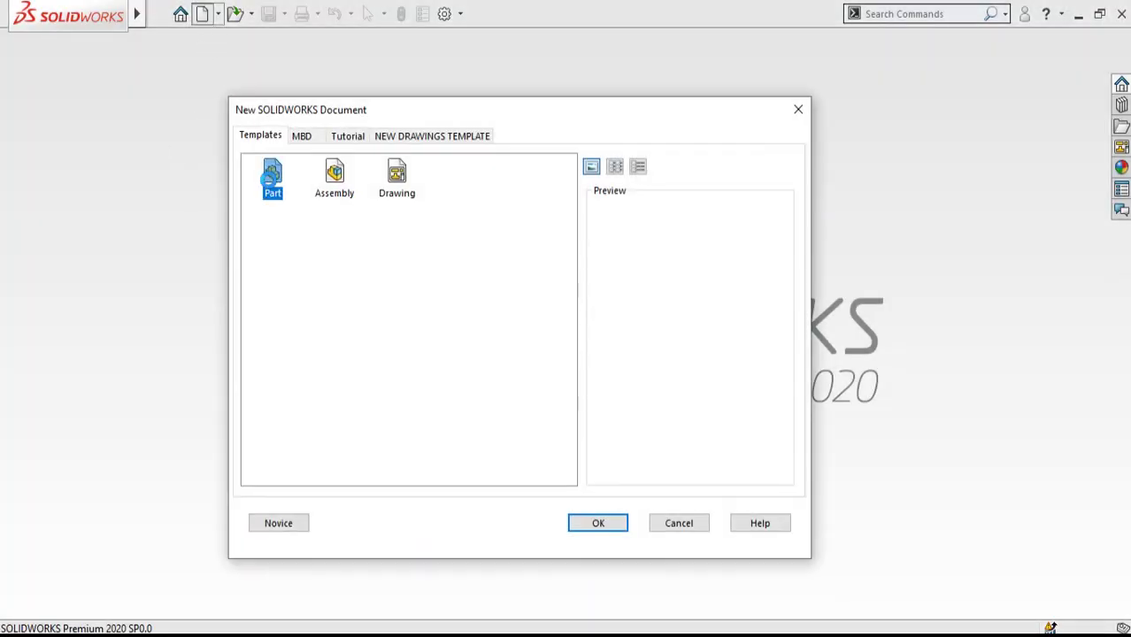
{"action": "double_click", "coordinate": [272, 177]}
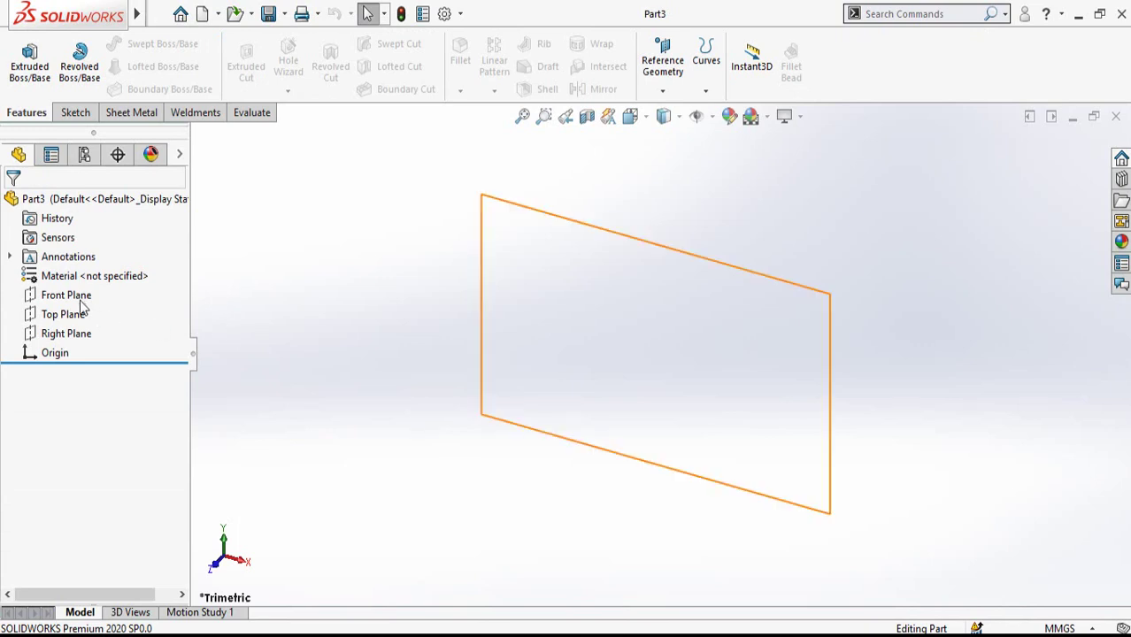
{"action": "left_click", "coordinate": [84, 297]}
{"action": "left_click", "coordinate": [95, 275]}
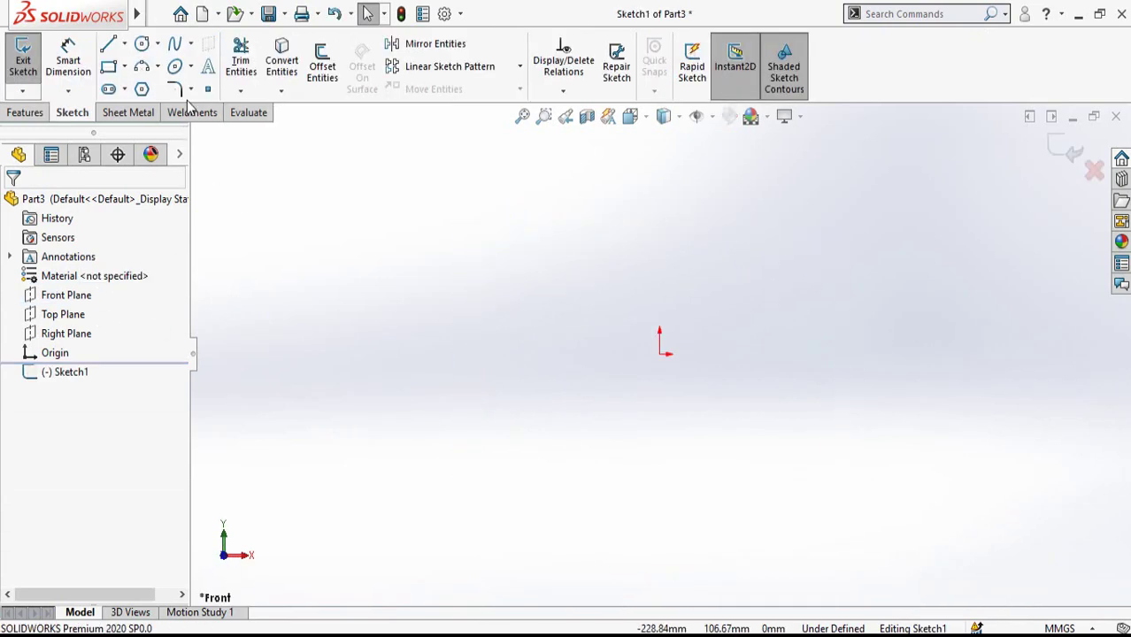
Draw a circle centred on the origin and dimension it to Ø100 mm
{"action": "left_click", "coordinate": [141, 43]}
{"action": "left_click", "coordinate": [660, 353]}
{"action": "left_click", "coordinate": [620, 420]}
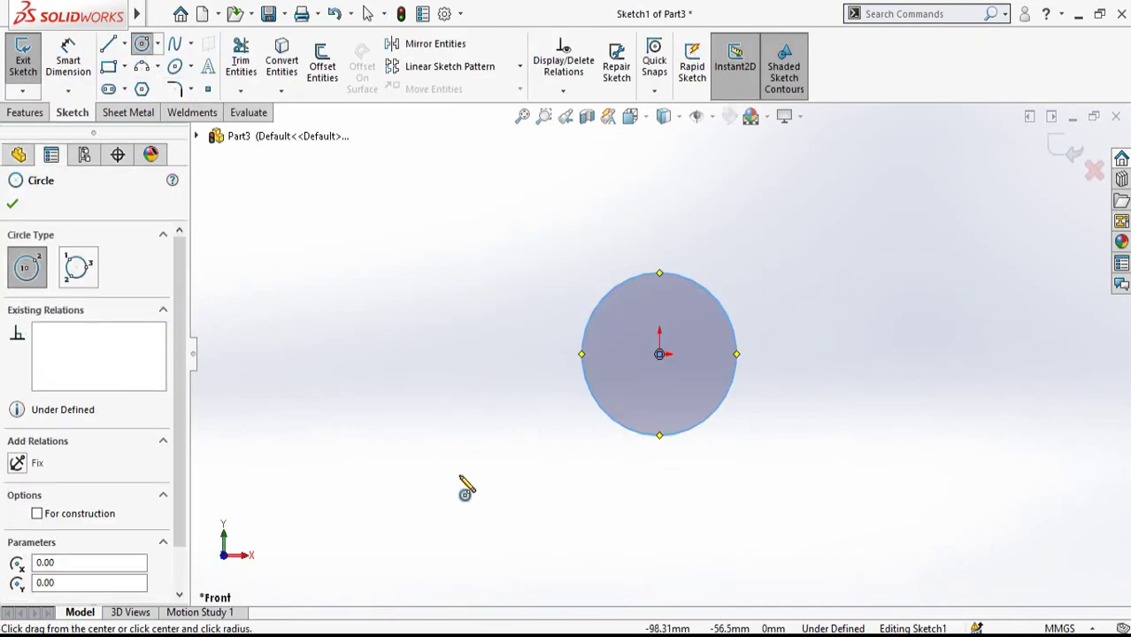
{"action": "right_click_drag", "start_coordinate": [579, 477], "coordinate": [579, 410]}
{"action": "left_click", "coordinate": [586, 409]}
{"action": "left_click", "coordinate": [537, 468]}
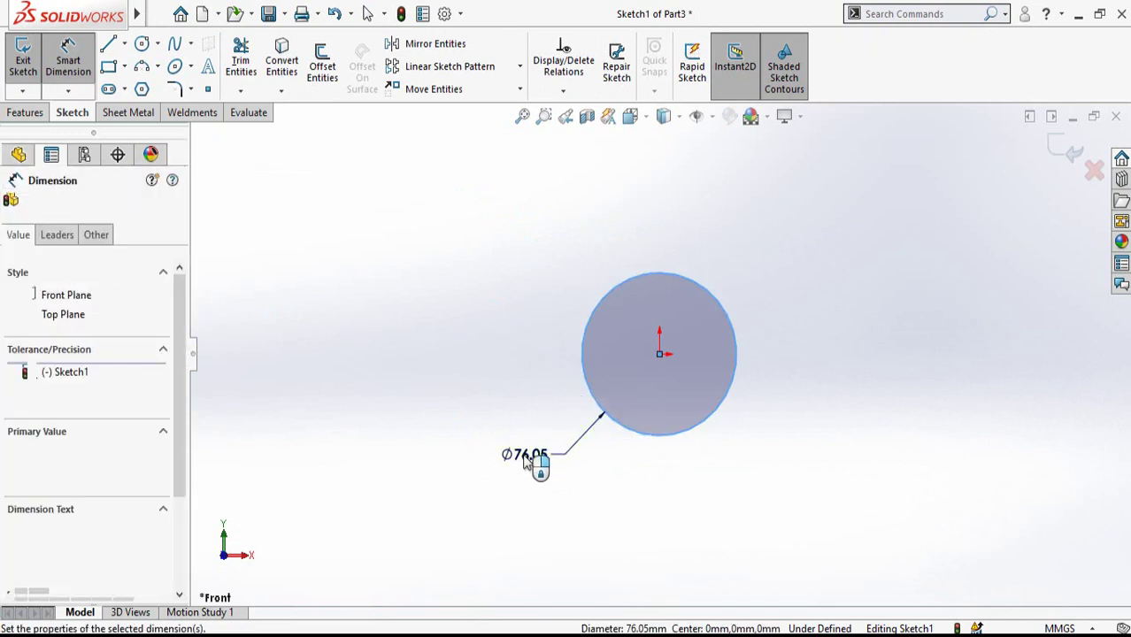
{"action": "type", "text": "100"}
{"action": "key", "text": "Return"}
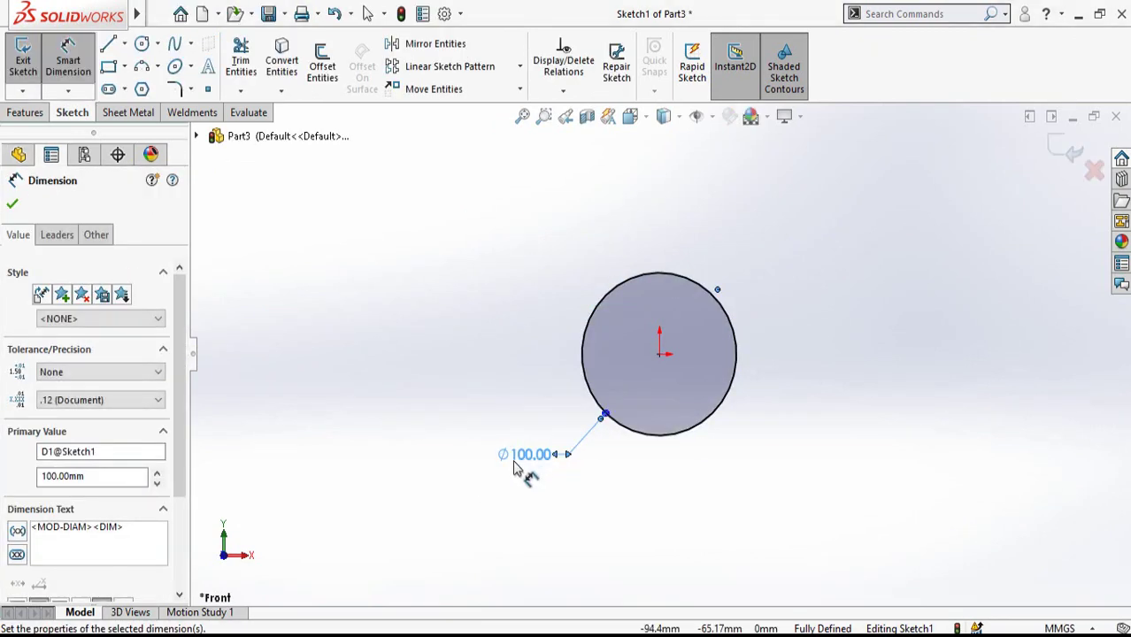
{"action": "key", "text": "Escape"}
Build a helix from the circle: 100 mm pitch, 0.5 revolutions, 180° start angle
{"action": "left_click", "coordinate": [25, 113]}
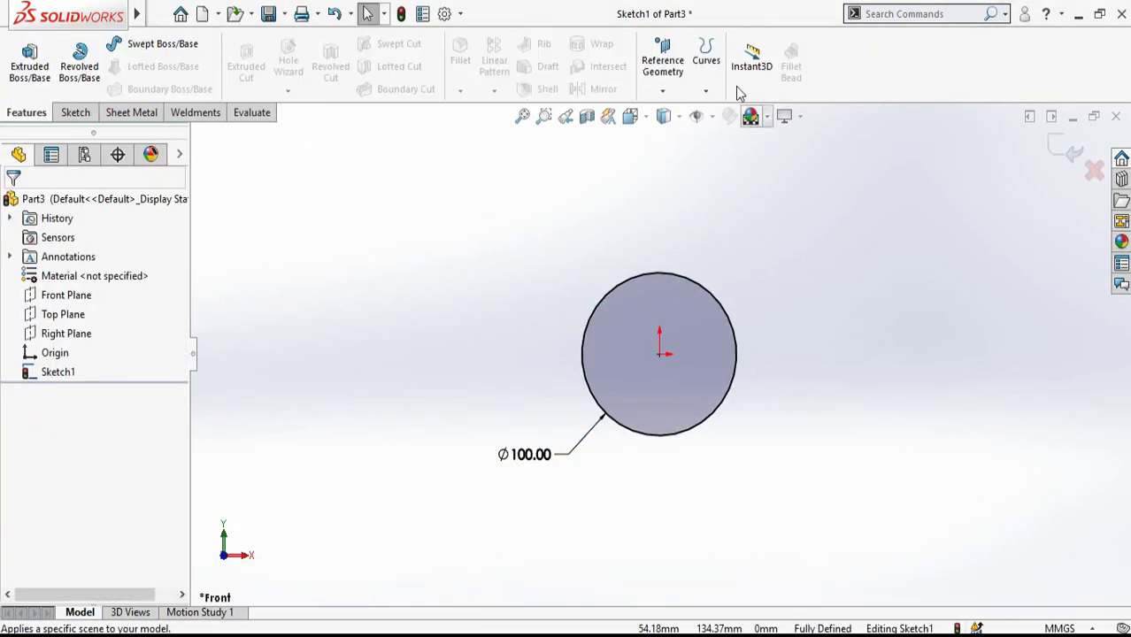
{"action": "left_click", "coordinate": [708, 89]}
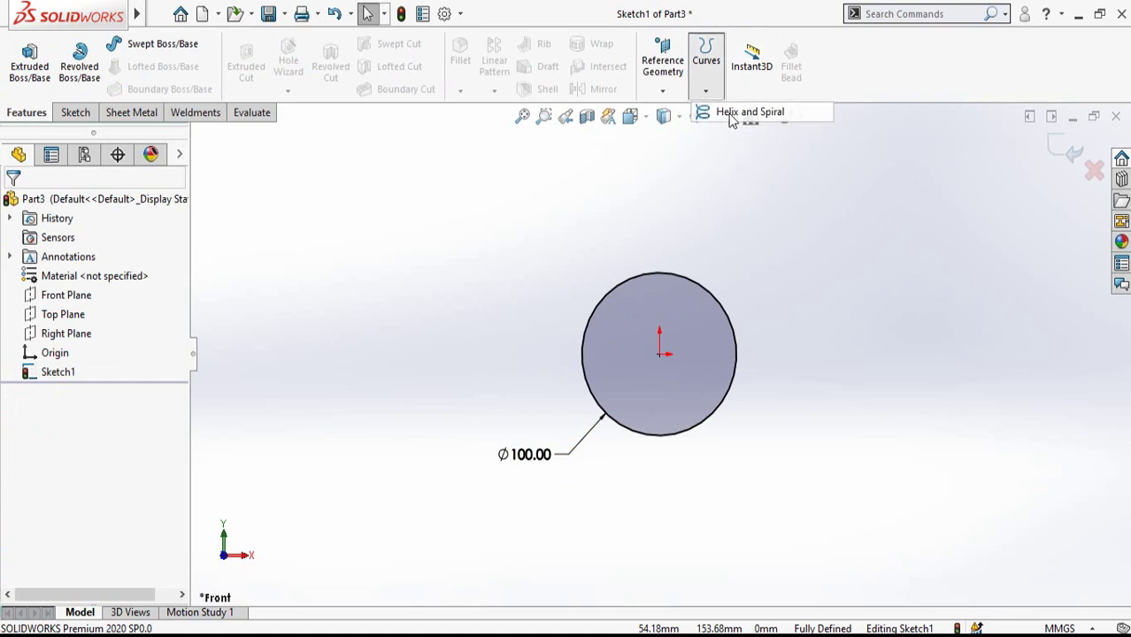
{"action": "left_click", "coordinate": [731, 115]}
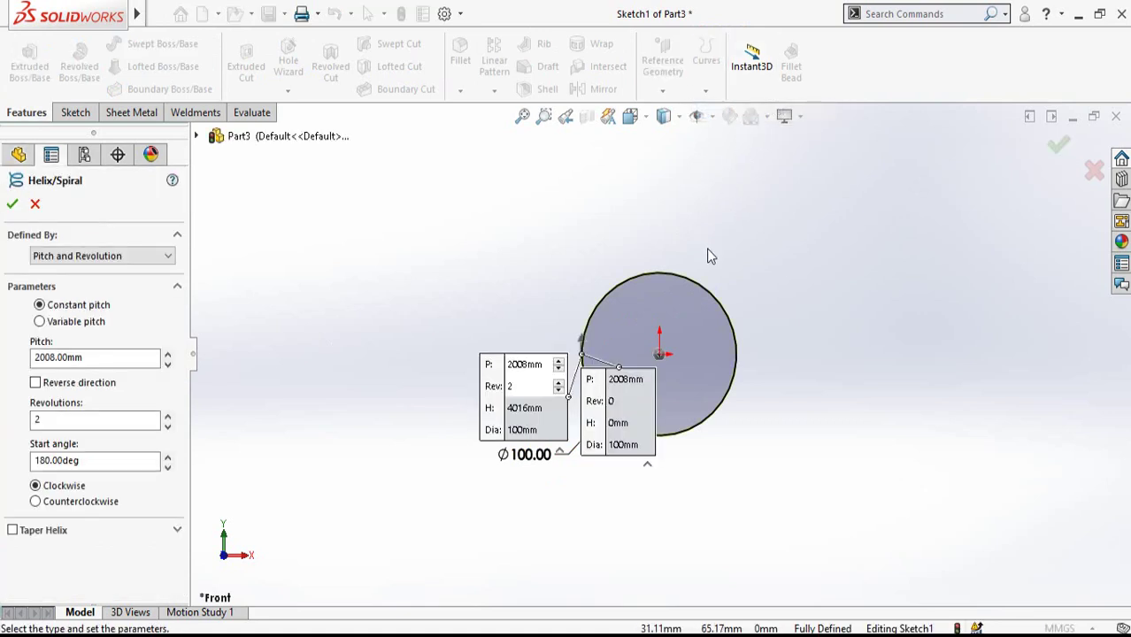
{"action": "double_click", "coordinate": [83, 357]}
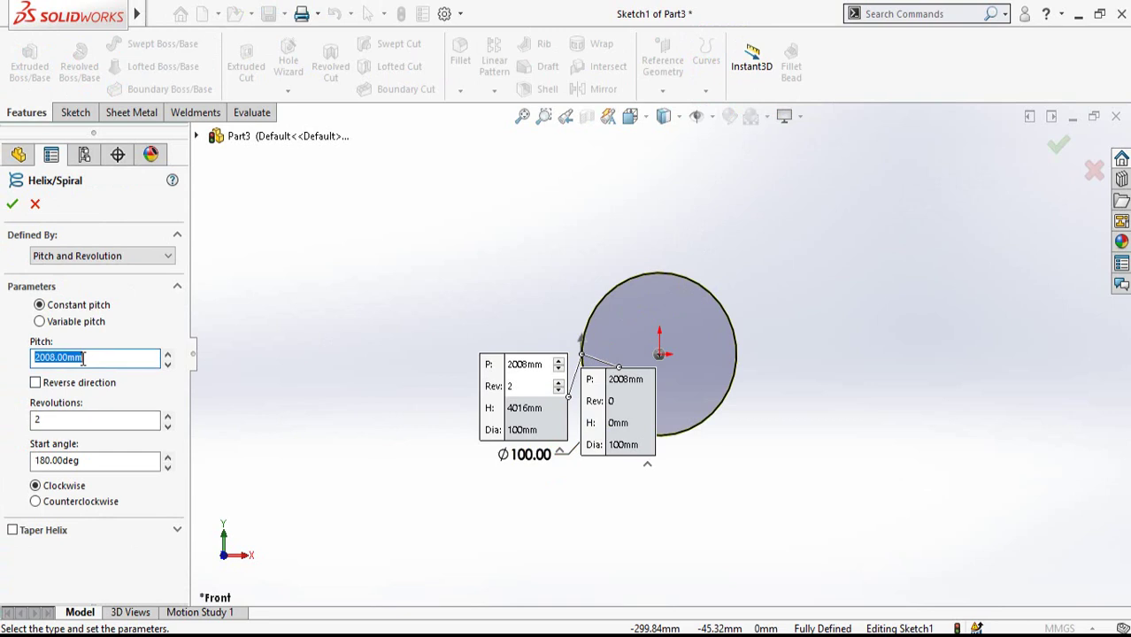
{"action": "double_click", "coordinate": [89, 422]}
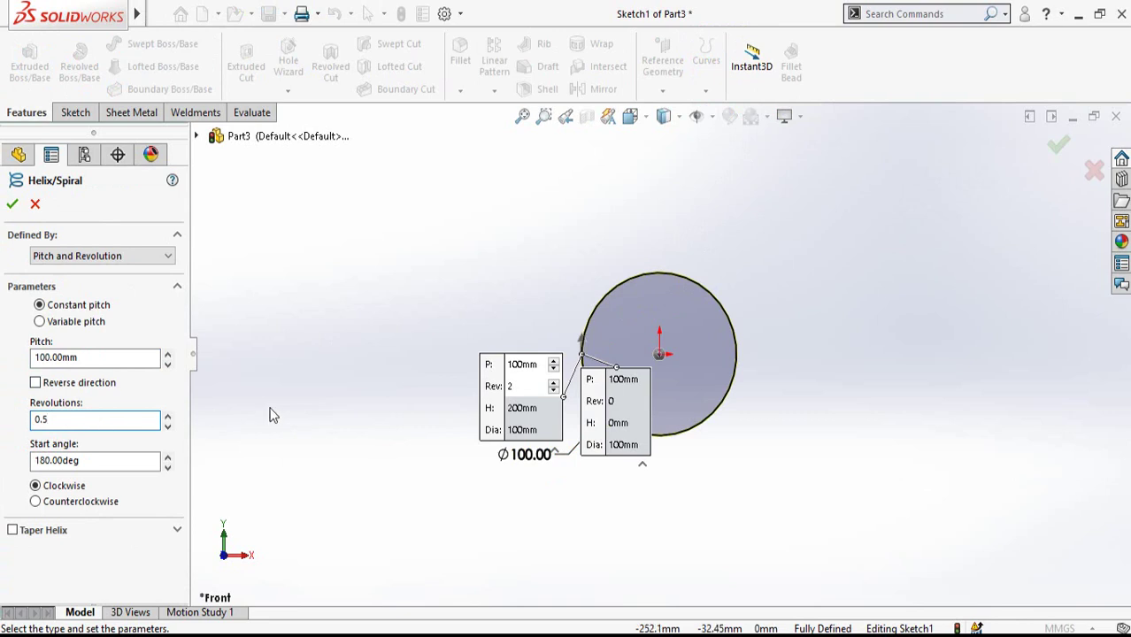
{"action": "left_click", "coordinate": [11, 205]}
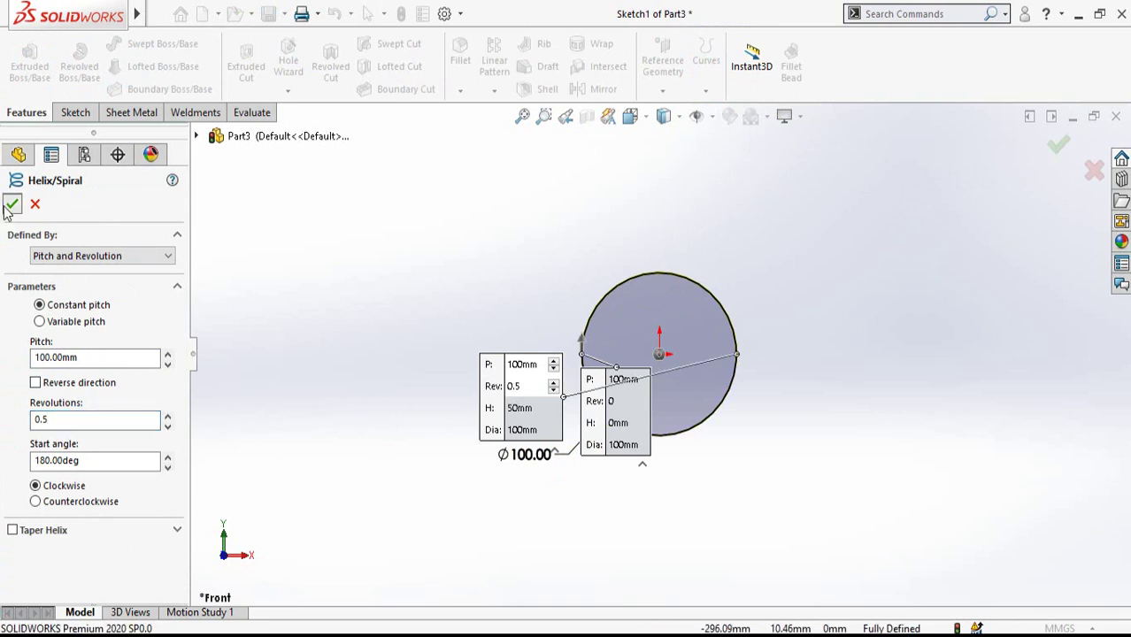
{"action": "middle_click_drag", "start_coordinate": [728, 298], "coordinate": [751, 294]}
{"action": "middle_click_drag", "start_coordinate": [607, 385], "coordinate": [602, 329]}
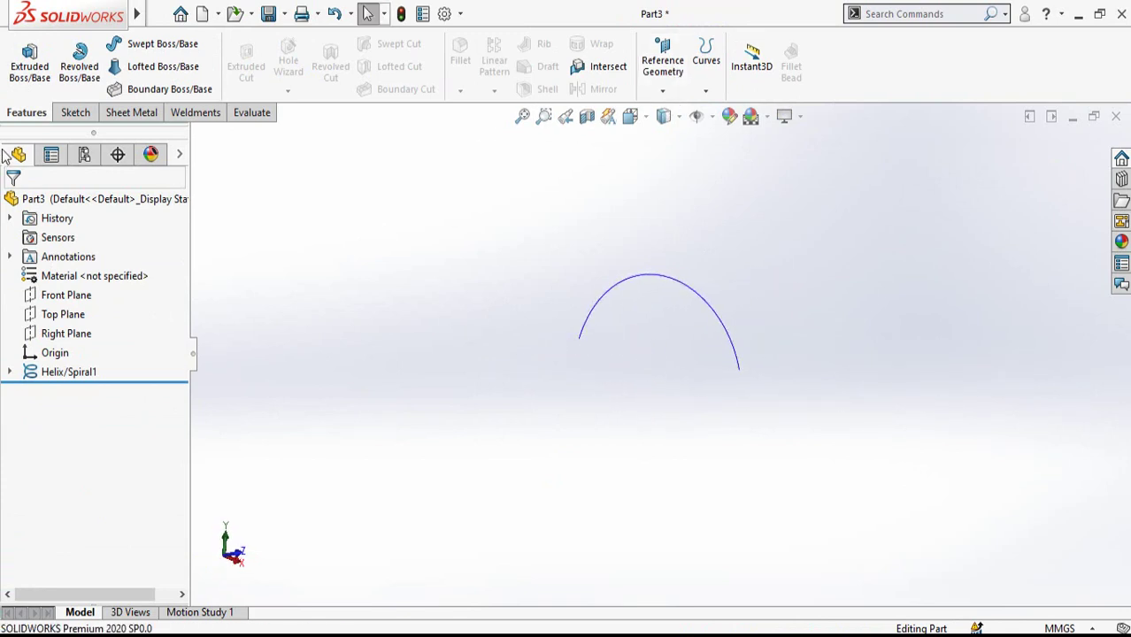
Create Plane1 parallel to the Front Plane through the helix's end point
{"action": "left_click", "coordinate": [673, 71]}
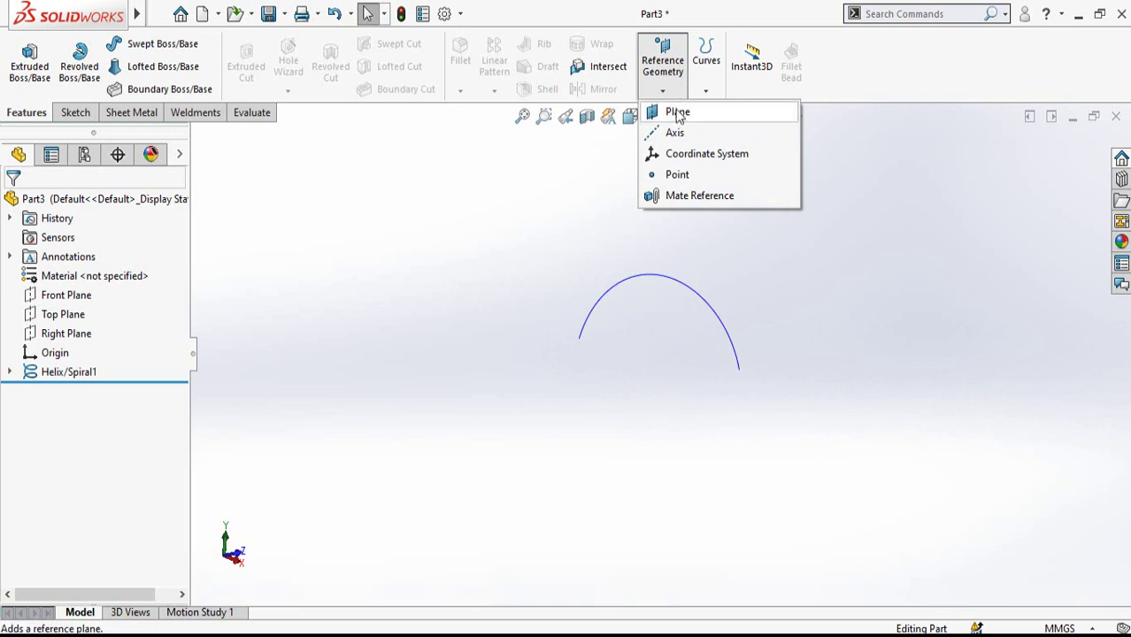
{"action": "left_click", "coordinate": [676, 115]}
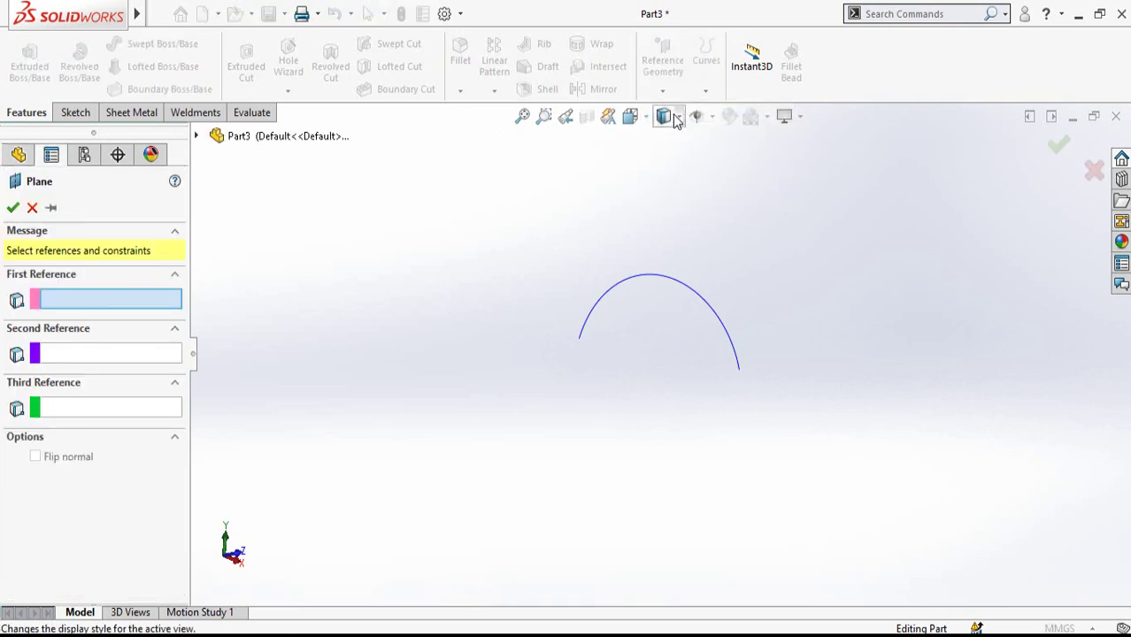
{"action": "left_click", "coordinate": [196, 136]}
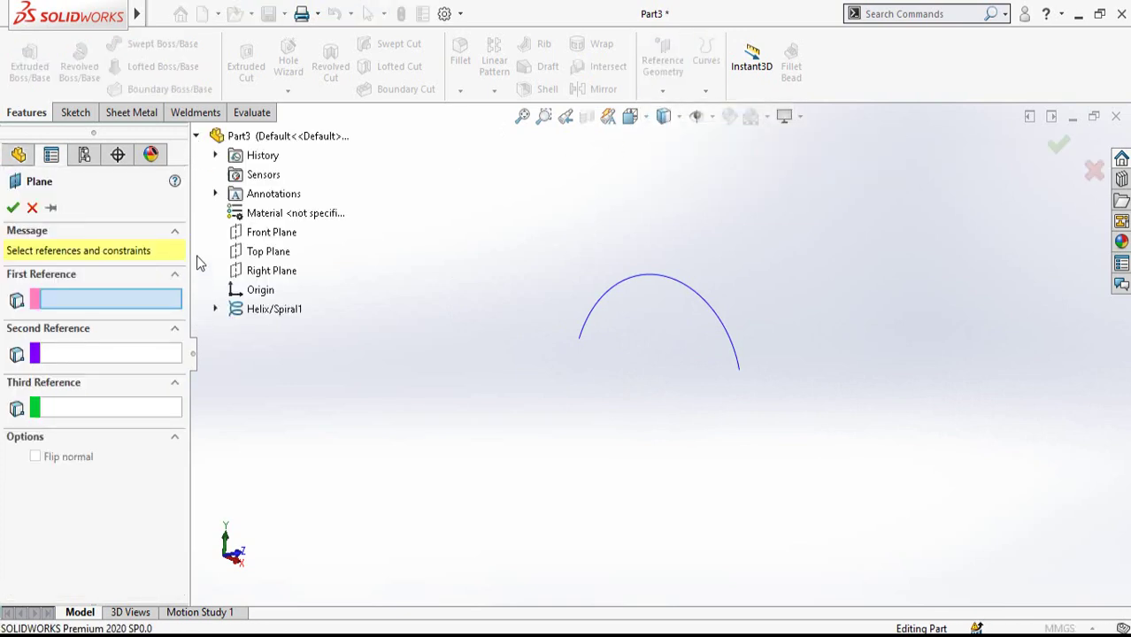
{"action": "left_click", "coordinate": [266, 232]}
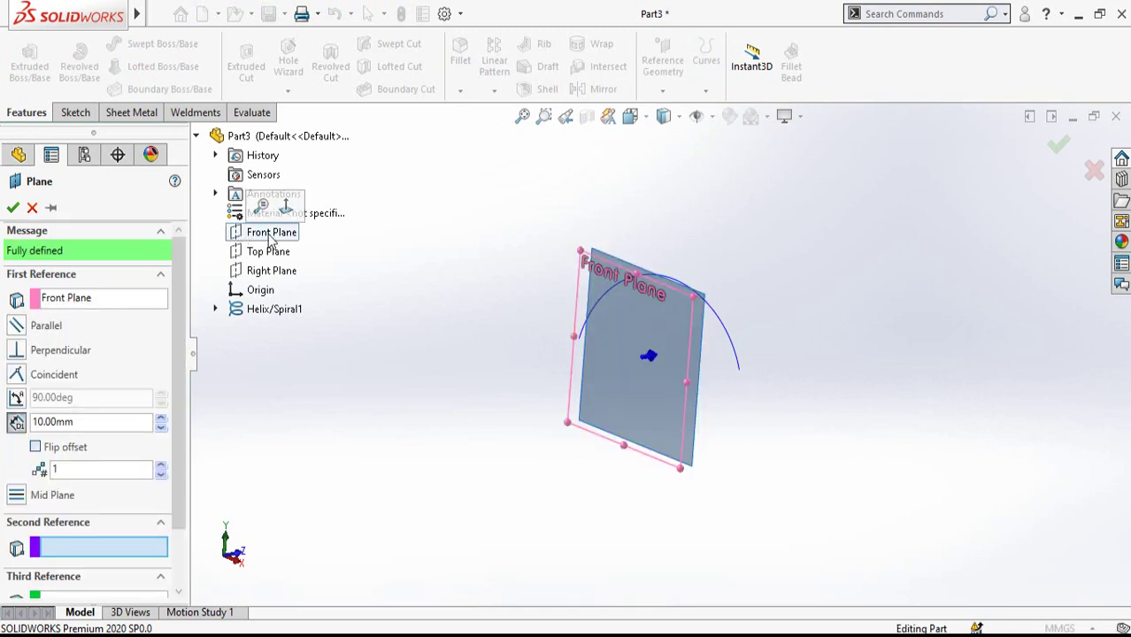
{"action": "mouse_move", "coordinate": [832, 399]}
{"action": "middle_mouse_down"}
{"action": "mouse_move", "coordinate": [775, 391]}
{"action": "mouse_move", "coordinate": [826, 415]}
{"action": "mouse_move", "coordinate": [749, 374]}
{"action": "middle_mouse_up"}
{"action": "left_click", "coordinate": [739, 374]}
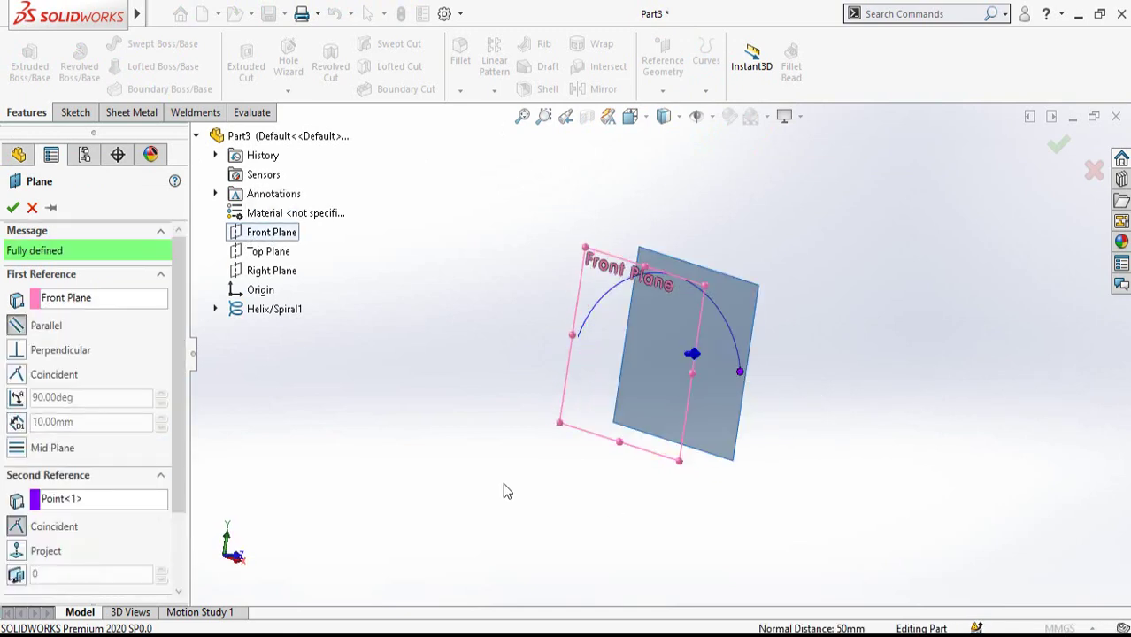
{"action": "middle_click_drag", "start_coordinate": [506, 491], "coordinate": [5, 265]}
{"action": "left_click", "coordinate": [12, 208]}
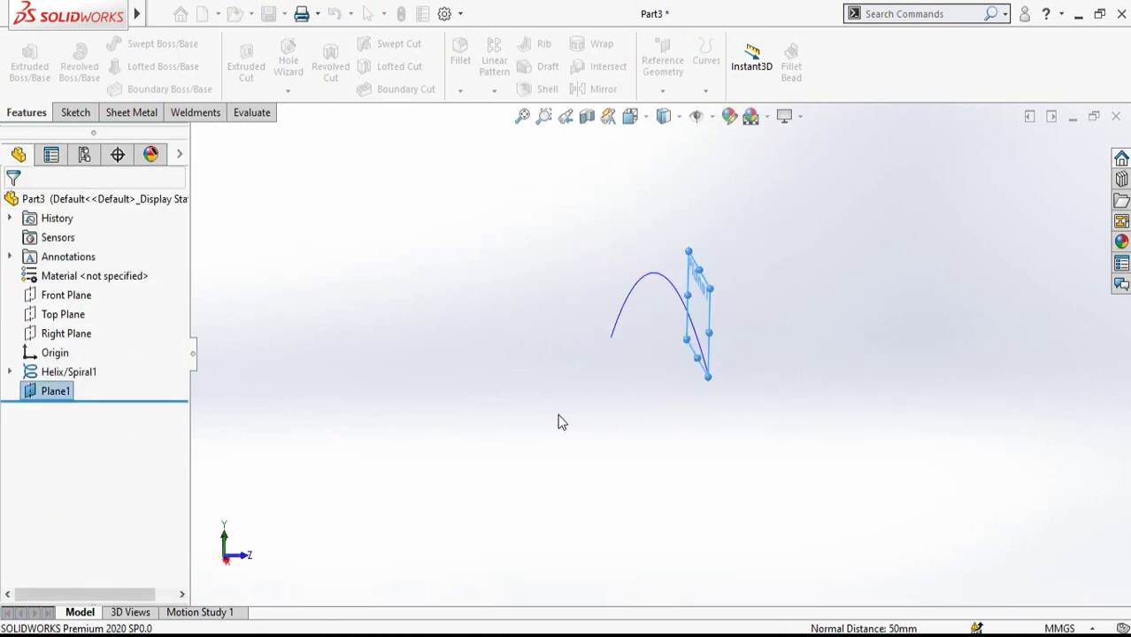
{"action": "left_click", "coordinate": [701, 292]}
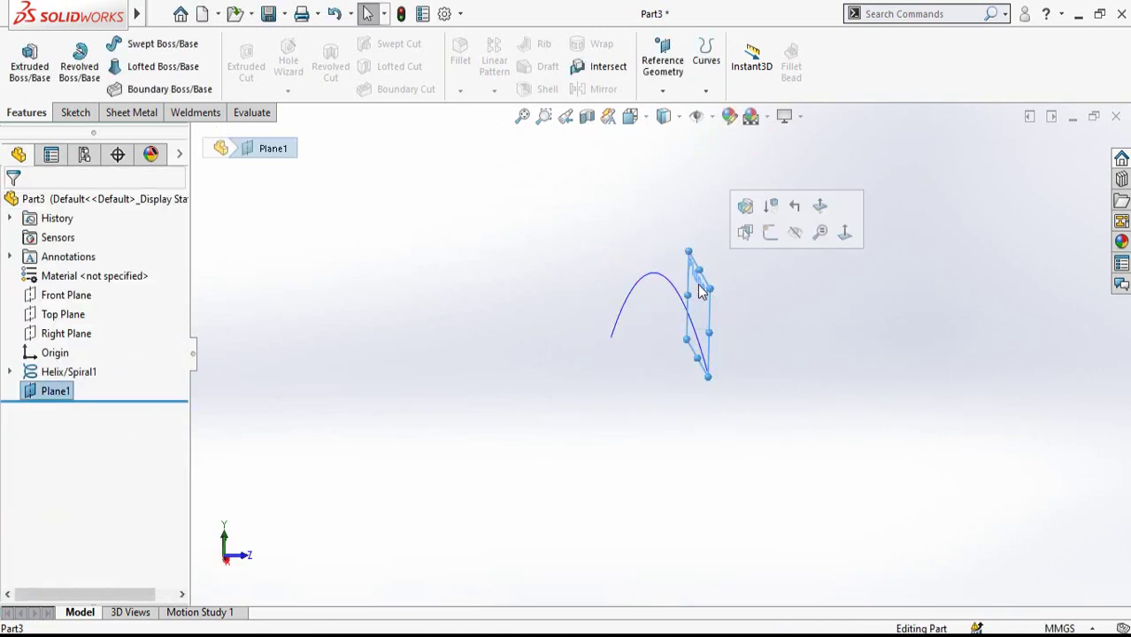
Sketch a three-point arc on Plane1 from the helix end and dimension it R50
{"action": "left_click", "coordinate": [769, 233]}
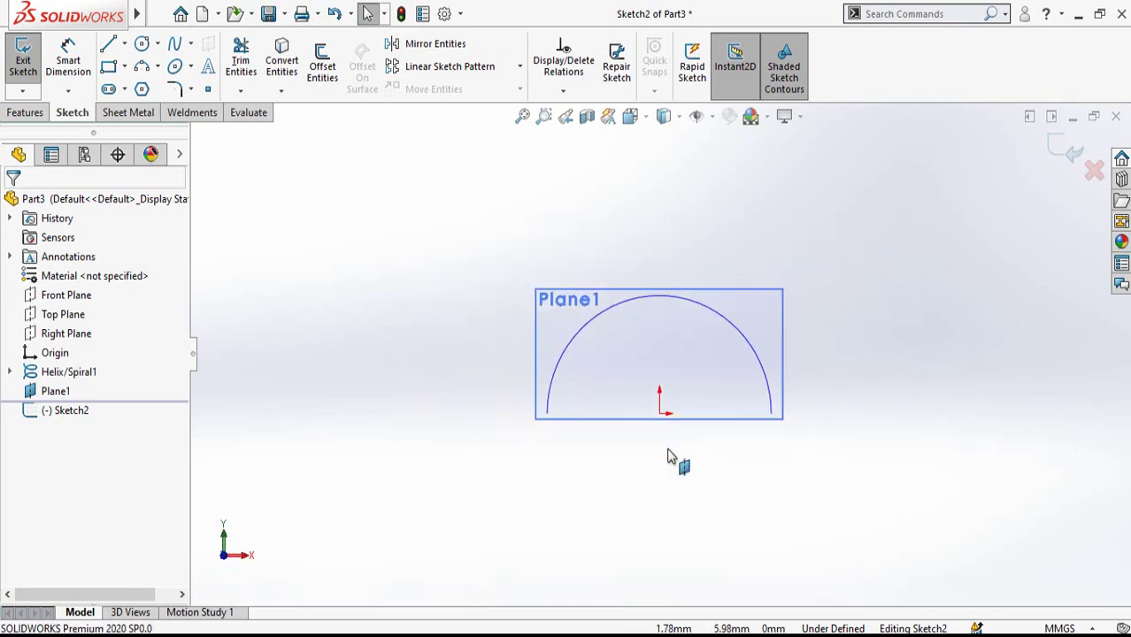
{"action": "left_click", "coordinate": [141, 67]}
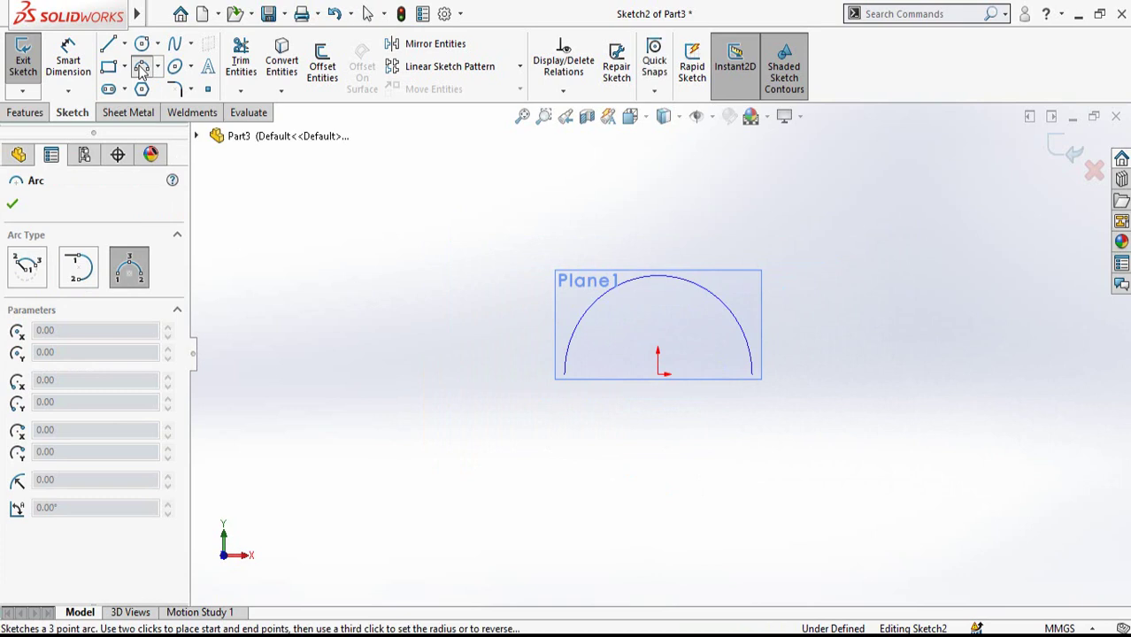
{"action": "left_click", "coordinate": [750, 375]}
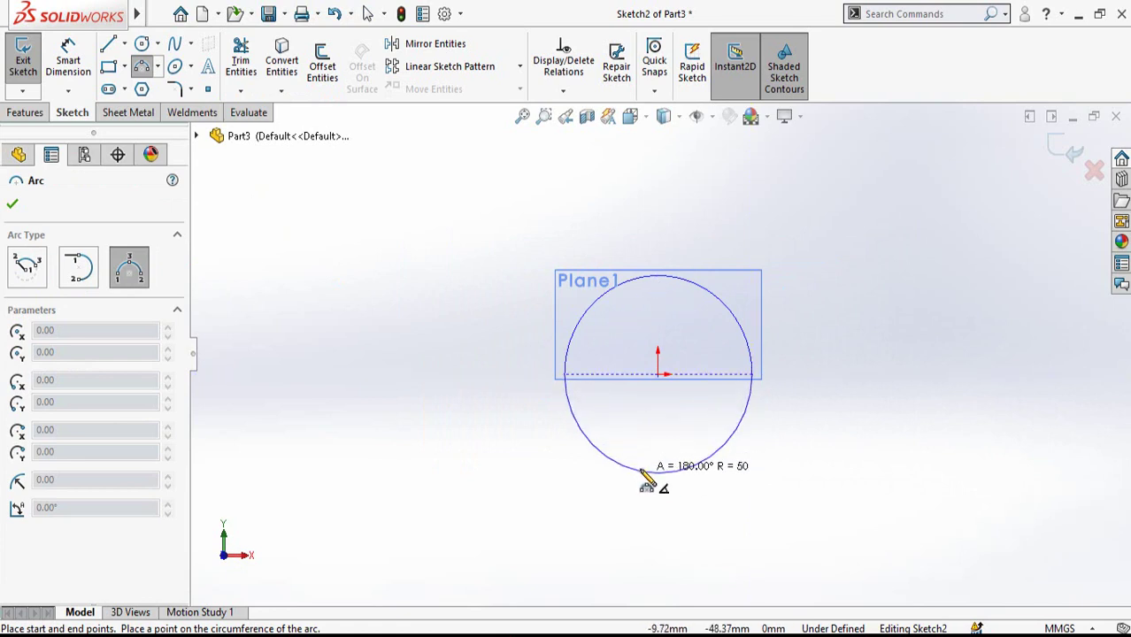
{"action": "left_click", "coordinate": [653, 473]}
{"action": "key", "text": "d"}
{"action": "left_click", "coordinate": [609, 468]}
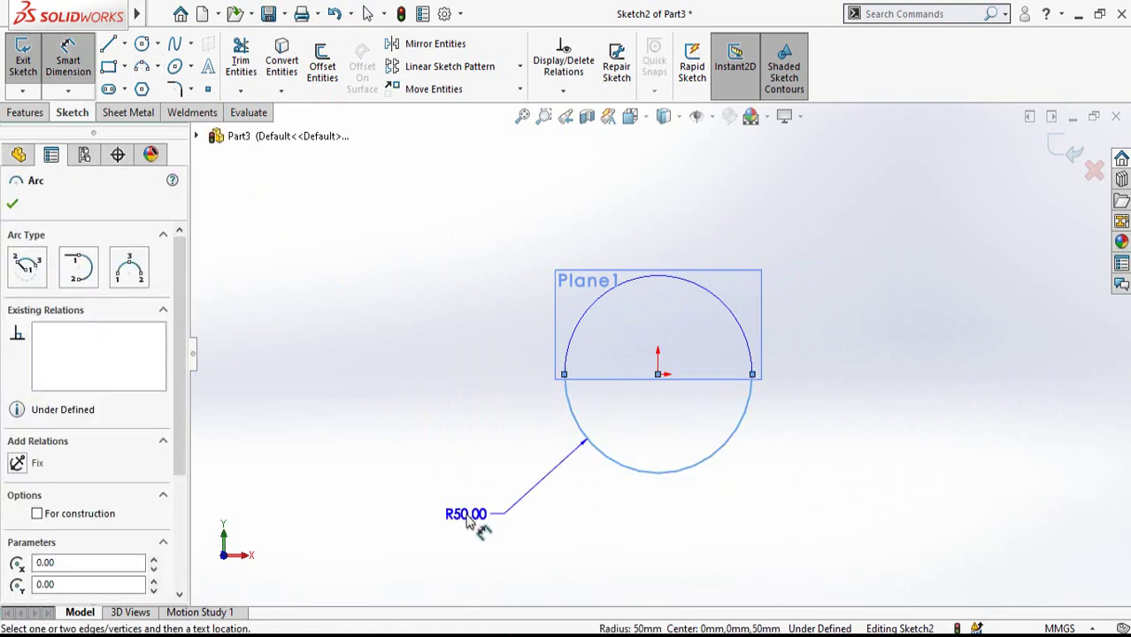
{"action": "left_click", "coordinate": [470, 515]}
{"action": "type", "text": "50"}
{"action": "key", "text": "Return"}
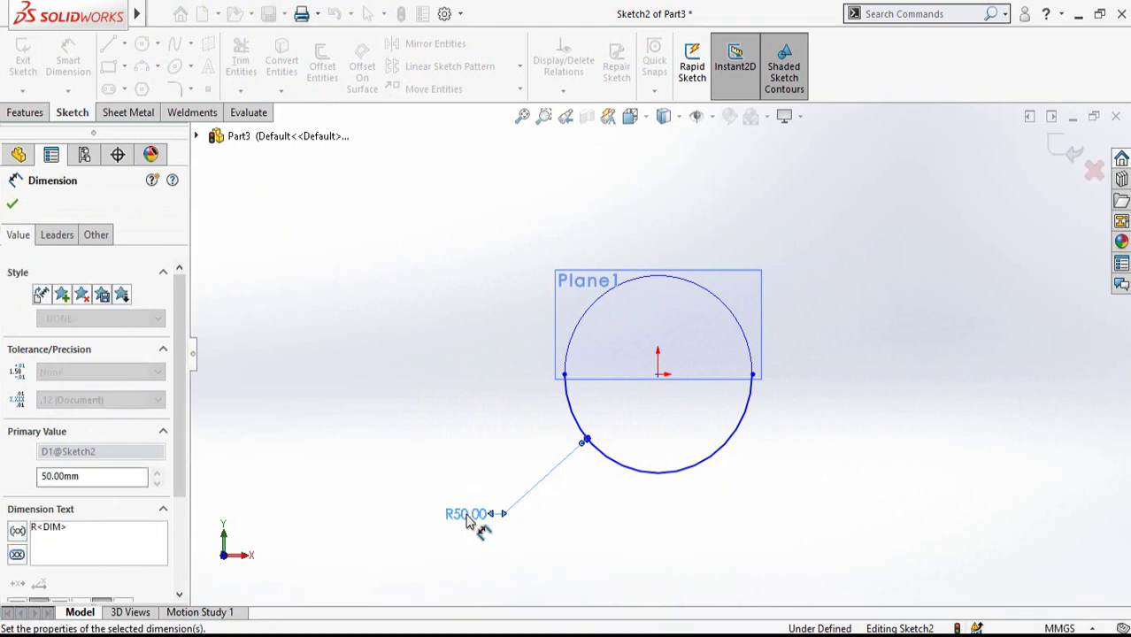
{"action": "key", "text": "Escape"}
Make the arc's two endpoints horizontal to each other
{"action": "left_click", "coordinate": [564, 374]}
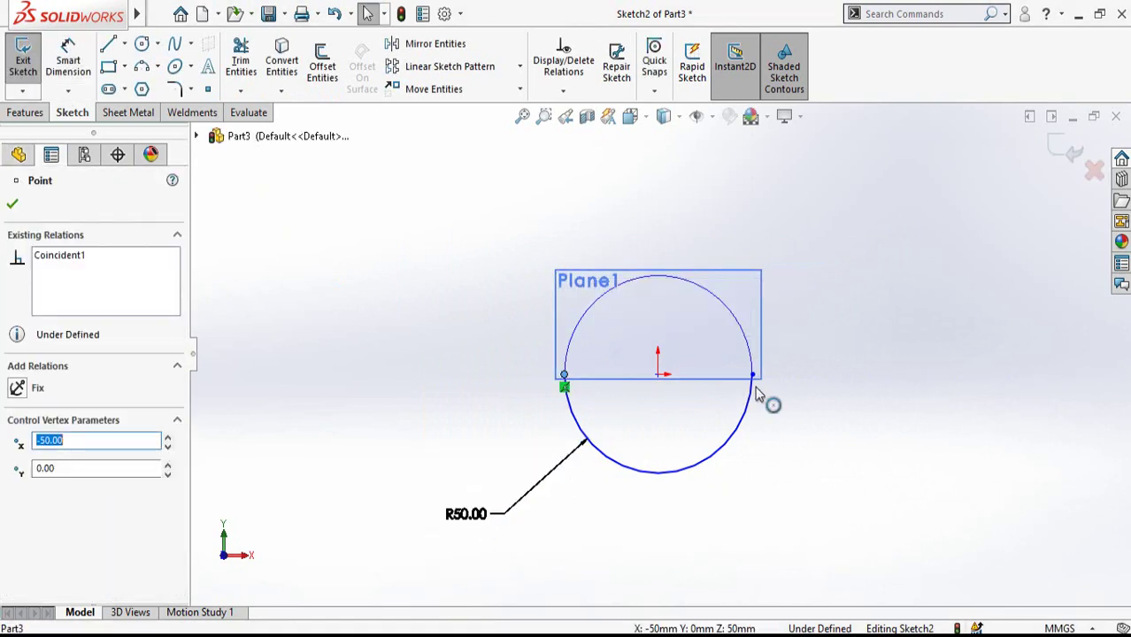
{"action": "left_click", "coordinate": [752, 374], "text": "ctrl"}
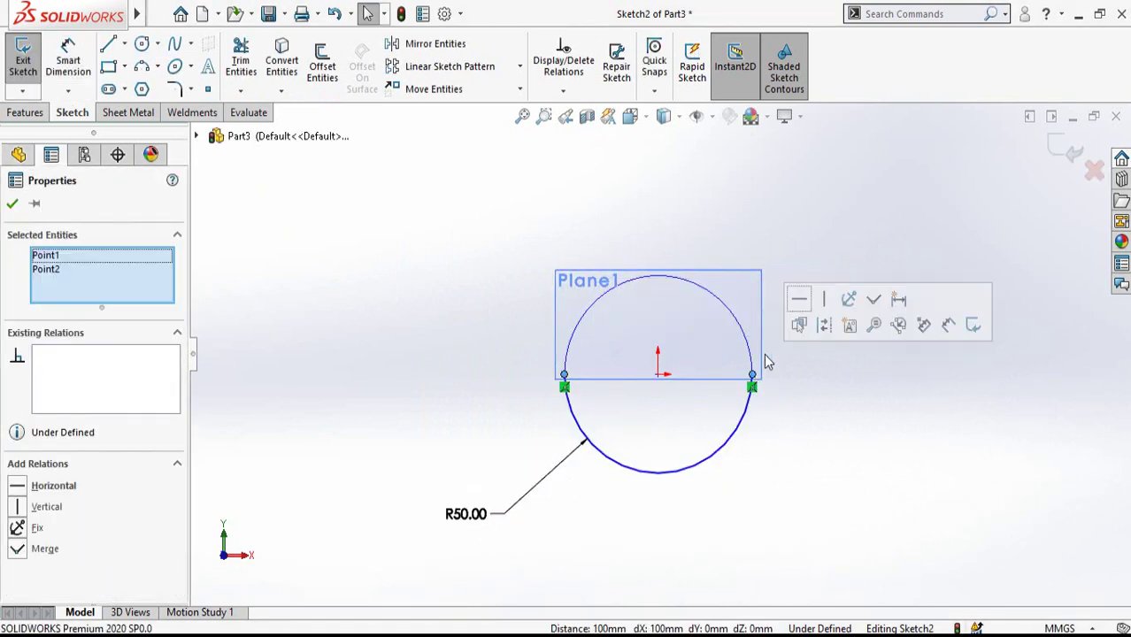
{"action": "left_click", "coordinate": [799, 301]}
{"action": "mouse_move", "coordinate": [566, 469]}
{"action": "middle_mouse_down"}
{"action": "mouse_move", "coordinate": [661, 409]}
{"action": "mouse_move", "coordinate": [751, 487]}
{"action": "middle_mouse_up"}
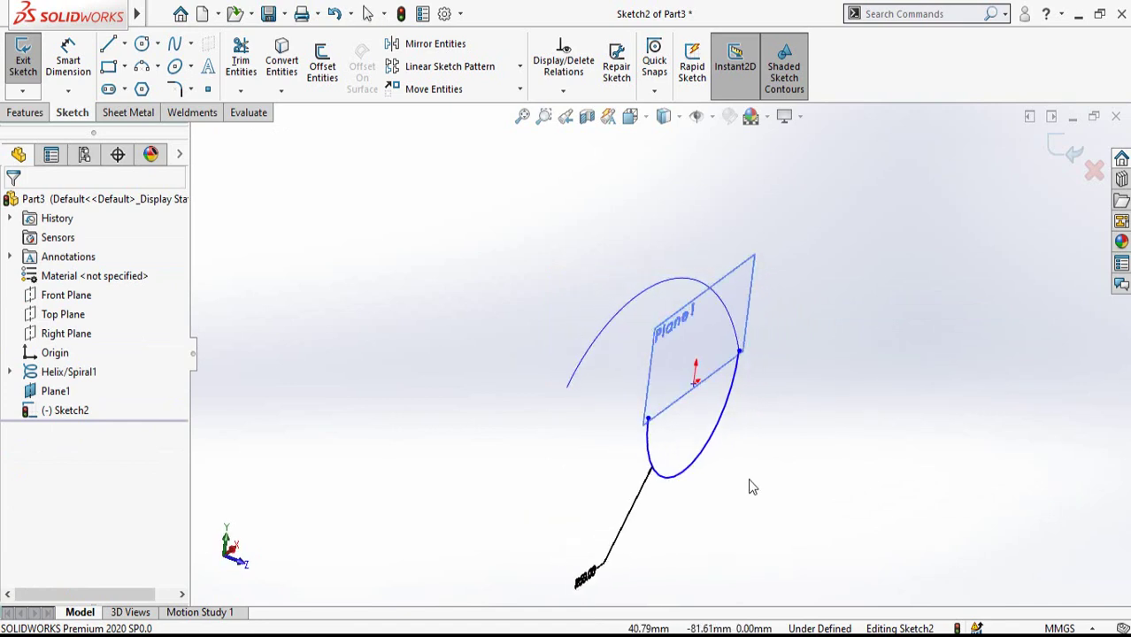
{"action": "scroll", "coordinate": [769, 394], "scroll_direction": "down", "scroll_amount": 3}
Add a Pierce relation between the arc's right endpoint and the helix, then exit the sketch
{"action": "left_click", "coordinate": [698, 297]}
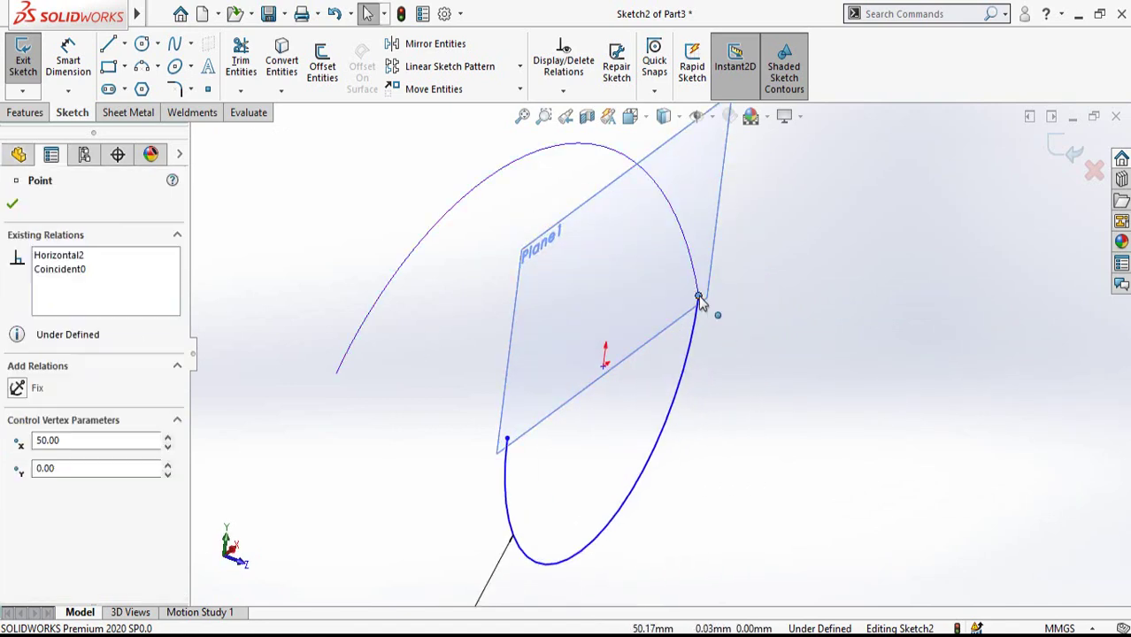
{"action": "left_click", "coordinate": [697, 269], "text": "ctrl"}
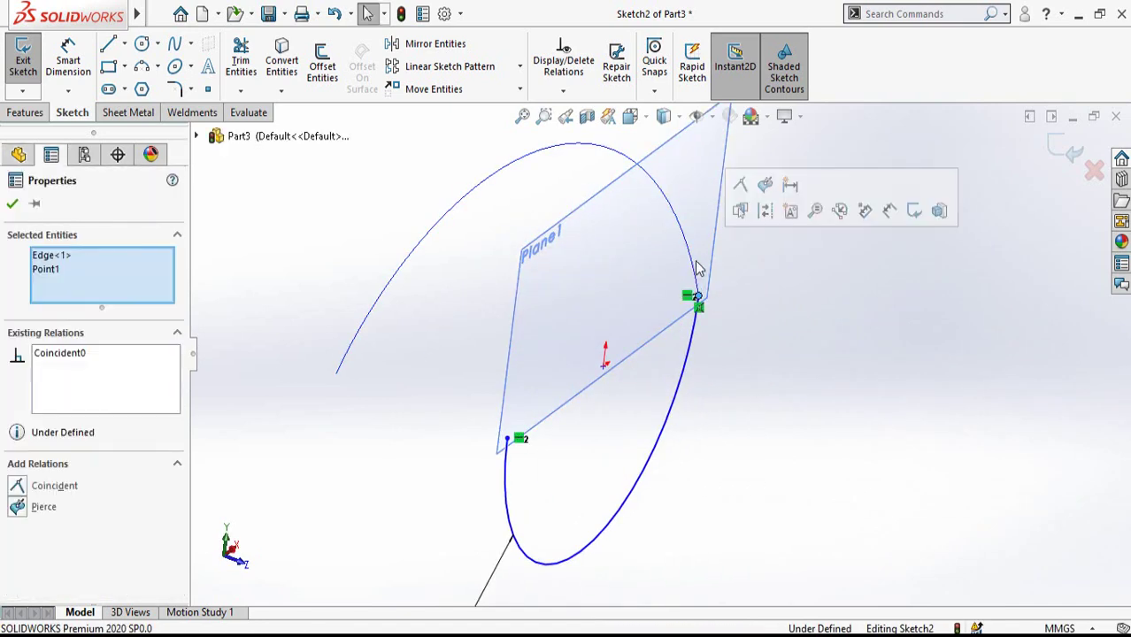
{"action": "left_click", "coordinate": [766, 184]}
{"action": "left_click", "coordinate": [780, 377]}
{"action": "mouse_move", "coordinate": [784, 391]}
{"action": "middle_mouse_down"}
{"action": "mouse_move", "coordinate": [578, 457]}
{"action": "mouse_move", "coordinate": [555, 379]}
{"action": "mouse_move", "coordinate": [643, 435]}
{"action": "mouse_move", "coordinate": [715, 412]}
{"action": "middle_mouse_up"}
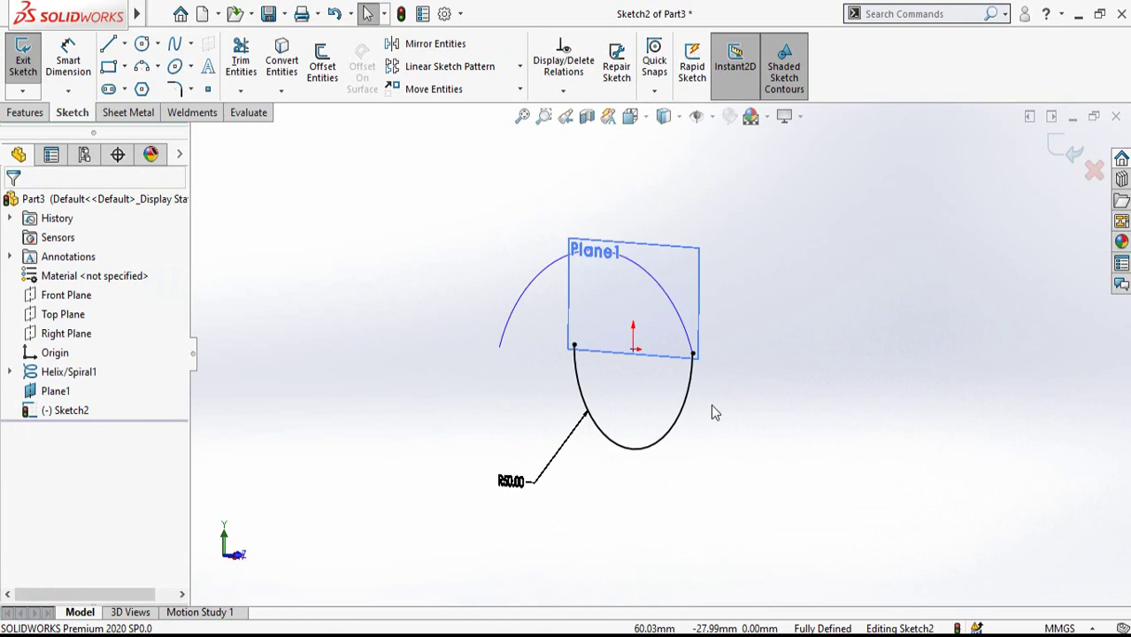
{"action": "left_click", "coordinate": [1066, 153]}
Sketch a Ø100 circle centred on the origin on Plane1
{"action": "middle_click_drag", "start_coordinate": [808, 358], "coordinate": [797, 364]}
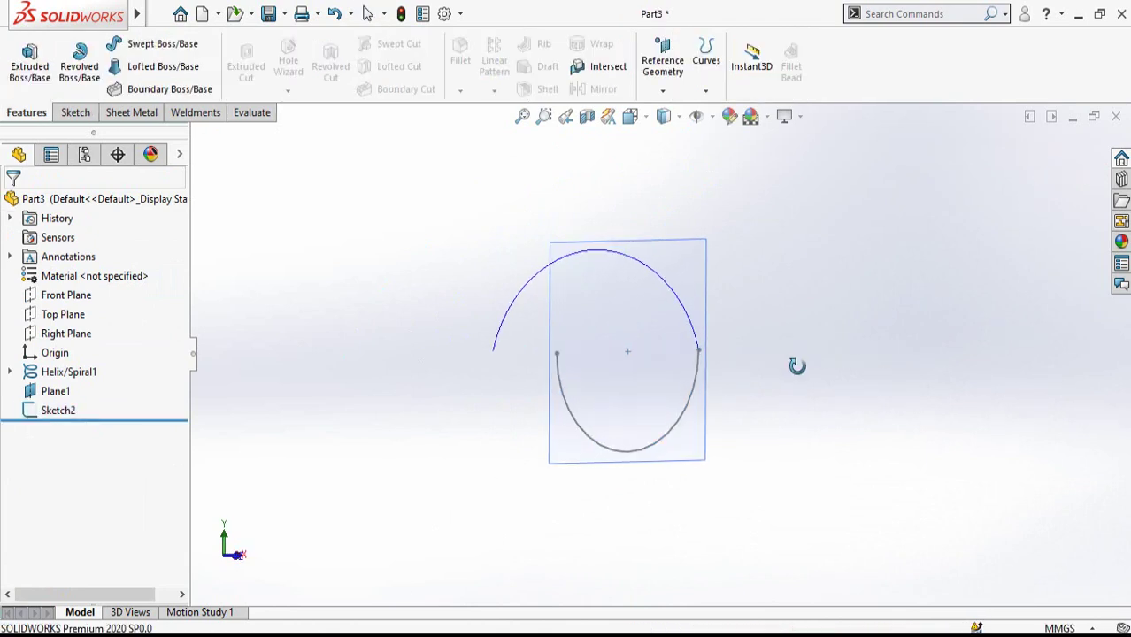
{"action": "left_click", "coordinate": [708, 251]}
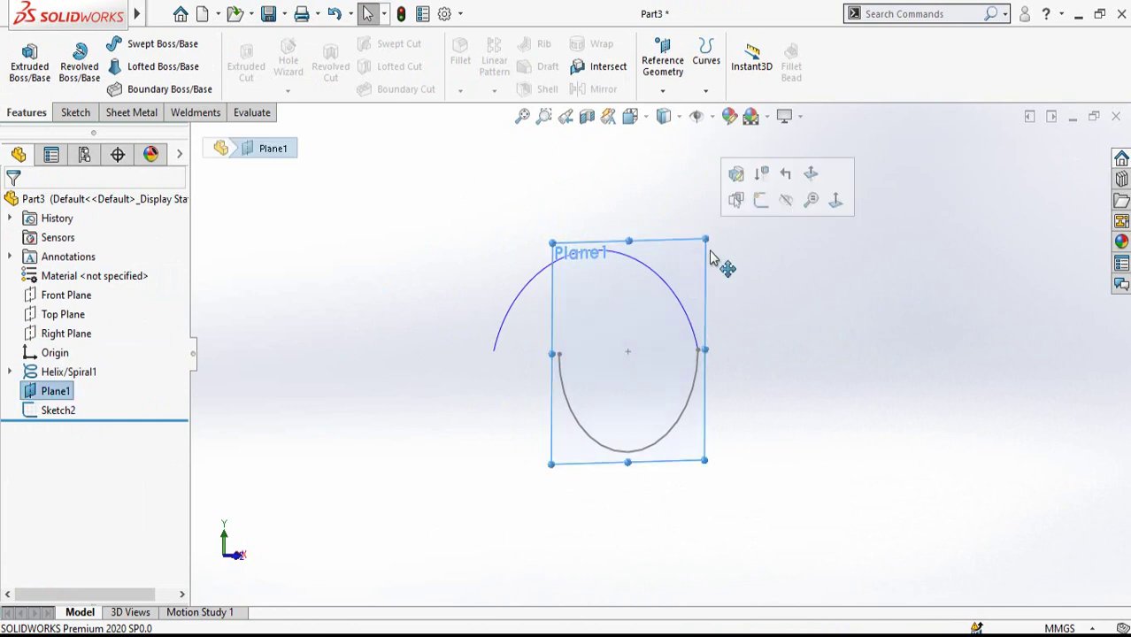
{"action": "left_click", "coordinate": [763, 203]}
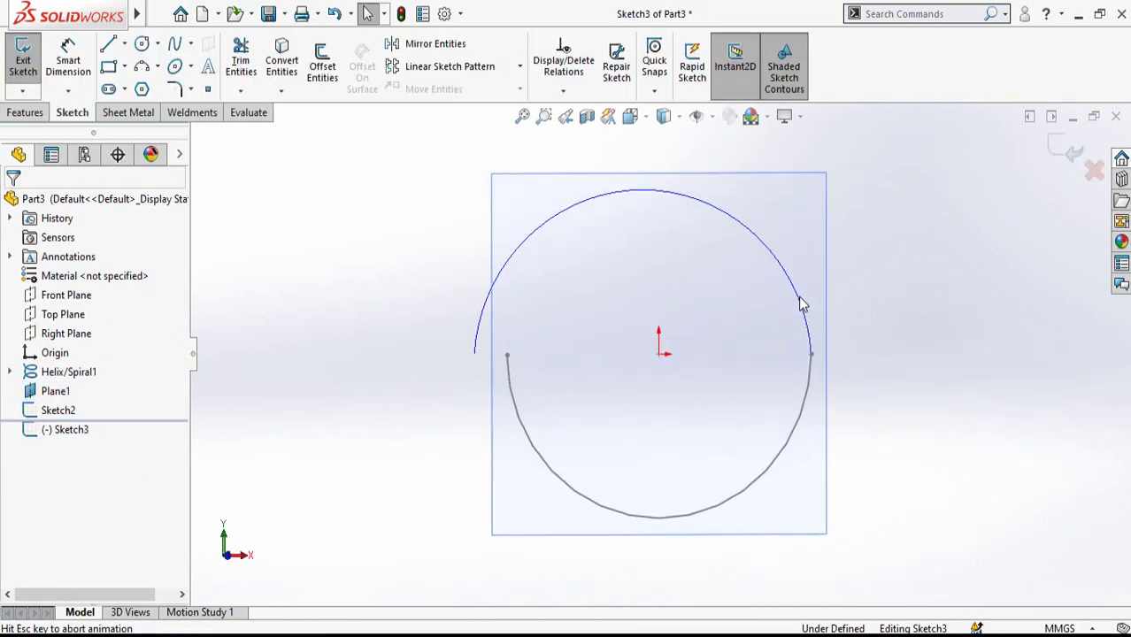
{"action": "key", "text": "c"}
{"action": "left_click", "coordinate": [659, 354]}
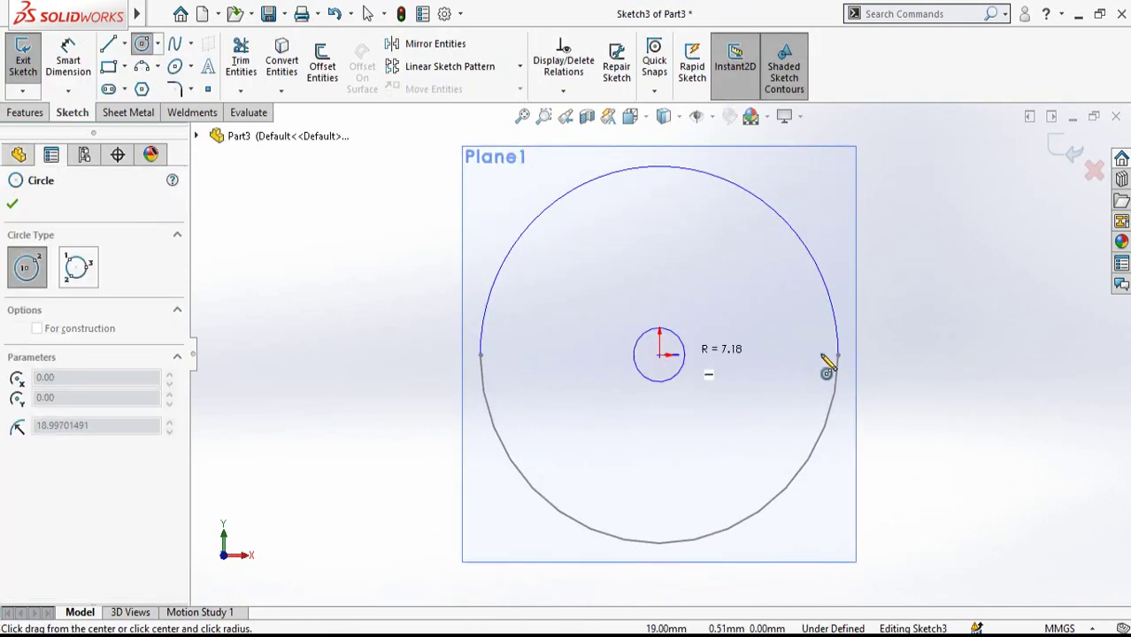
{"action": "left_click", "coordinate": [835, 355]}
{"action": "key", "text": "d"}
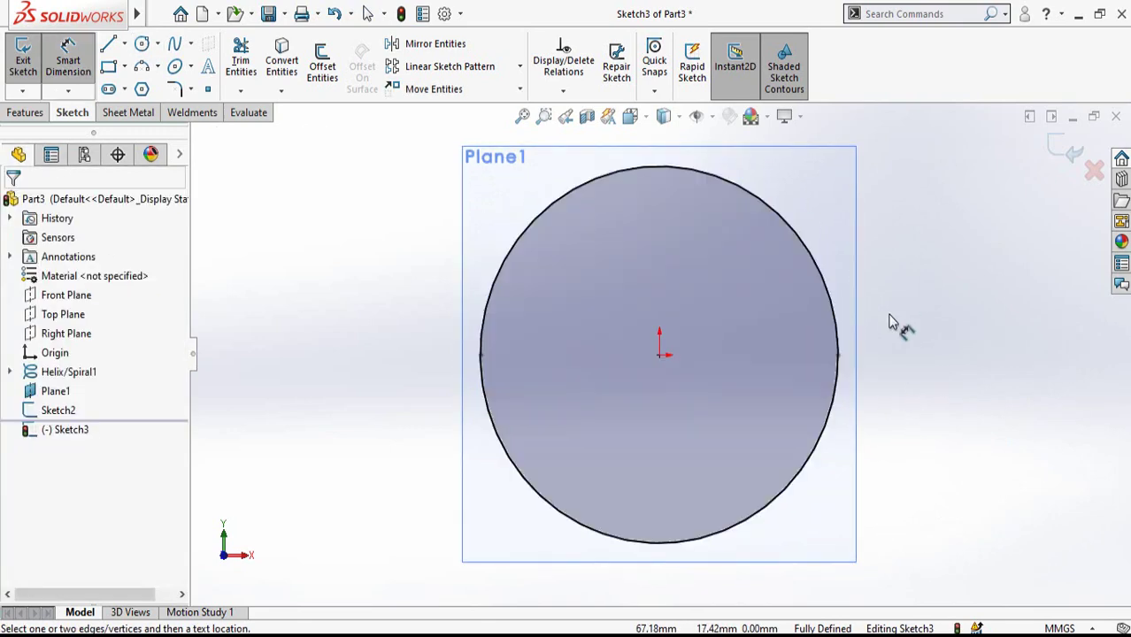
{"action": "left_click", "coordinate": [841, 417]}
{"action": "left_click", "coordinate": [982, 456]}
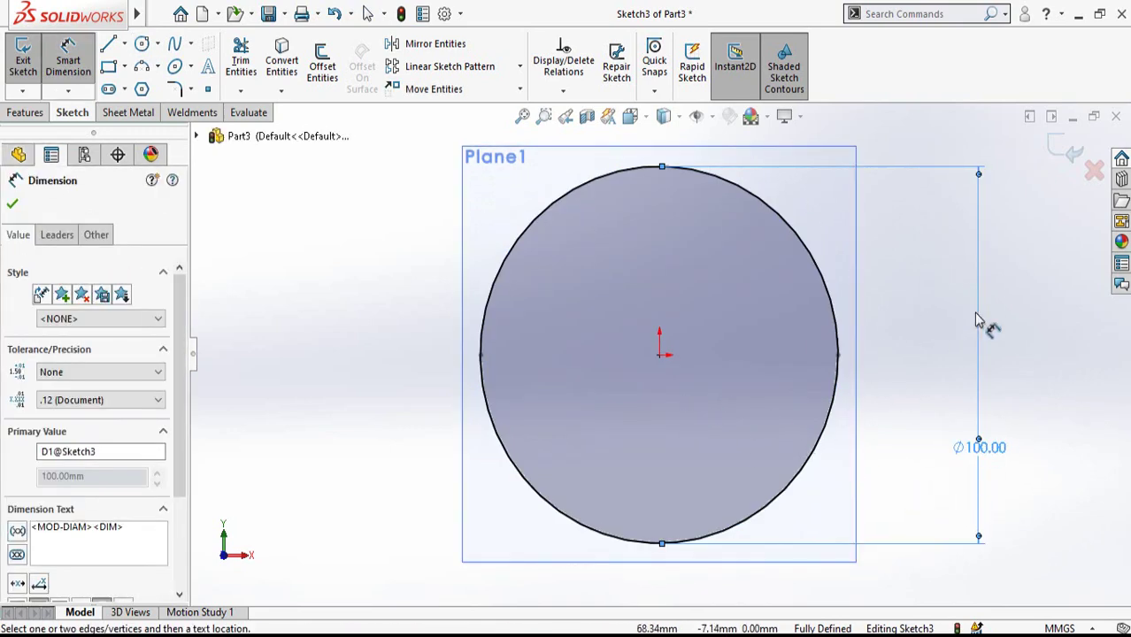
{"action": "scroll", "coordinate": [681, 372], "scroll_direction": "down", "scroll_amount": 2}
{"action": "mouse_move", "coordinate": [681, 372]}
{"action": "middle_mouse_down"}
{"action": "mouse_move", "coordinate": [651, 321]}
{"action": "mouse_move", "coordinate": [630, 124]}
{"action": "middle_mouse_up"}
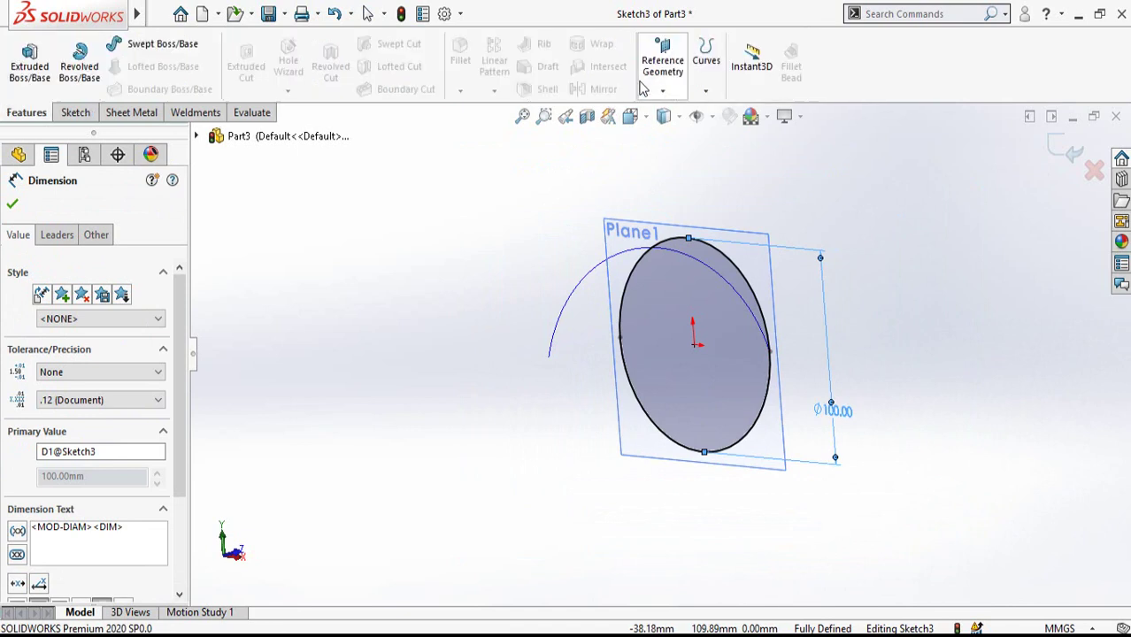
Create Helix/Spiral2 from the circle: 100 mm pitch, 0.5 revolutions, 180° start
{"action": "left_click", "coordinate": [705, 90]}
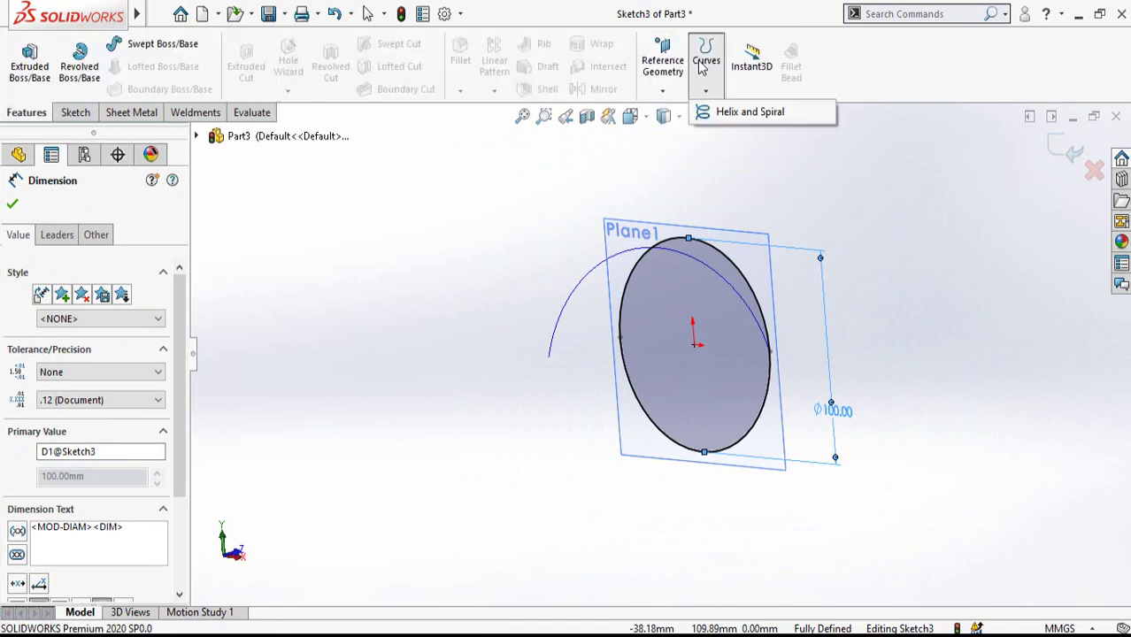
{"action": "left_click", "coordinate": [744, 113]}
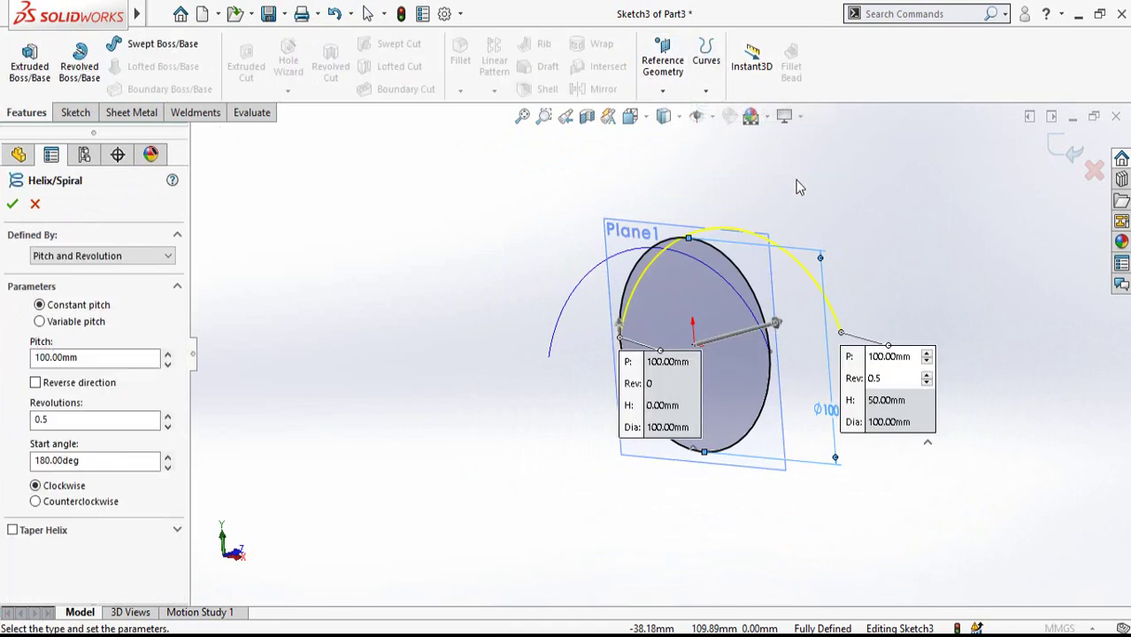
{"action": "middle_click_drag", "start_coordinate": [801, 416], "coordinate": [758, 535]}
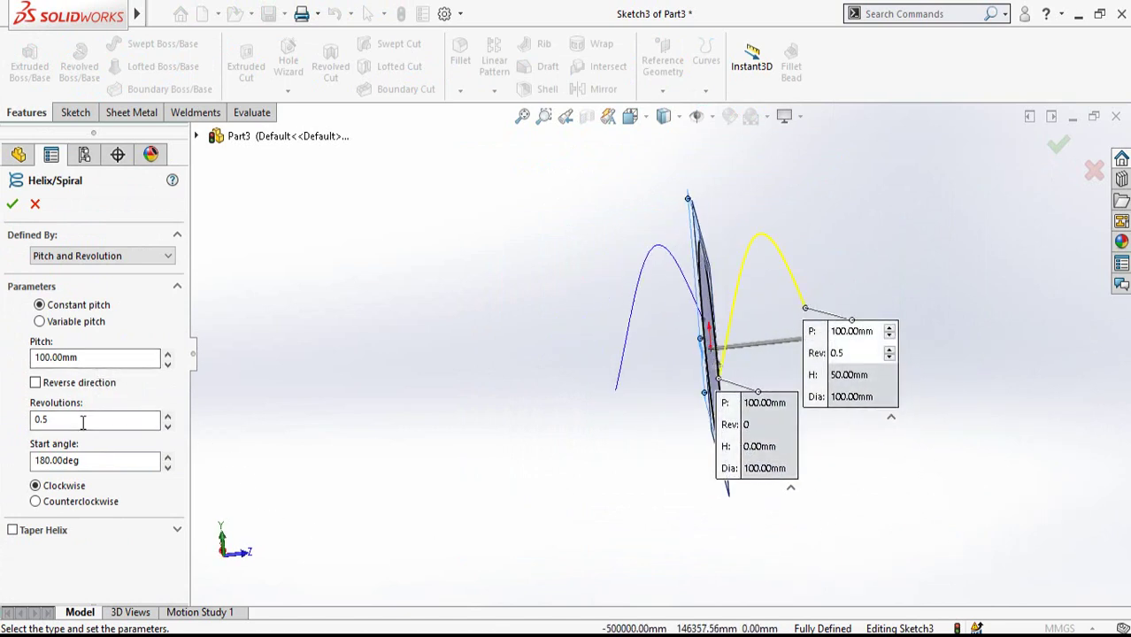
{"action": "middle_click_drag", "start_coordinate": [734, 359], "coordinate": [715, 358]}
{"action": "key", "text": "Return"}
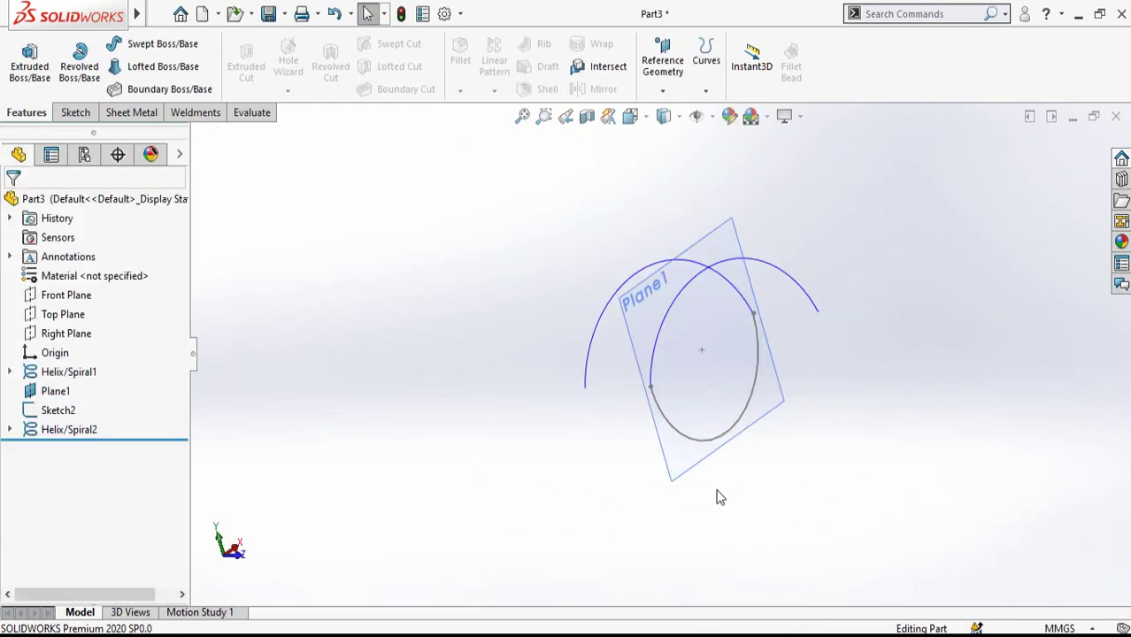
Draw a circle at the origin on Plane1 and give it a Ø100 dimension
{"action": "left_click", "coordinate": [668, 467]}
{"action": "left_click", "coordinate": [736, 407]}
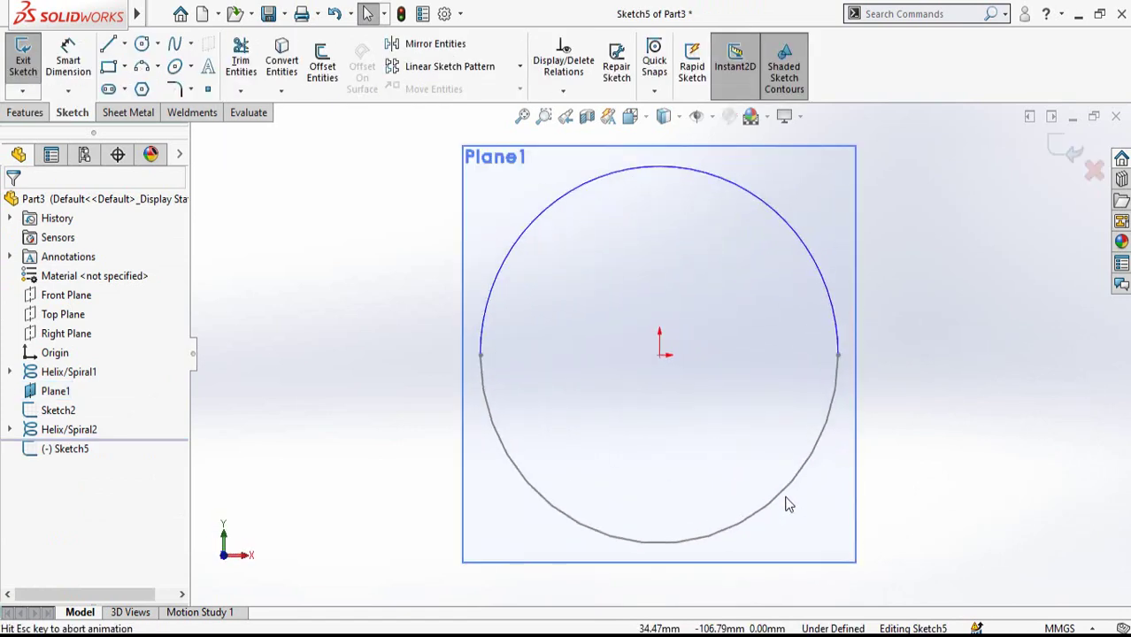
{"action": "key", "text": "c"}
{"action": "left_click", "coordinate": [660, 355]}
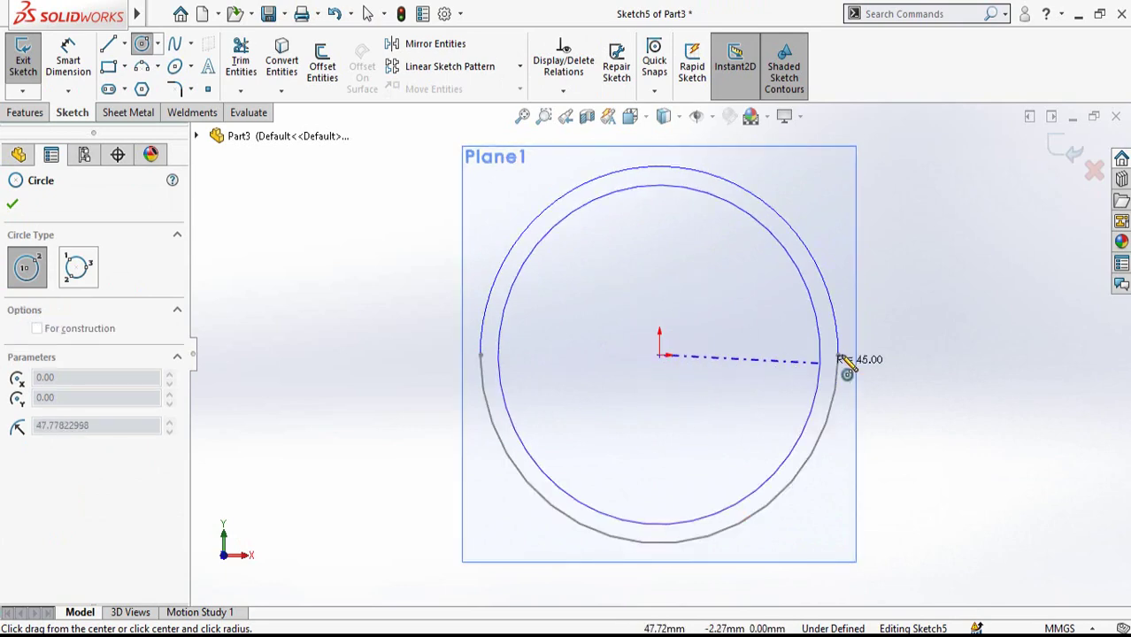
{"action": "left_click", "coordinate": [839, 355]}
{"action": "right_click_drag", "start_coordinate": [464, 502], "coordinate": [472, 368]}
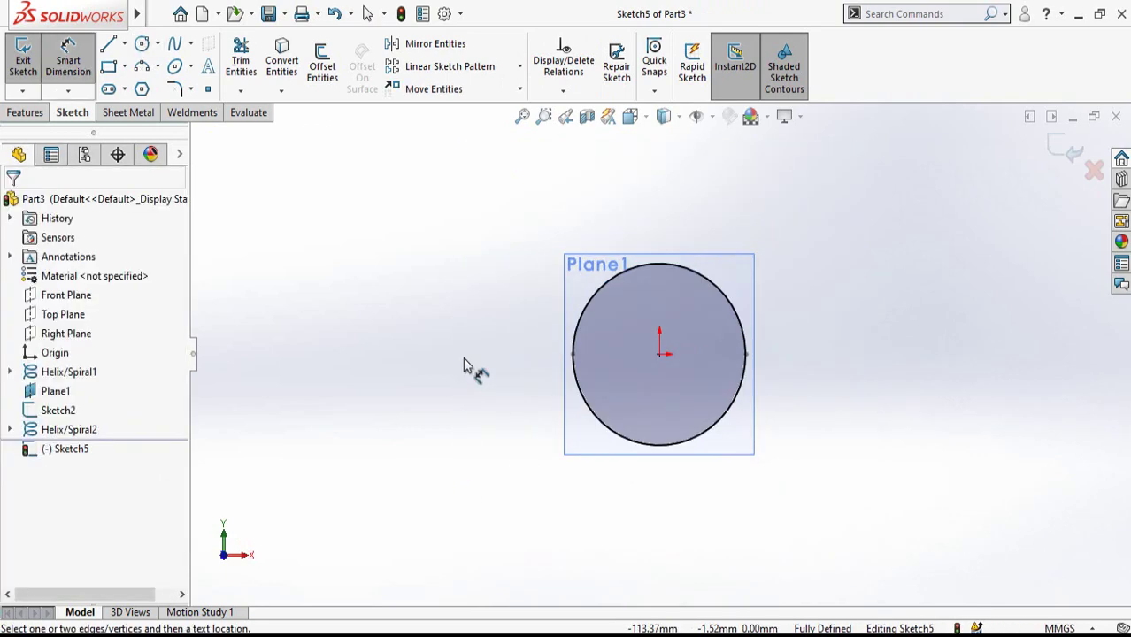
{"action": "left_click", "coordinate": [438, 511]}
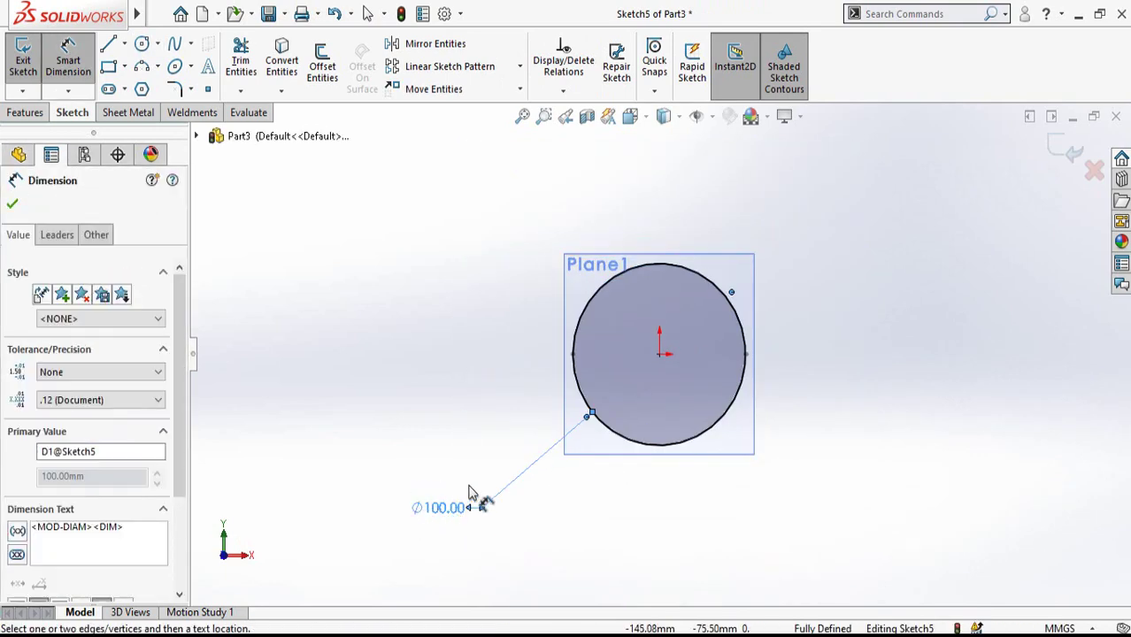
{"action": "key", "text": "Escape"}
{"action": "middle_click_drag", "start_coordinate": [493, 354], "coordinate": [318, 336]}
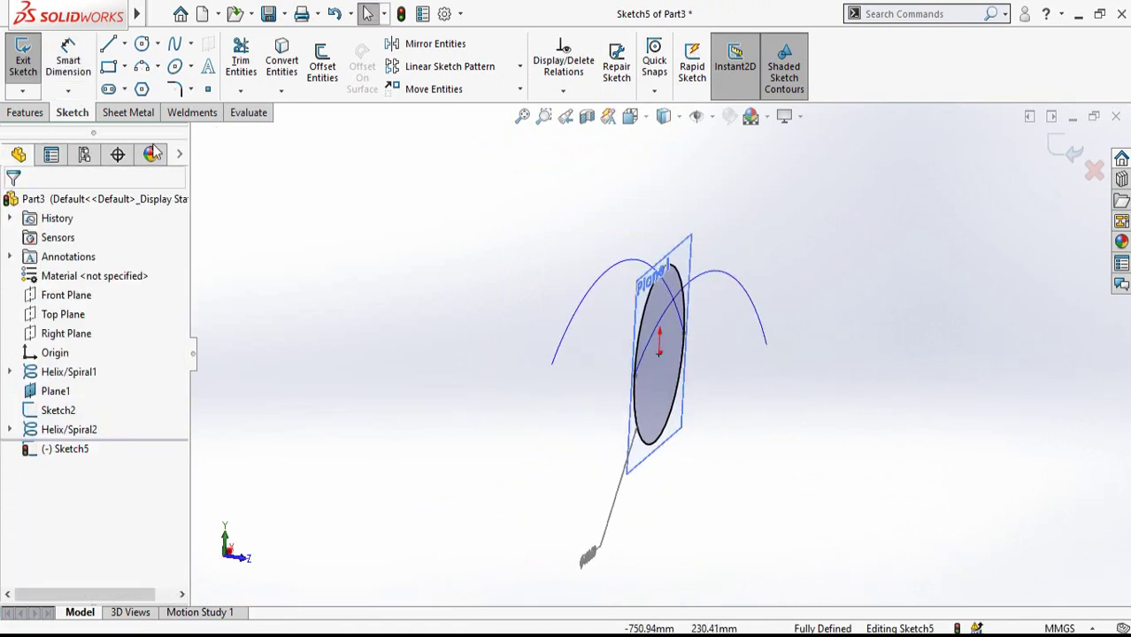
{"action": "left_click", "coordinate": [25, 112]}
Extrude the Ø100 circle 100 mm Mid Plane into a solid cylinder
{"action": "left_click", "coordinate": [21, 71]}
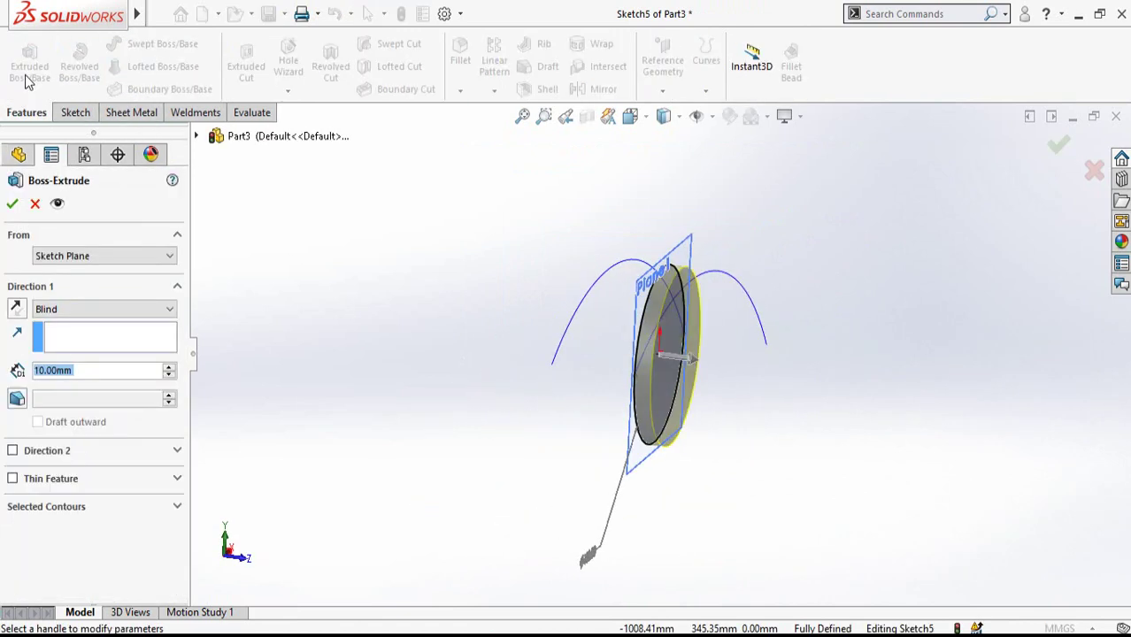
{"action": "left_click", "coordinate": [53, 307]}
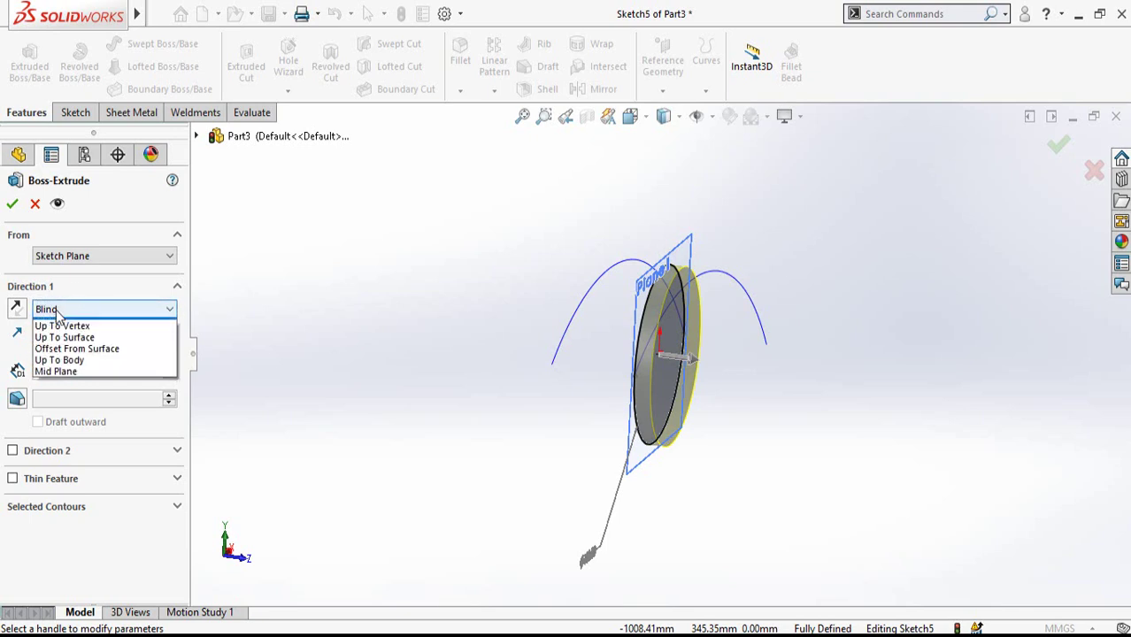
{"action": "left_click", "coordinate": [58, 382]}
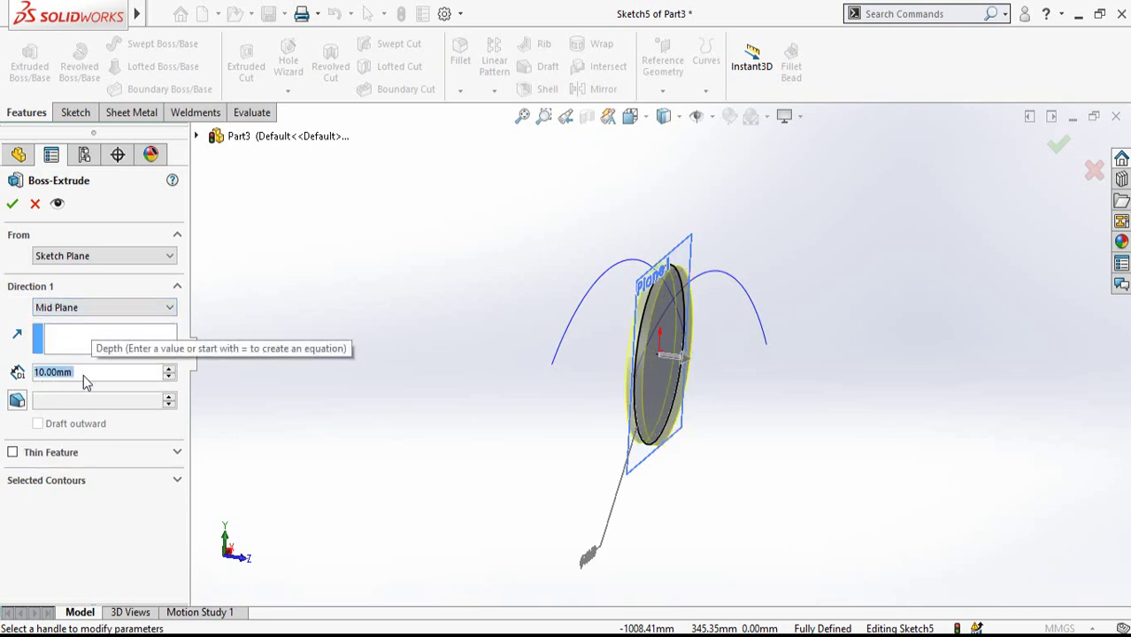
{"action": "type", "text": "100"}
{"action": "key", "text": "Return"}
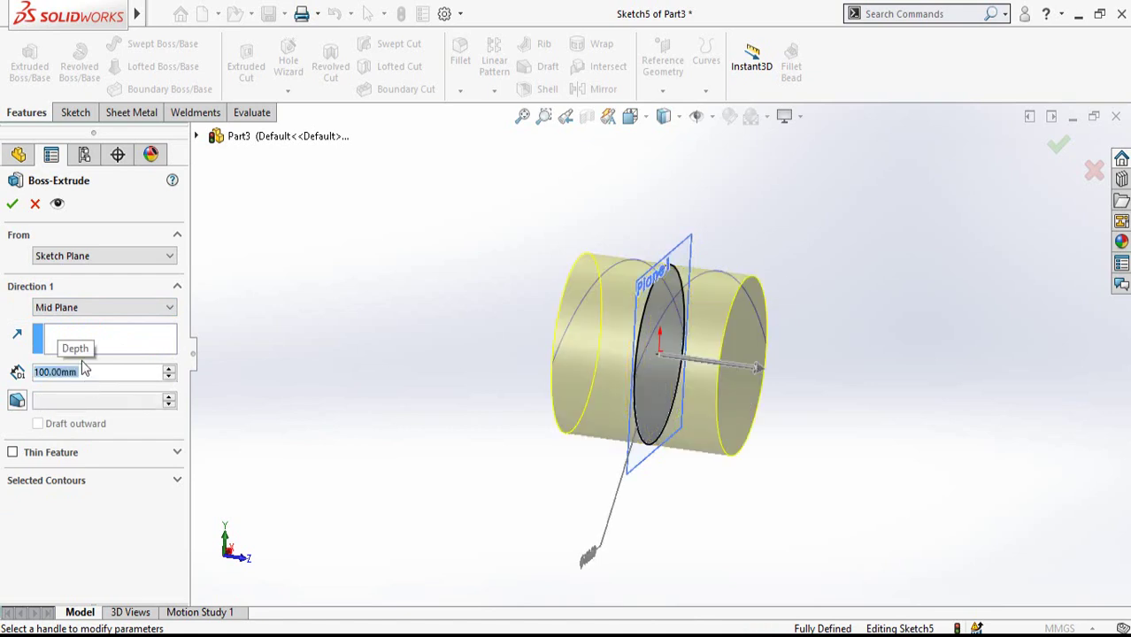
{"action": "left_click", "coordinate": [12, 204]}
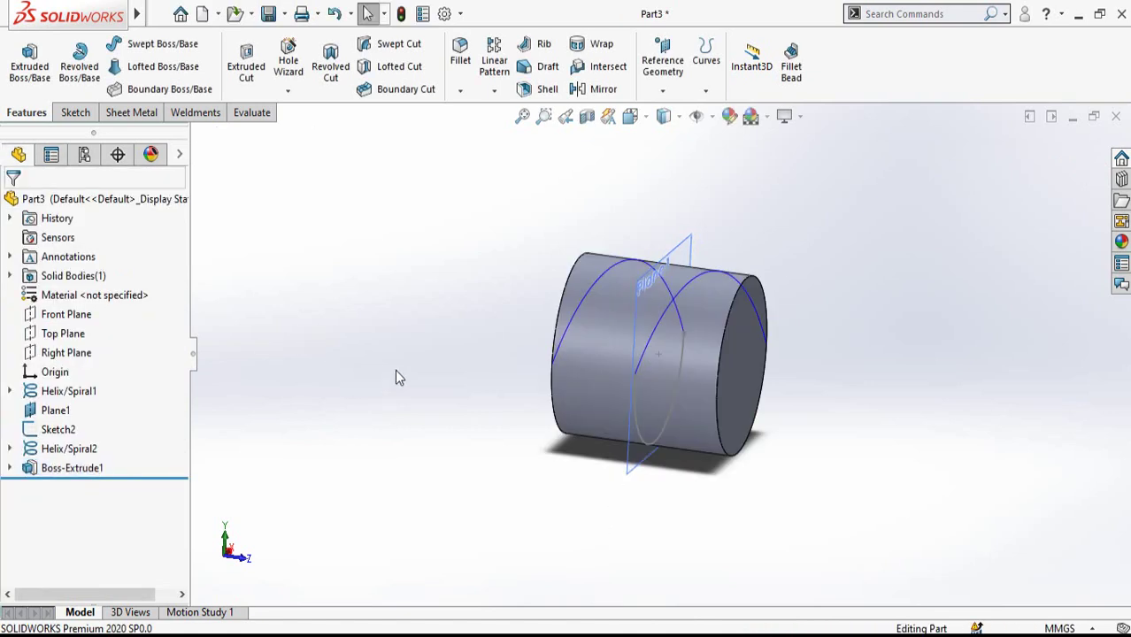
{"action": "scroll", "coordinate": [650, 262], "scroll_direction": "down", "scroll_amount": 4}
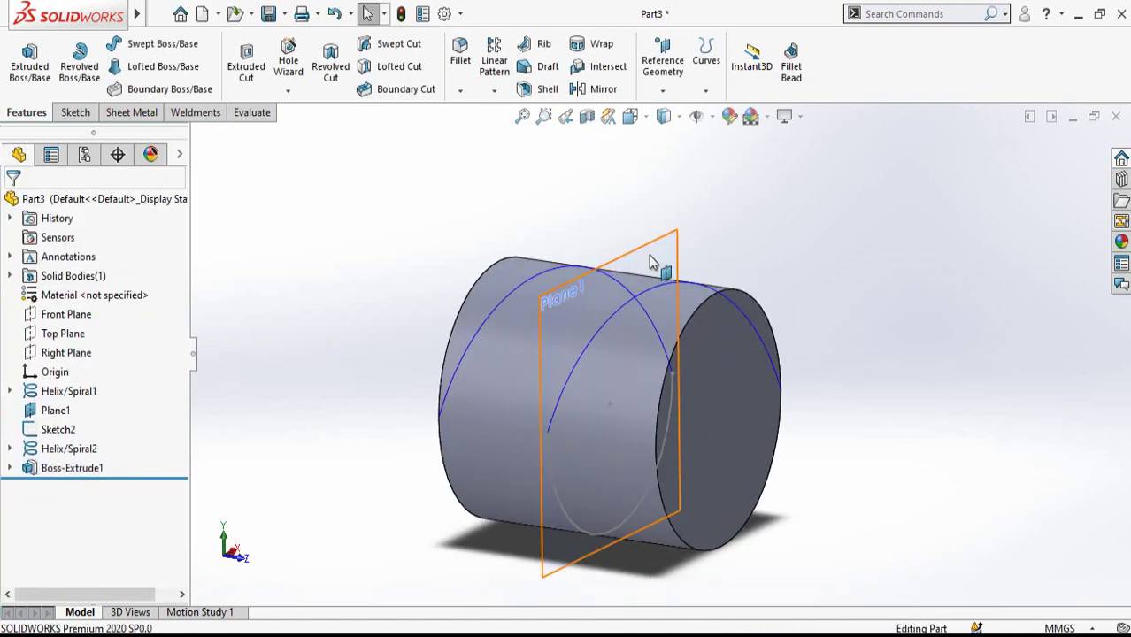
Hide Plane1 and start a sketch on the Top Plane viewed normal to it
{"action": "left_click", "coordinate": [650, 262]}
{"action": "left_click", "coordinate": [738, 210]}
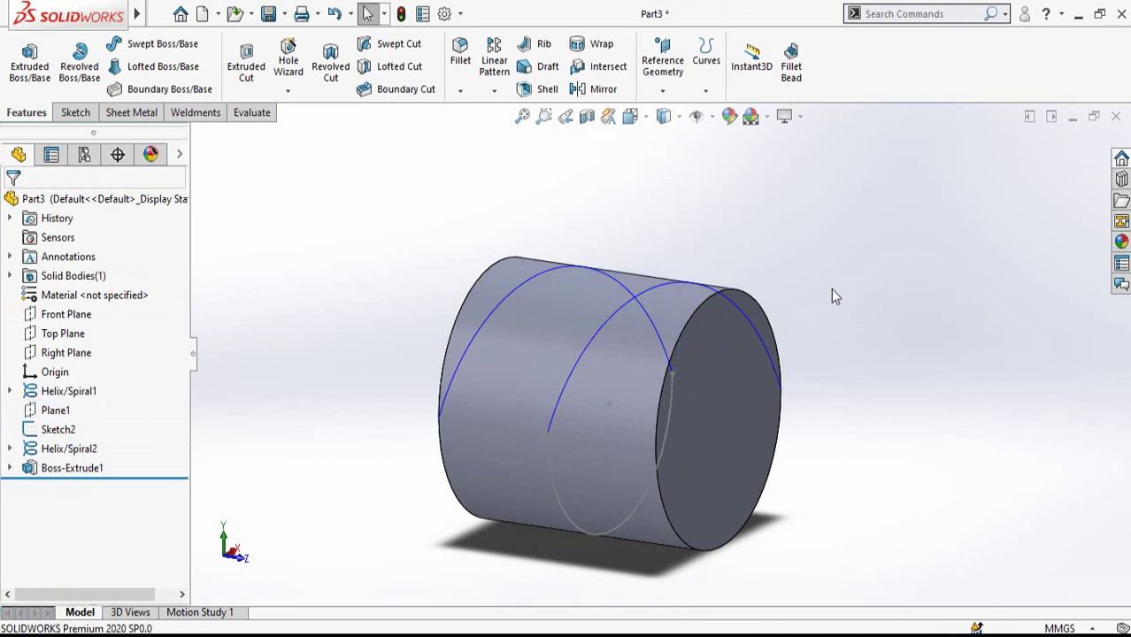
{"action": "left_click", "coordinate": [39, 341]}
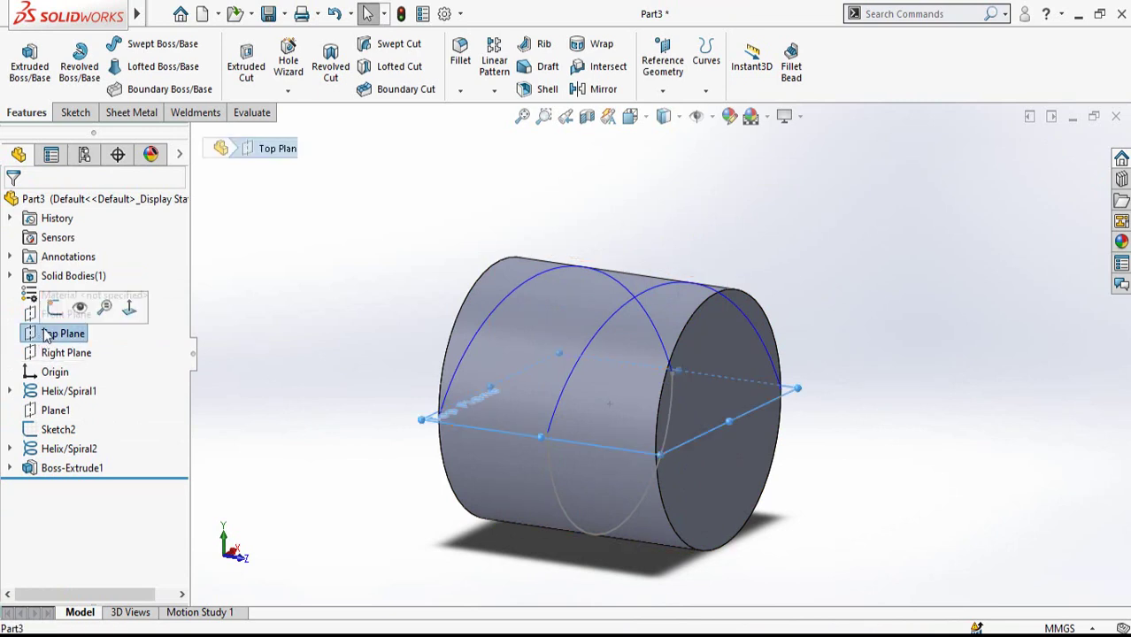
{"action": "left_click", "coordinate": [48, 302]}
{"action": "left_click", "coordinate": [317, 301]}
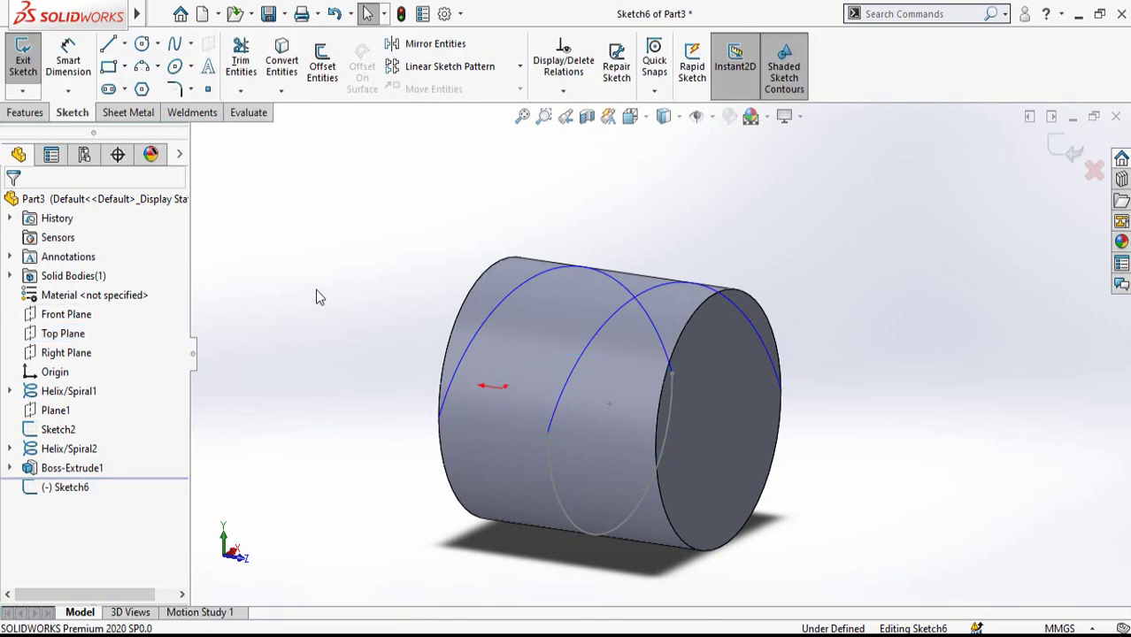
{"action": "key", "text": "ctrl+8"}
{"action": "scroll", "coordinate": [434, 383], "scroll_direction": "down", "scroll_amount": 2}
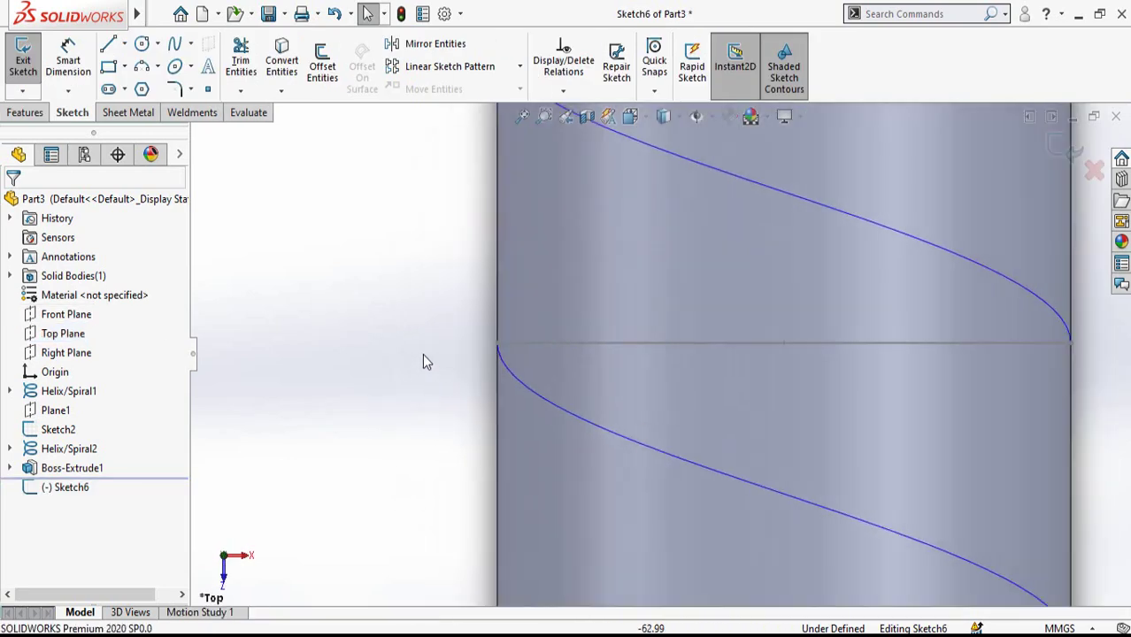
Draw a closed four-line profile with its long side on the cylinder's left edge
{"action": "key", "text": "l"}
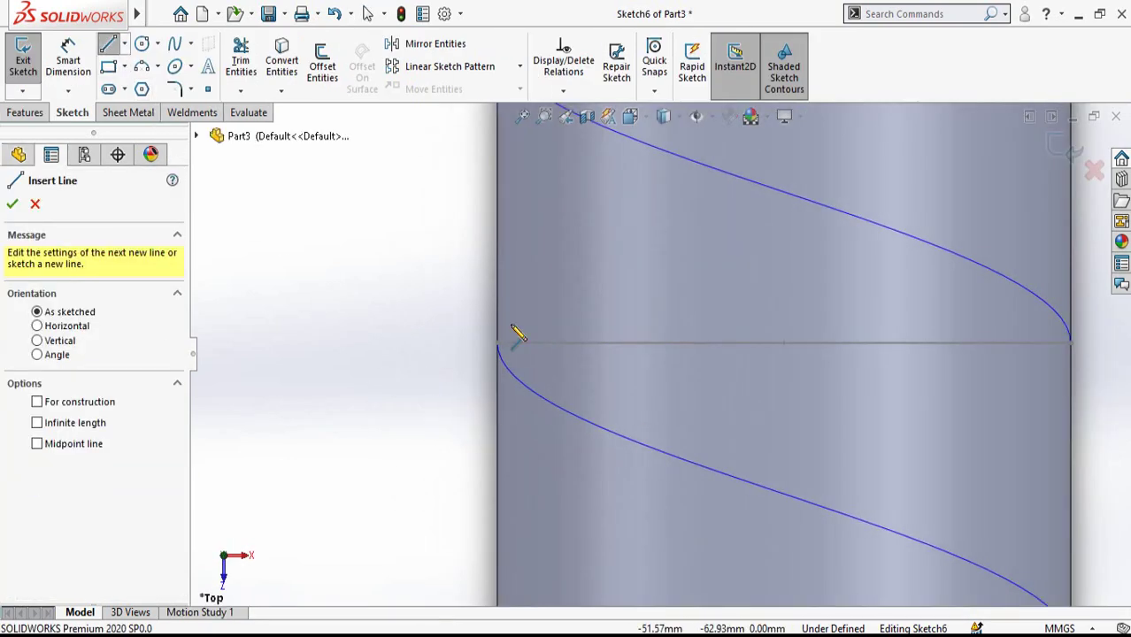
{"action": "scroll", "coordinate": [513, 332], "scroll_direction": "down", "scroll_amount": 1}
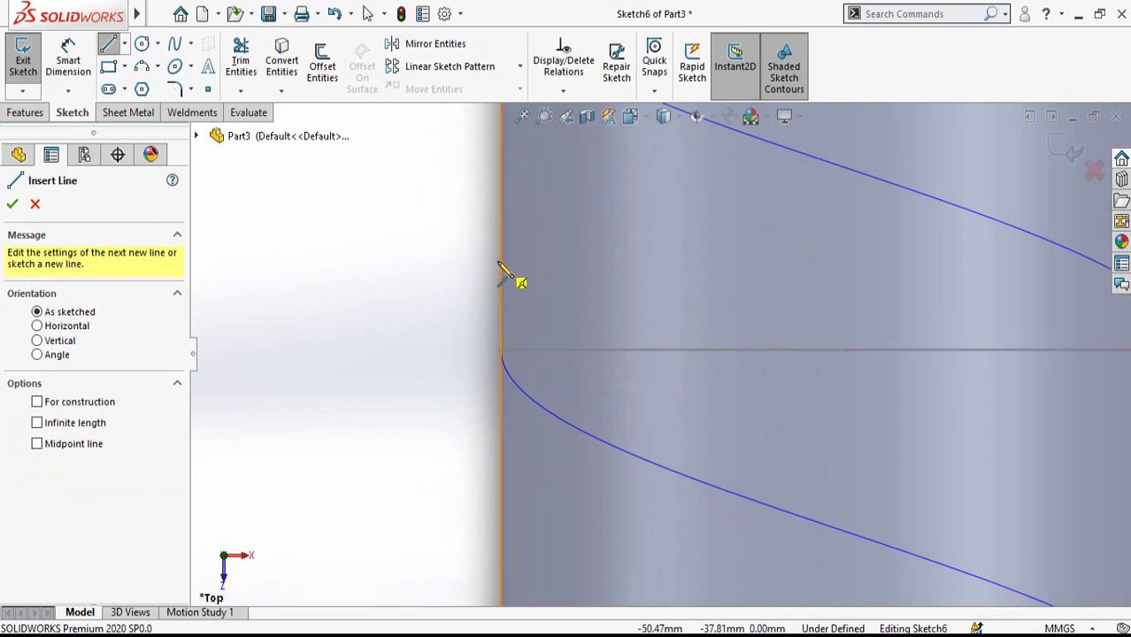
{"action": "left_click", "coordinate": [499, 264]}
{"action": "left_click", "coordinate": [500, 324]}
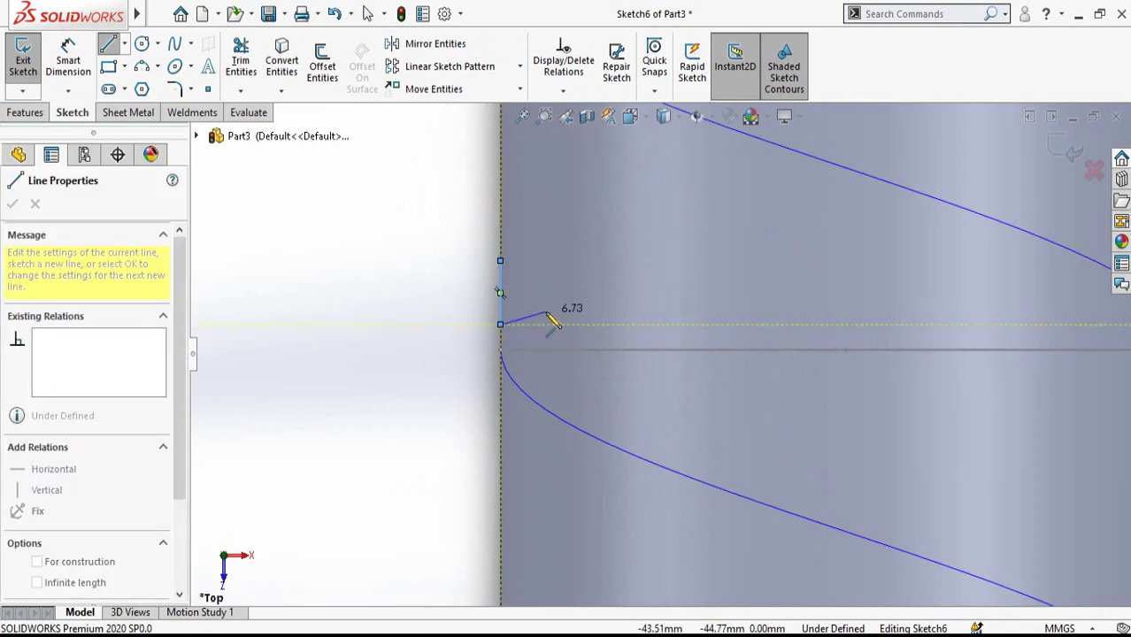
{"action": "left_click", "coordinate": [545, 311]}
{"action": "left_click", "coordinate": [546, 277]}
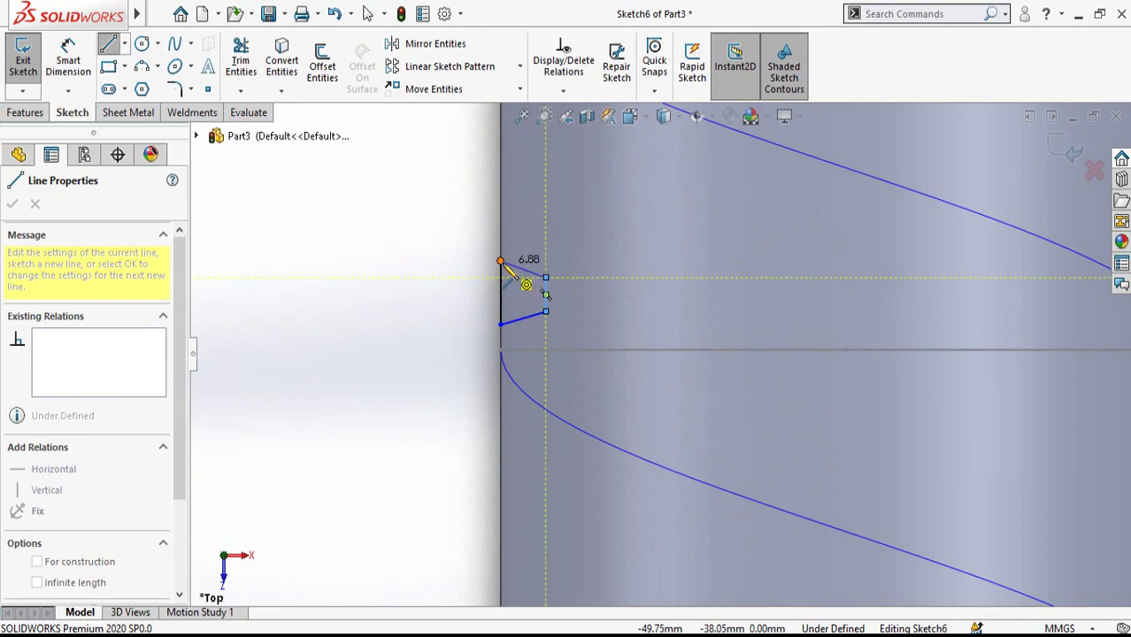
{"action": "left_click", "coordinate": [500, 264]}
{"action": "key", "text": "Escape"}
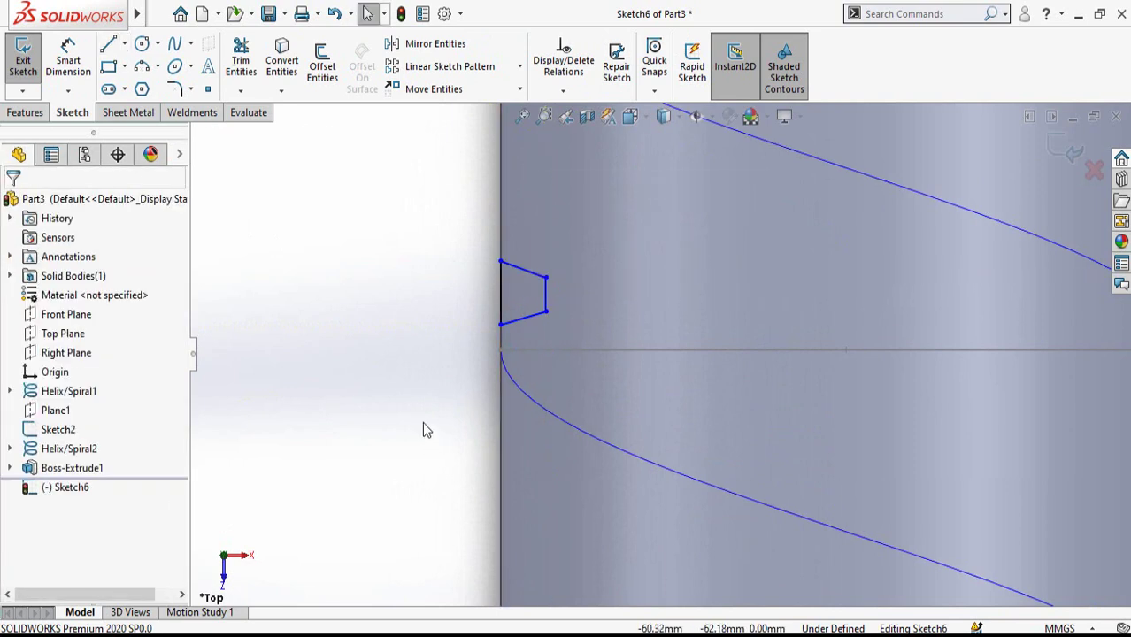
{"action": "right_click_drag", "start_coordinate": [422, 421], "coordinate": [498, 320]}
Dimension the profile: long side 20 mm, short side 12 mm, 10 mm apart
{"action": "left_click", "coordinate": [500, 314]}
{"action": "left_click", "coordinate": [411, 302]}
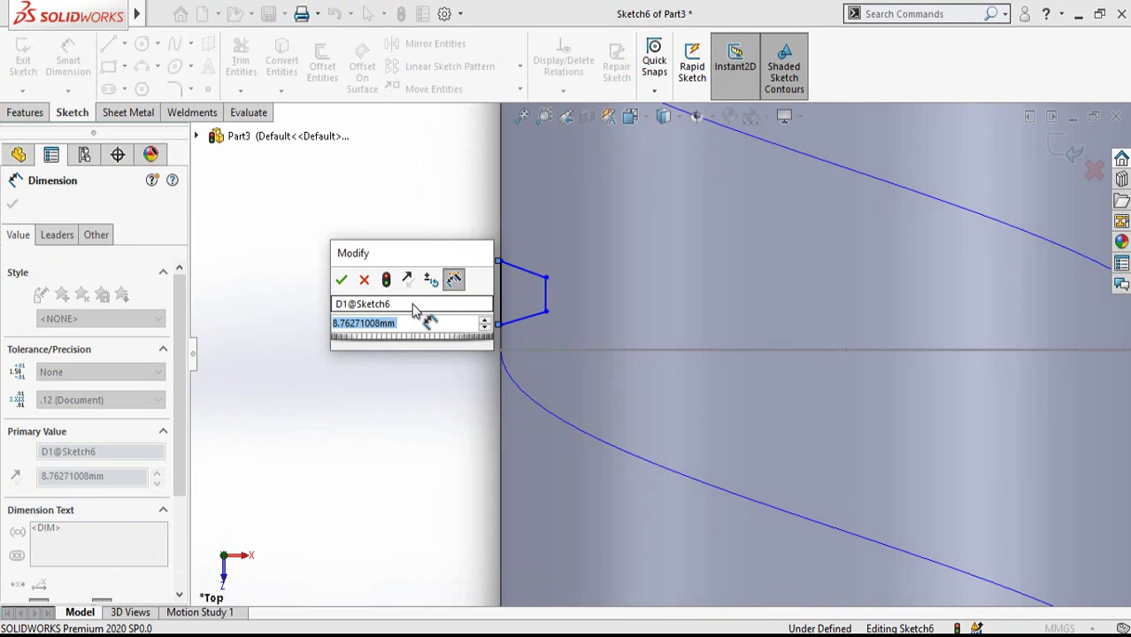
{"action": "type", "text": "20"}
{"action": "key", "text": "Return"}
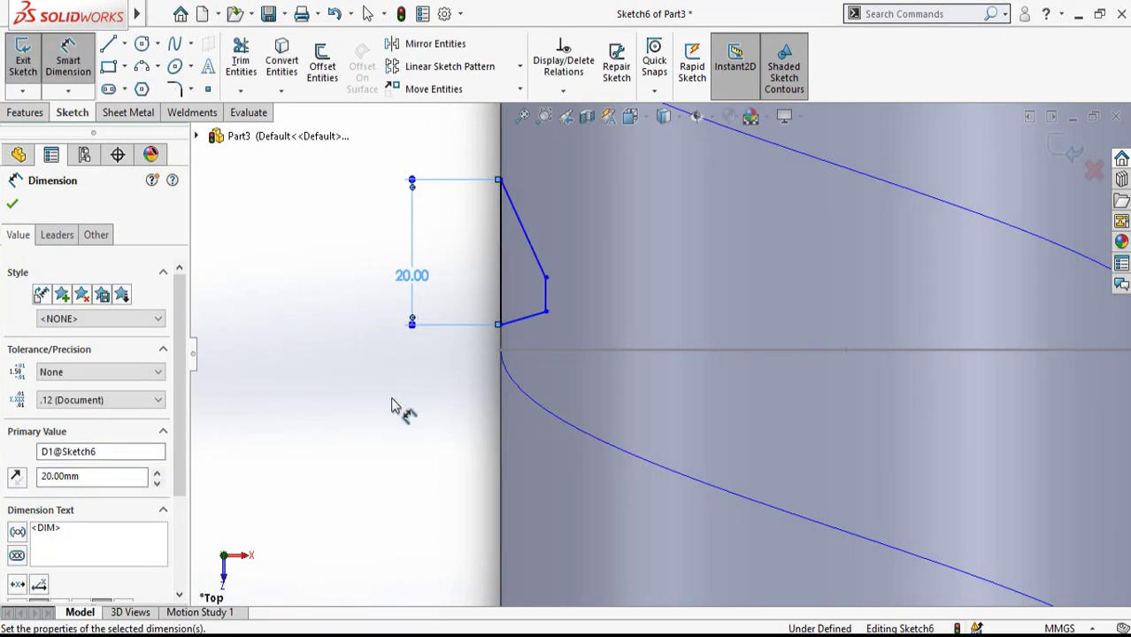
{"action": "left_click", "coordinate": [395, 407]}
{"action": "left_click", "coordinate": [543, 299]}
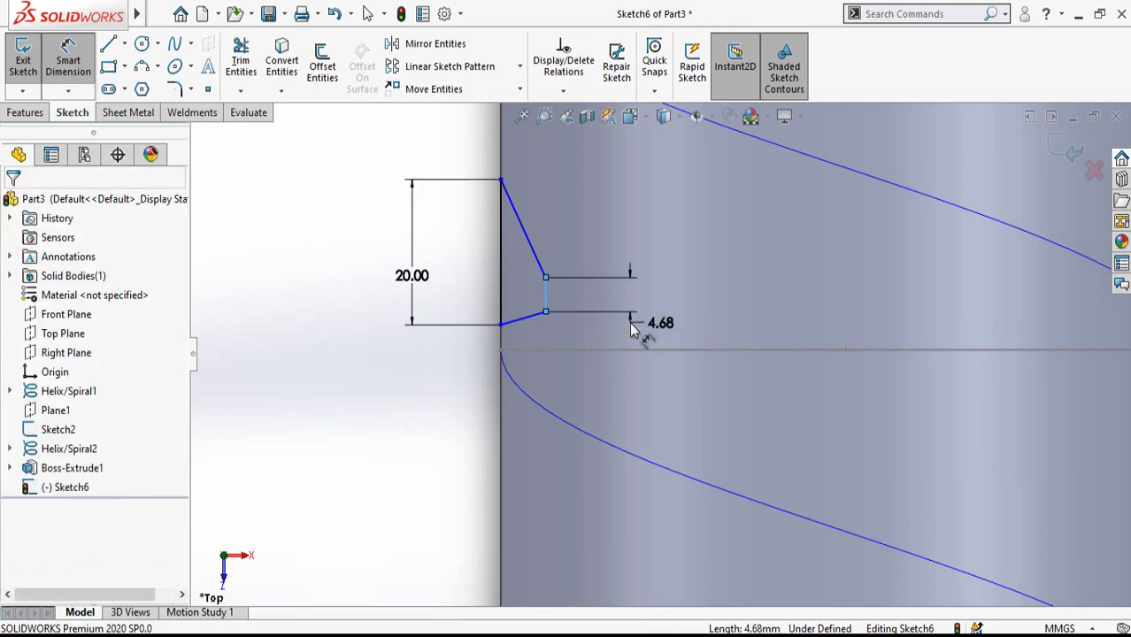
{"action": "left_click", "coordinate": [641, 331]}
{"action": "type", "text": "12"}
{"action": "key", "text": "Return"}
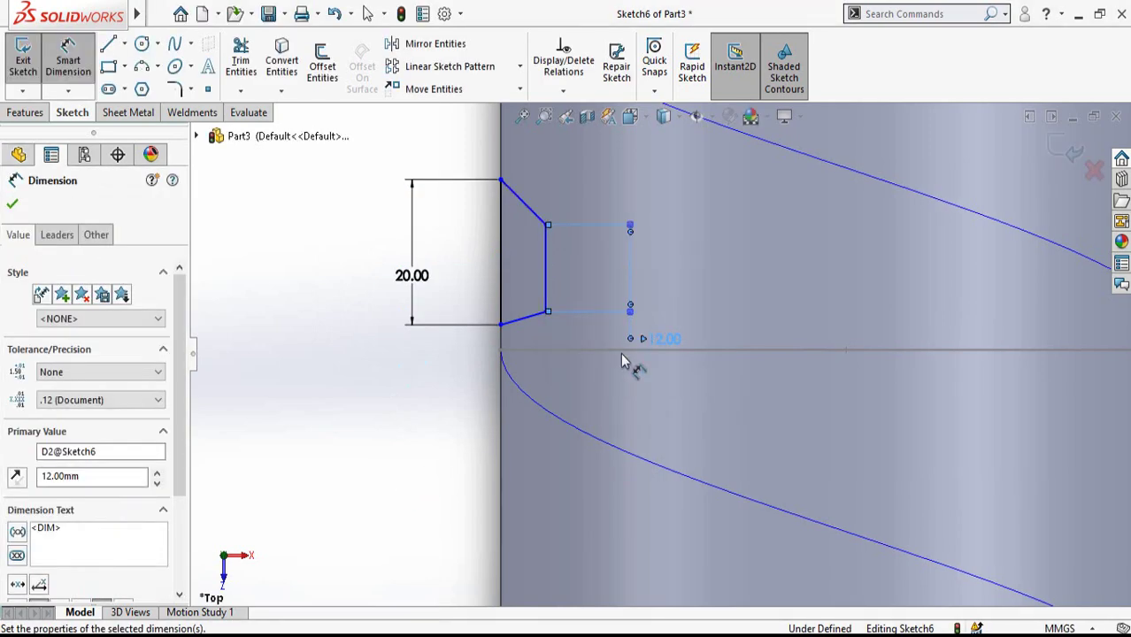
{"action": "left_click", "coordinate": [504, 314]}
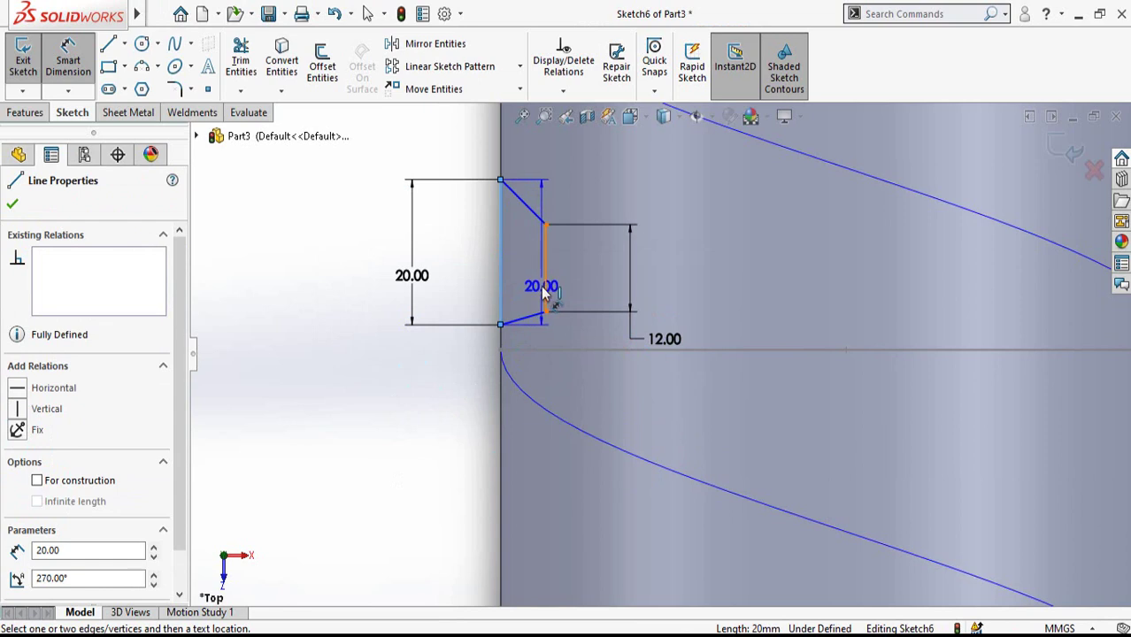
{"action": "left_click", "coordinate": [545, 294]}
{"action": "left_click", "coordinate": [425, 425]}
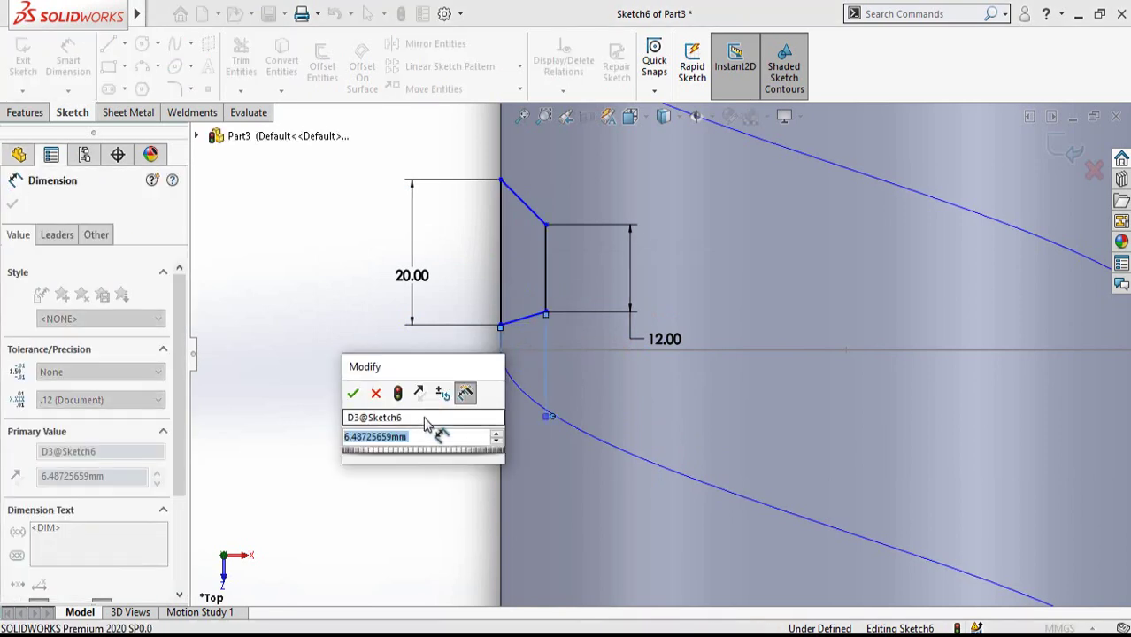
{"action": "type", "text": "10"}
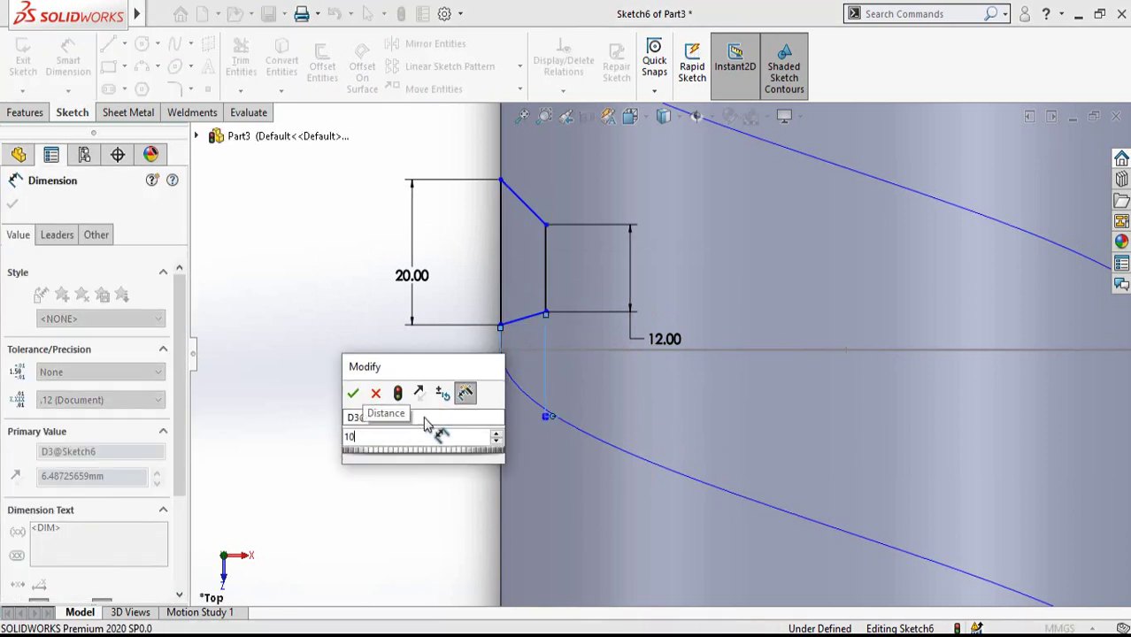
{"action": "key", "text": "Return"}
{"action": "key", "text": "Escape"}
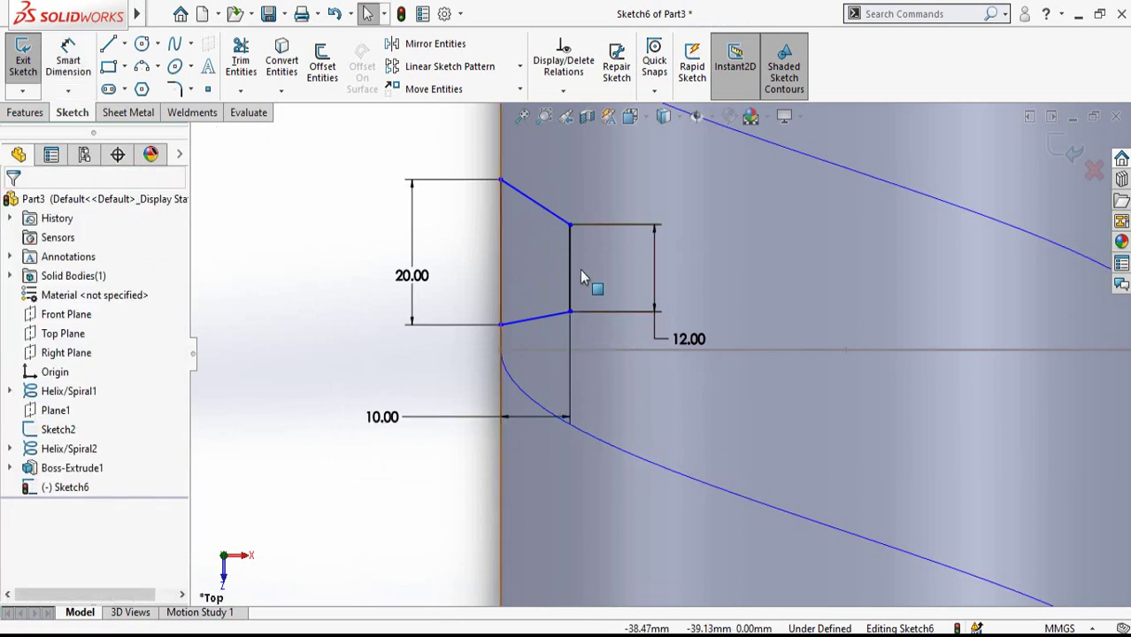
Align the sides' midpoints horizontally and put the long side's midpoint on the cylinder edge
{"action": "left_click", "coordinate": [572, 274]}
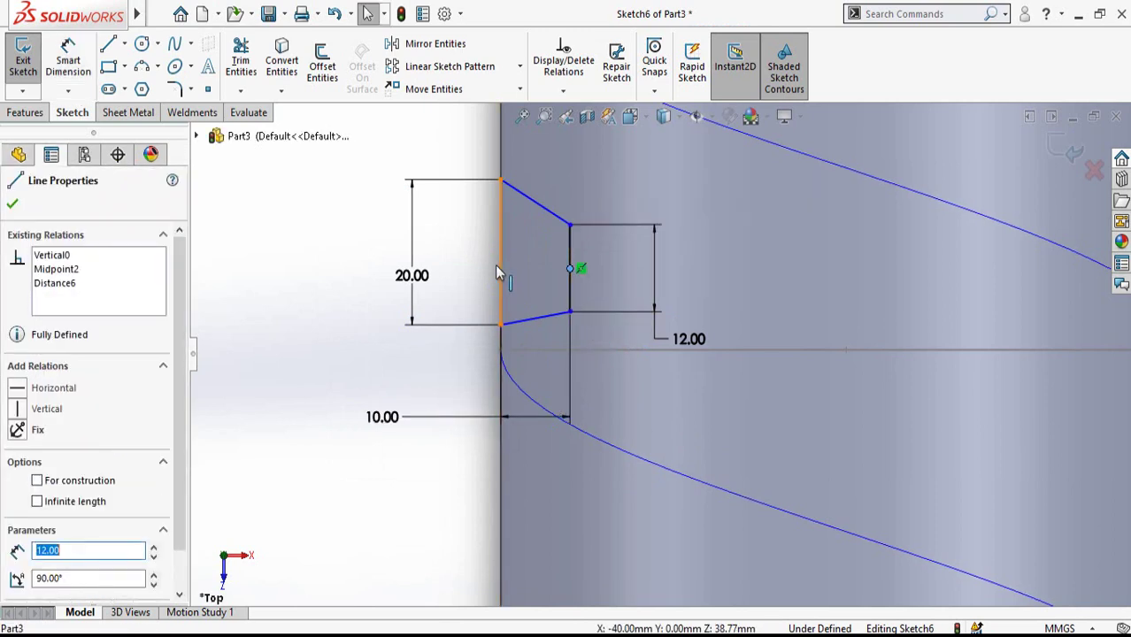
{"action": "left_click", "coordinate": [500, 254]}
{"action": "left_click", "coordinate": [501, 253], "text": "ctrl"}
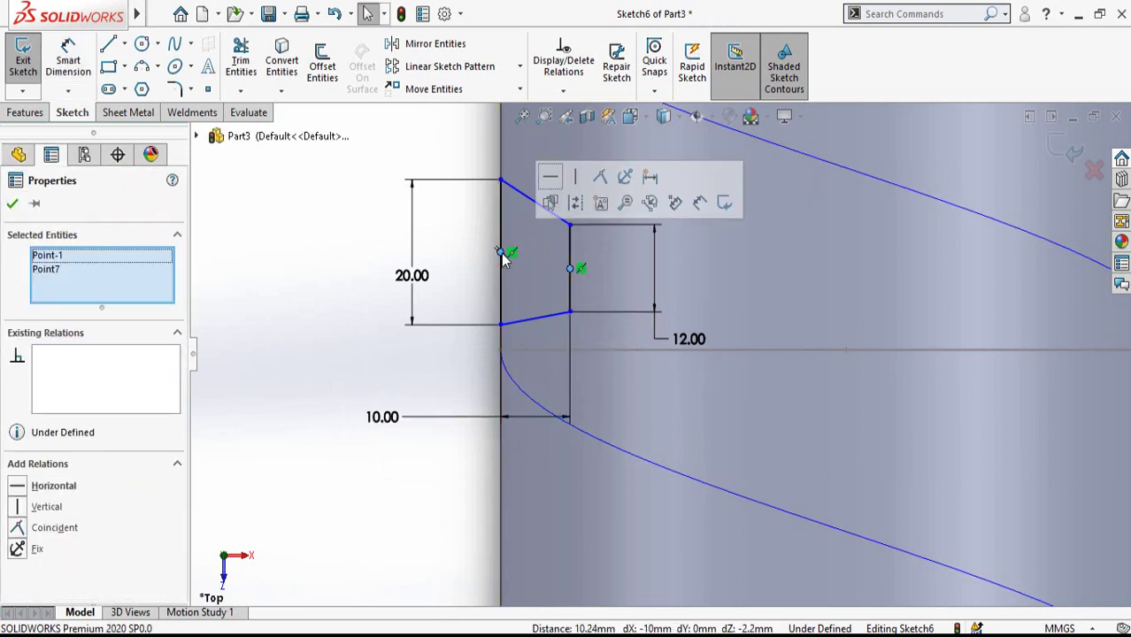
{"action": "left_click", "coordinate": [557, 181]}
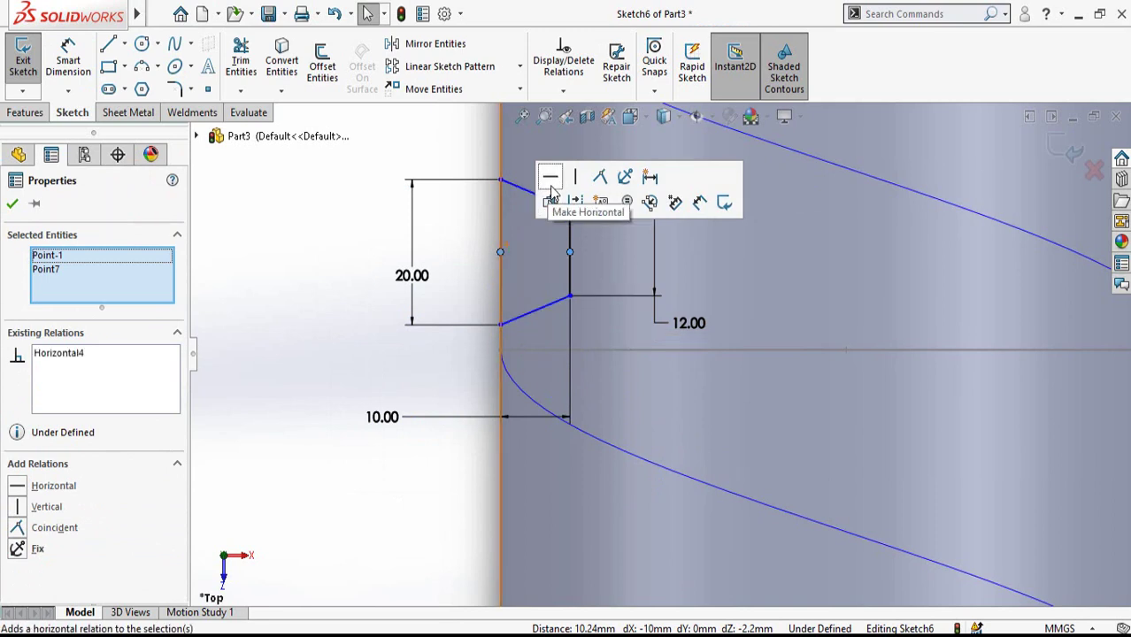
{"action": "left_click", "coordinate": [272, 368]}
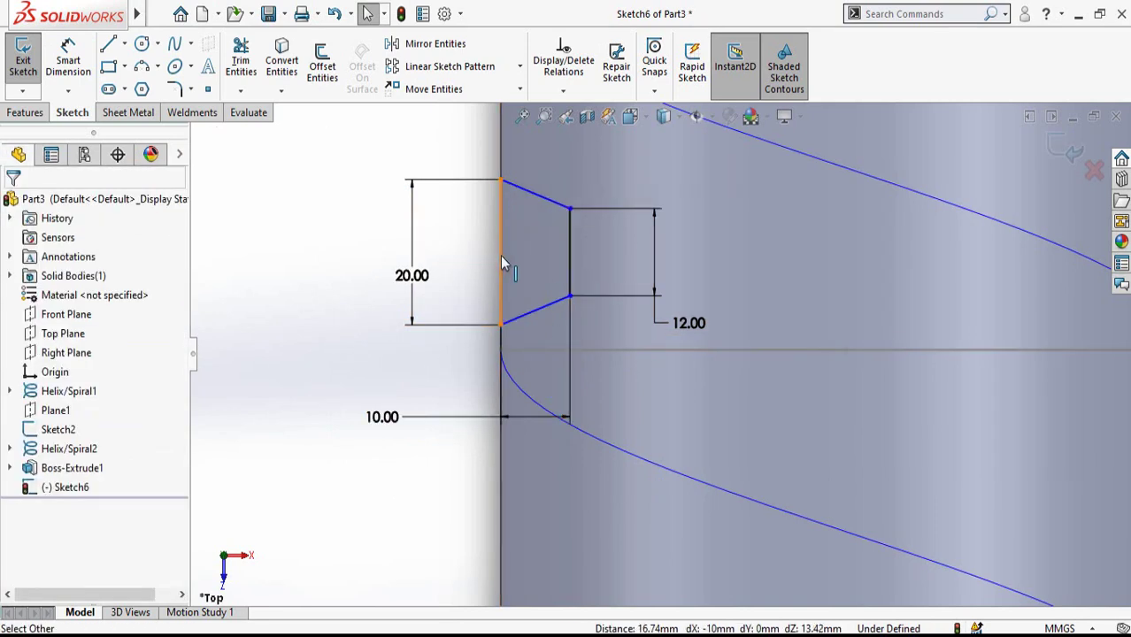
{"action": "left_click", "coordinate": [498, 254]}
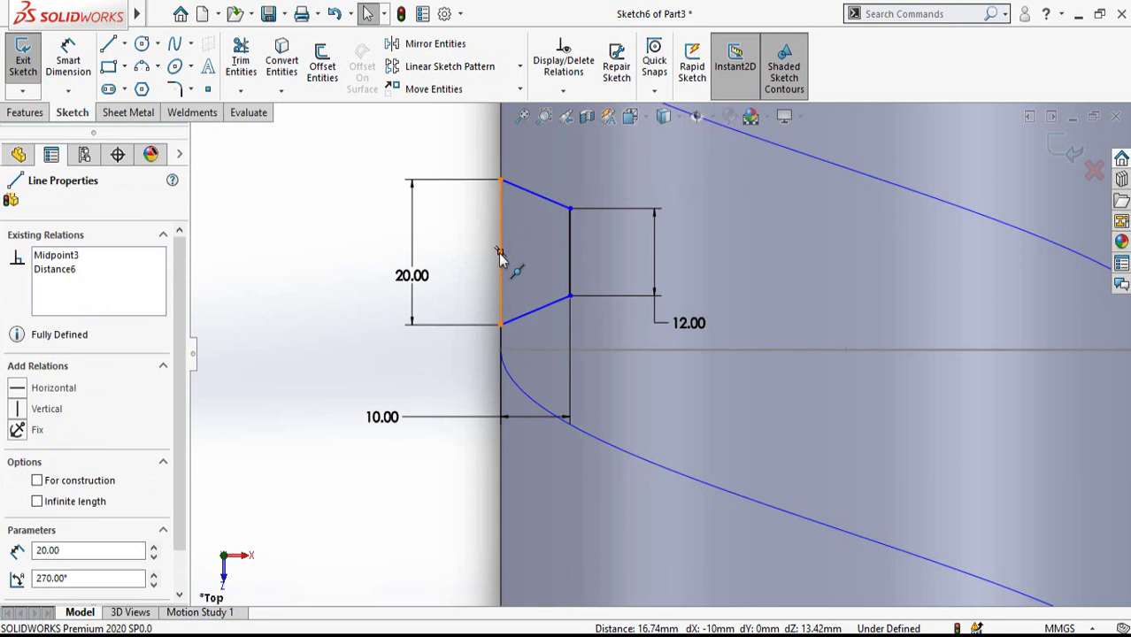
{"action": "left_click", "coordinate": [499, 470], "text": "ctrl"}
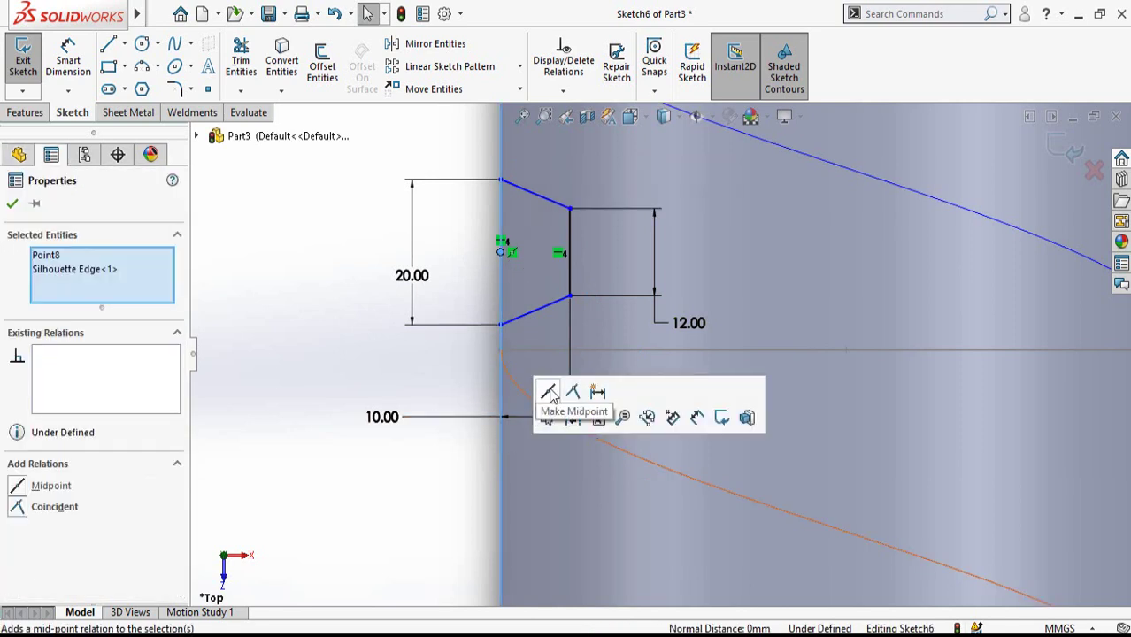
{"action": "left_click", "coordinate": [550, 396]}
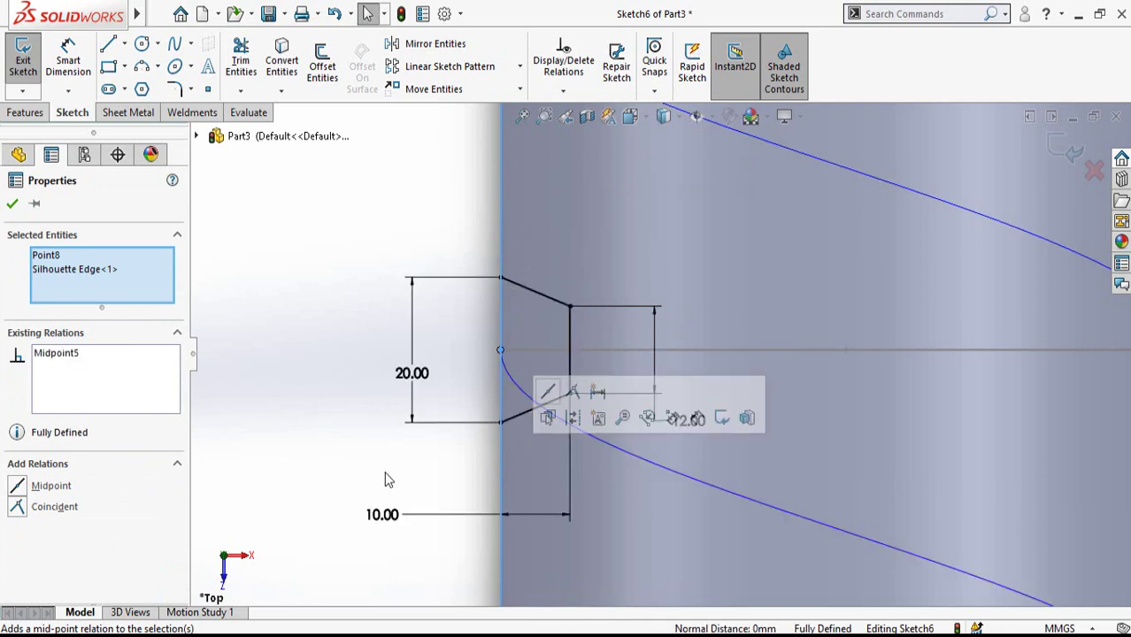
{"action": "left_click", "coordinate": [387, 477]}
{"action": "scroll", "coordinate": [531, 477], "scroll_direction": "up", "scroll_amount": 3}
{"action": "middle_click_drag", "start_coordinate": [668, 473], "coordinate": [1018, 203]}
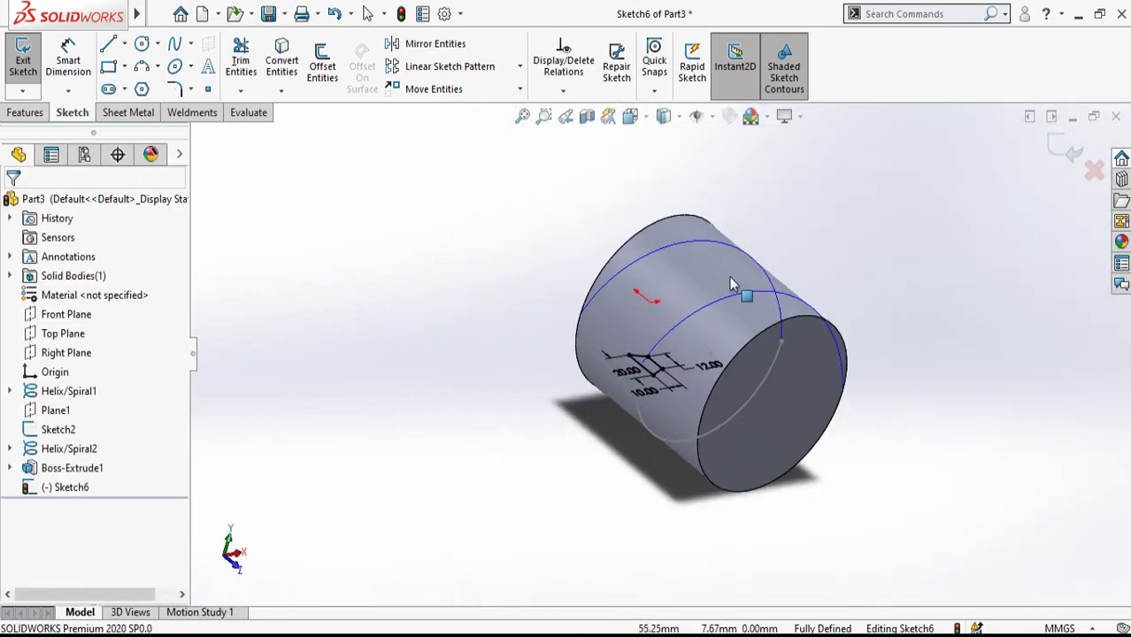
Exit the sketch and swept-cut the trapezoid profile along the helix into the cylinder
{"action": "left_click", "coordinate": [1057, 155]}
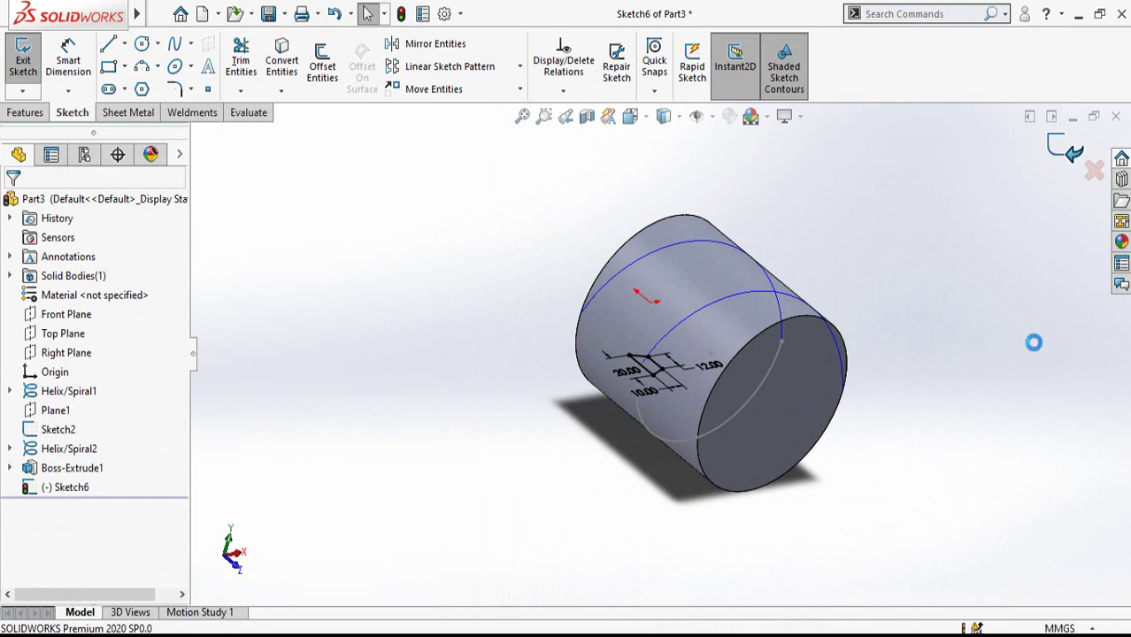
{"action": "scroll", "coordinate": [651, 361], "scroll_direction": "up", "scroll_amount": 3}
{"action": "middle_click_drag", "start_coordinate": [637, 404], "coordinate": [635, 414]}
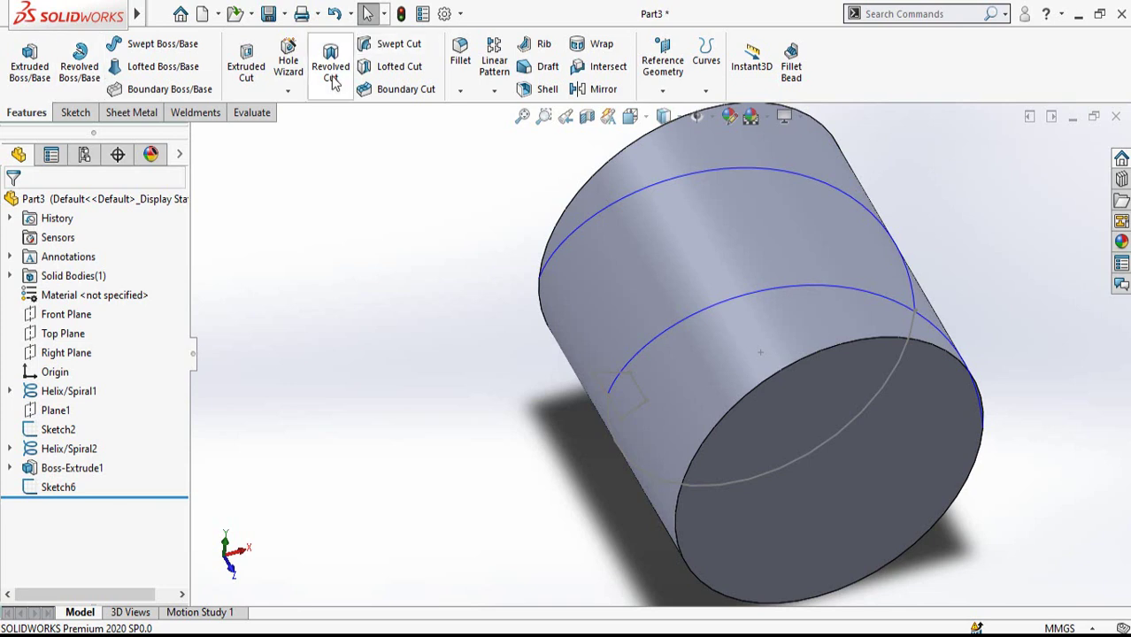
{"action": "left_click", "coordinate": [384, 45]}
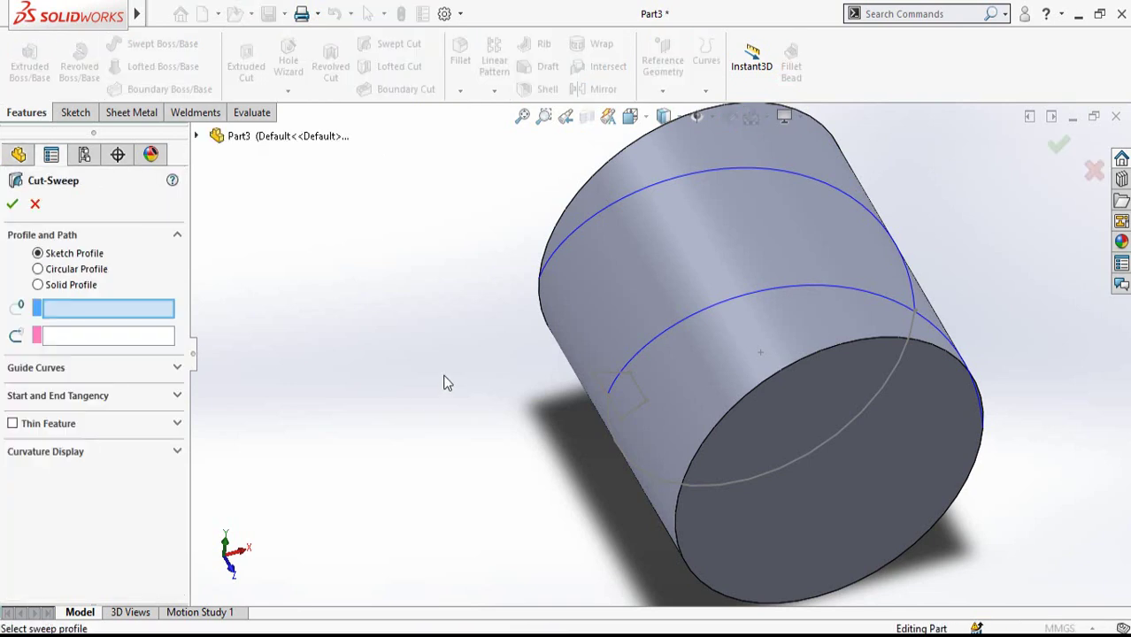
{"action": "left_click", "coordinate": [635, 412]}
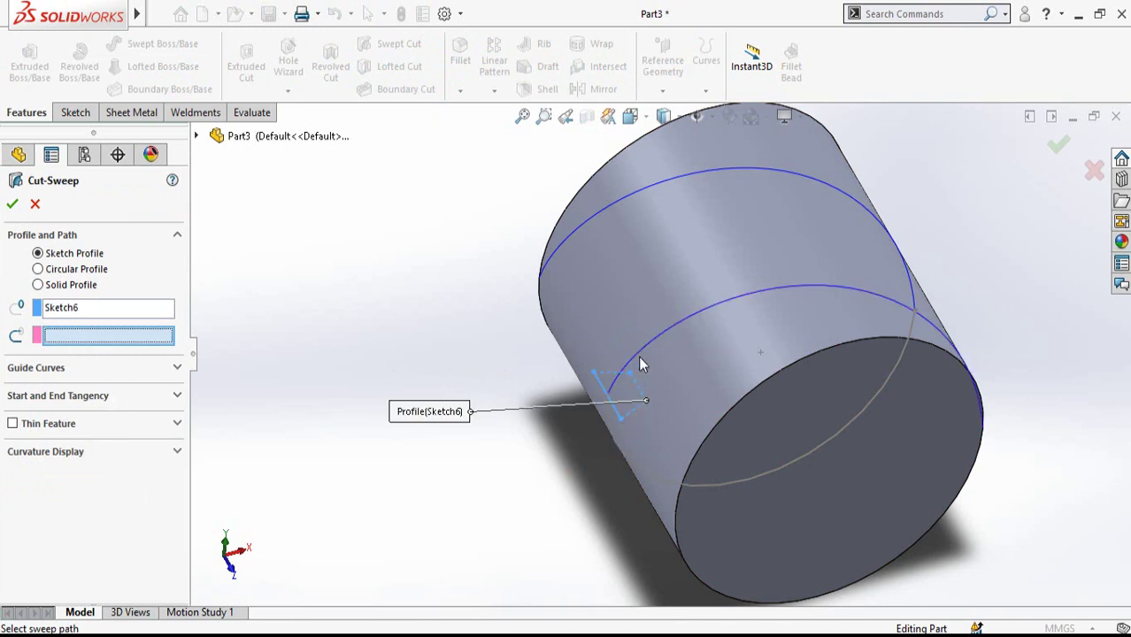
{"action": "middle_click_drag", "start_coordinate": [712, 408], "coordinate": [700, 343]}
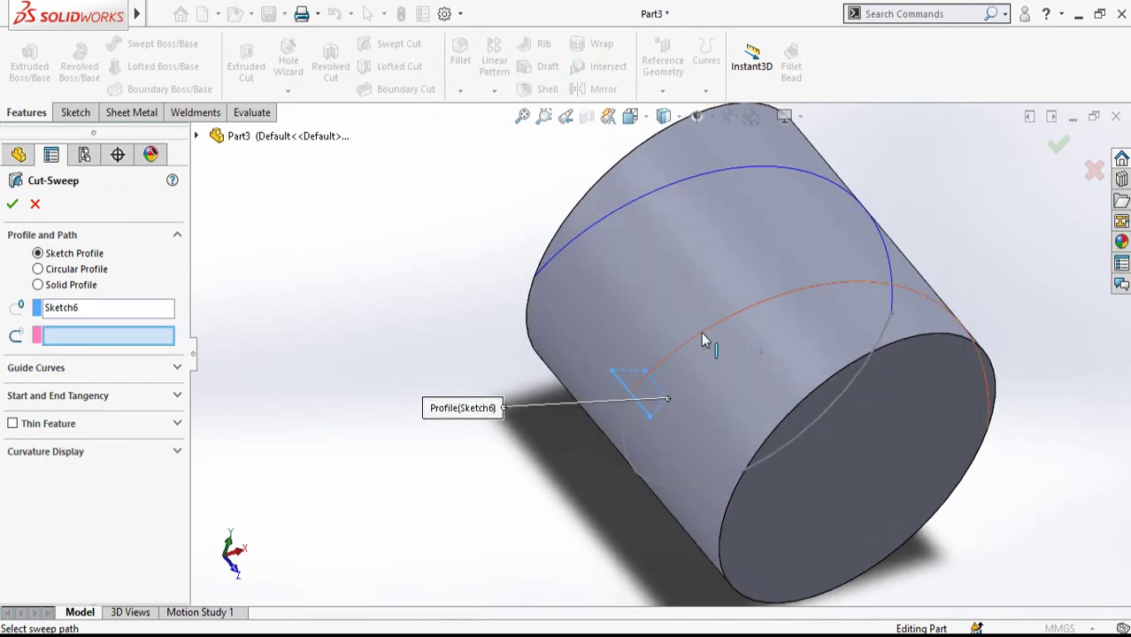
{"action": "left_click", "coordinate": [701, 332]}
{"action": "left_click", "coordinate": [13, 204]}
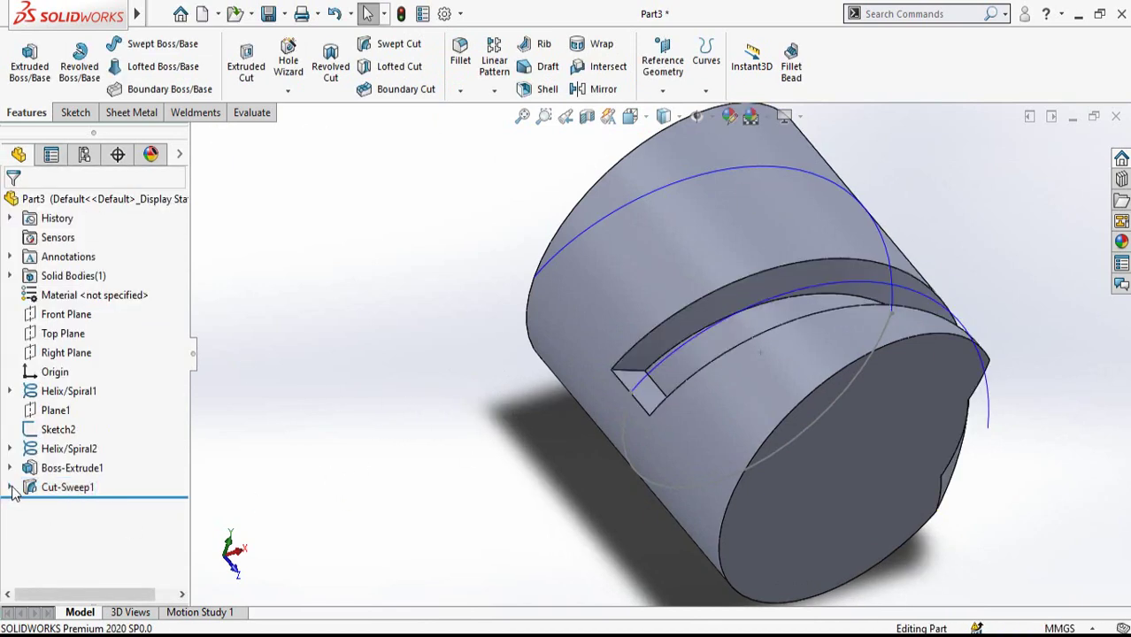
Change Sketch6's visibility under Cut-Sweep1 and begin another swept cut
{"action": "left_click", "coordinate": [11, 487]}
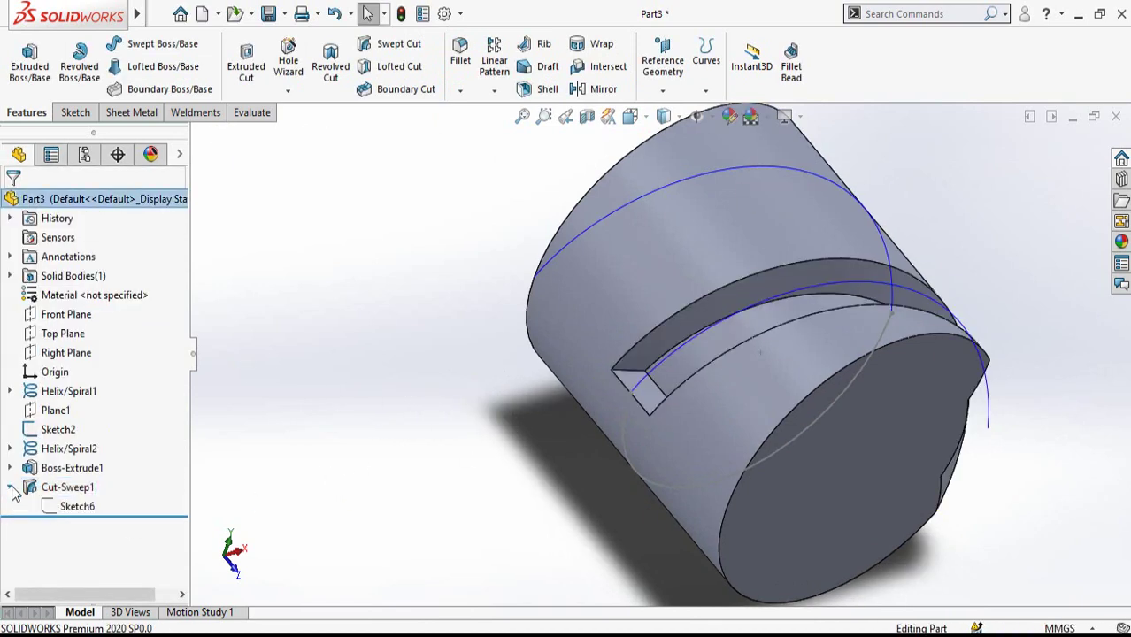
{"action": "left_click", "coordinate": [78, 506]}
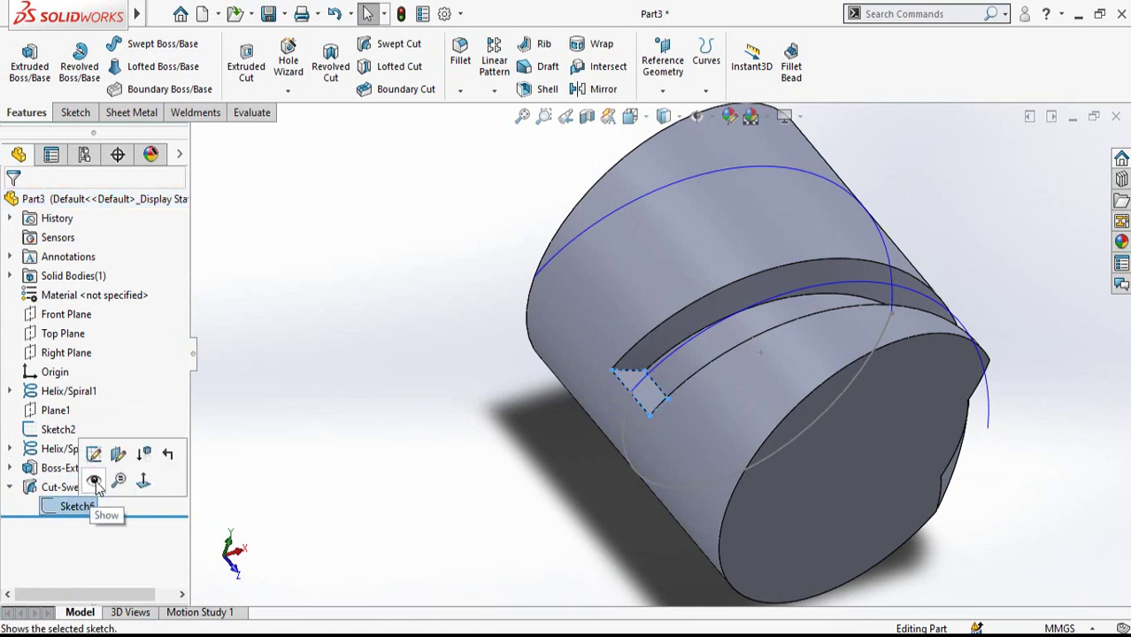
{"action": "left_click", "coordinate": [94, 481]}
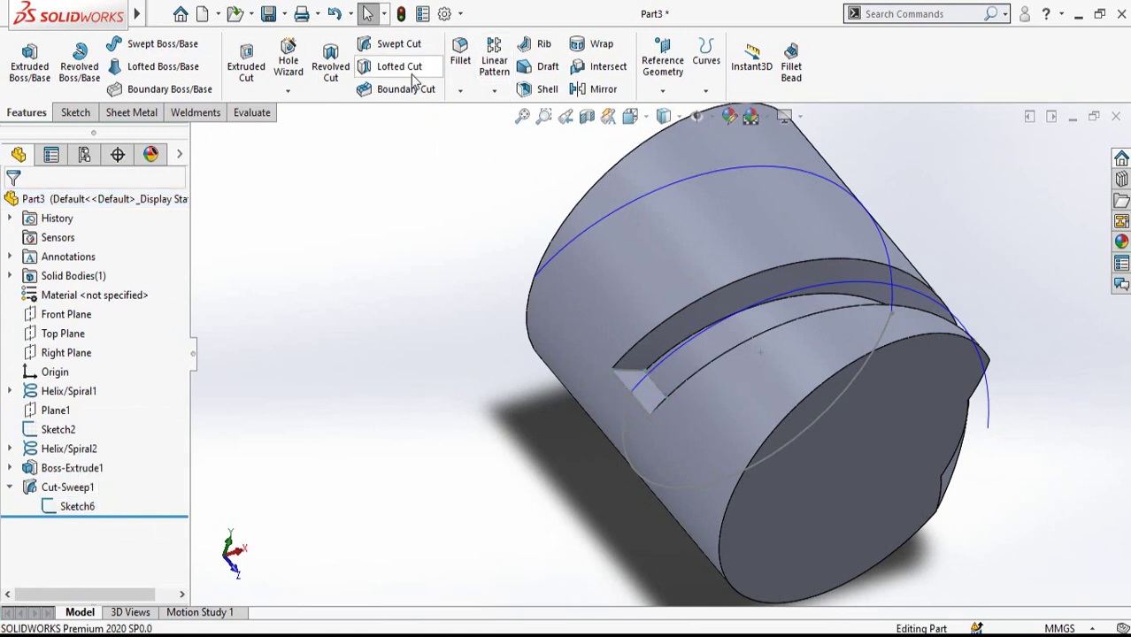
{"action": "left_click", "coordinate": [390, 43]}
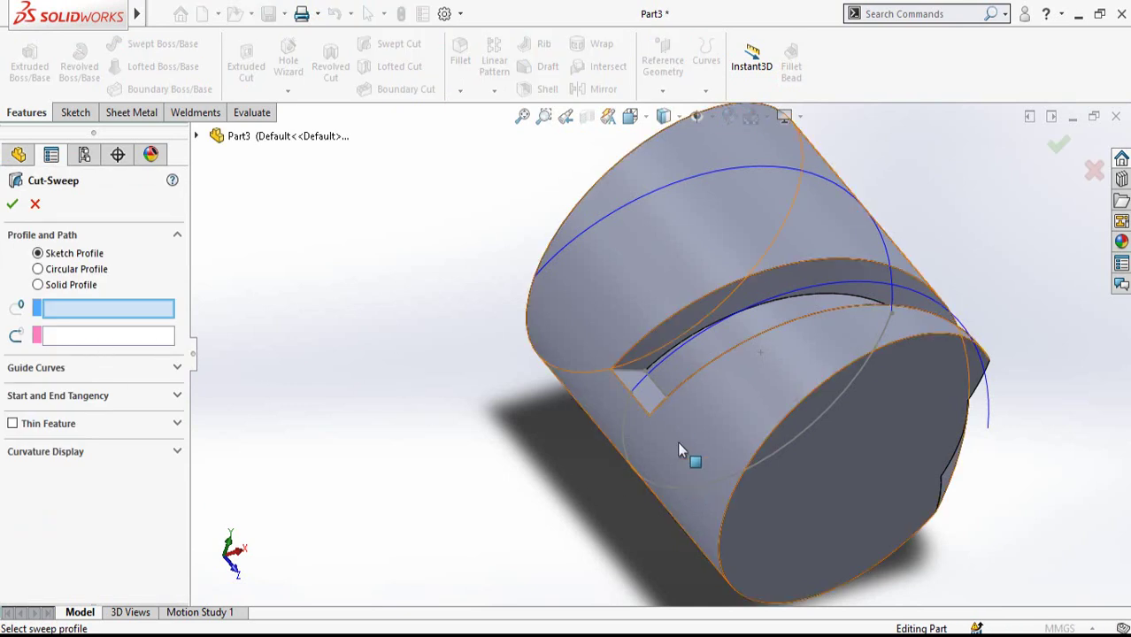
Sweep-cut the Sketch6 trapezoid along the Sketch2 arc to create Cut-Sweep3, then view the slot
{"action": "left_click", "coordinate": [644, 407]}
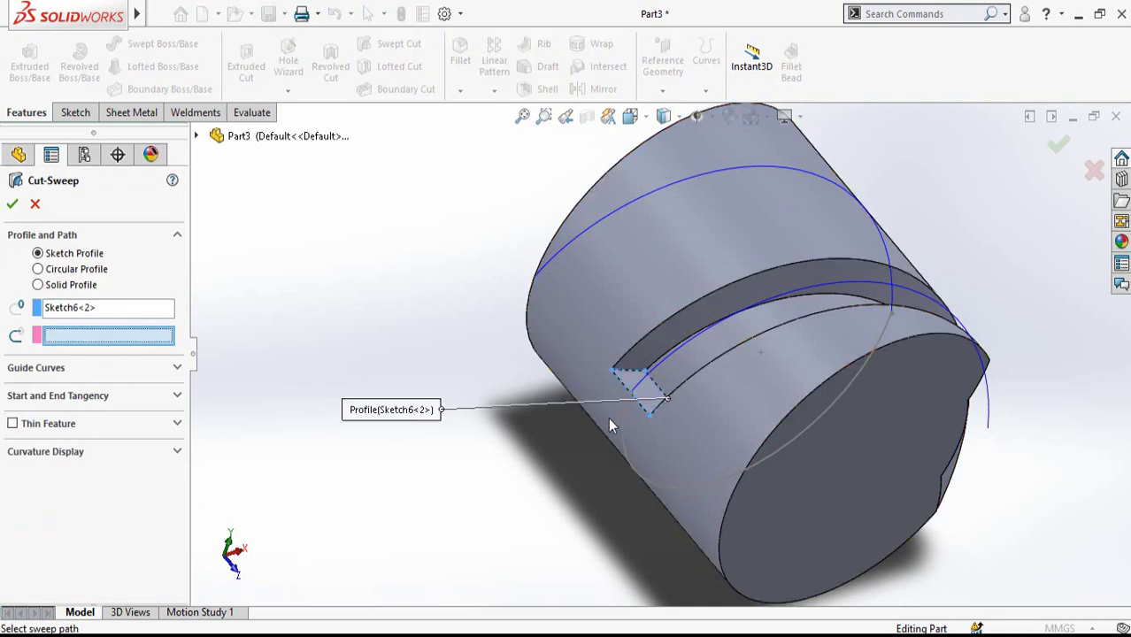
{"action": "left_click", "coordinate": [626, 449]}
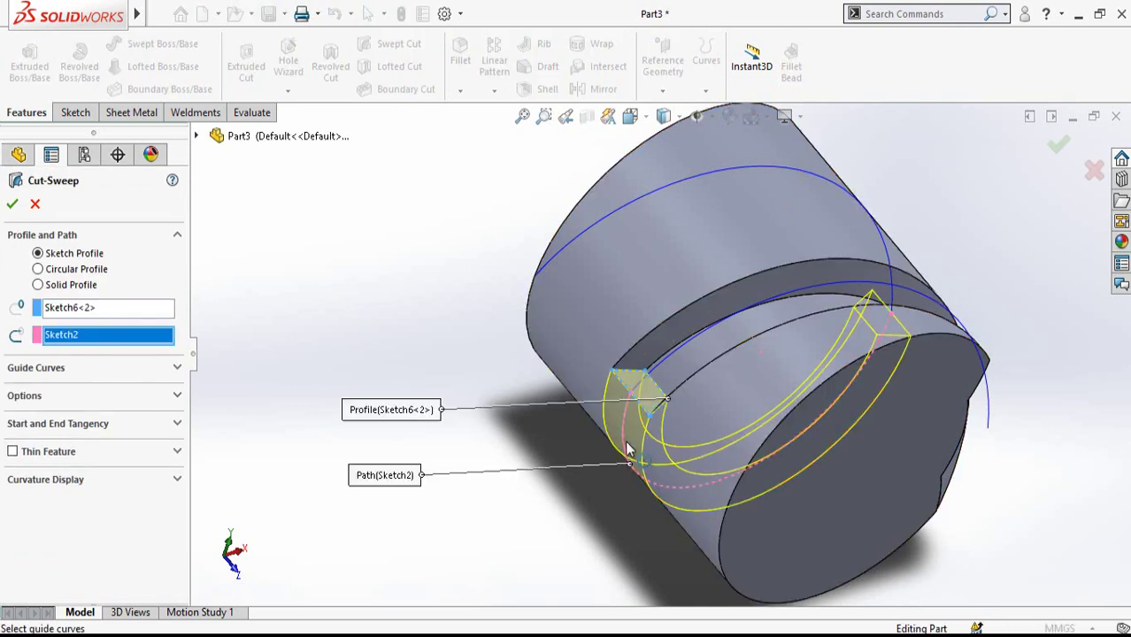
{"action": "left_click", "coordinate": [11, 206]}
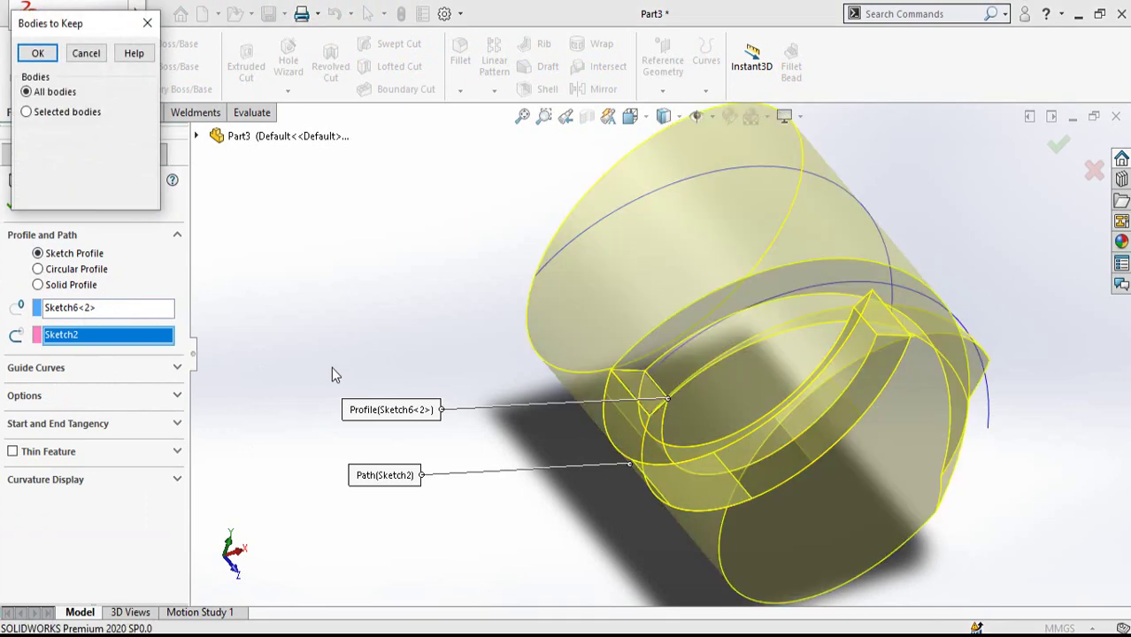
{"action": "left_click", "coordinate": [84, 55]}
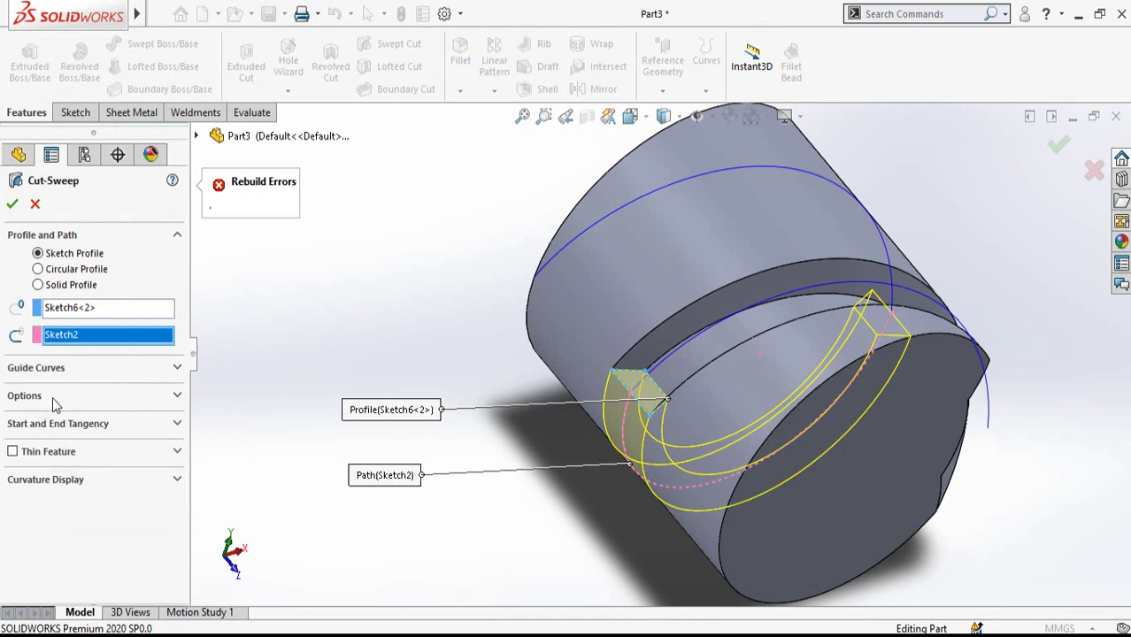
{"action": "left_click", "coordinate": [178, 397]}
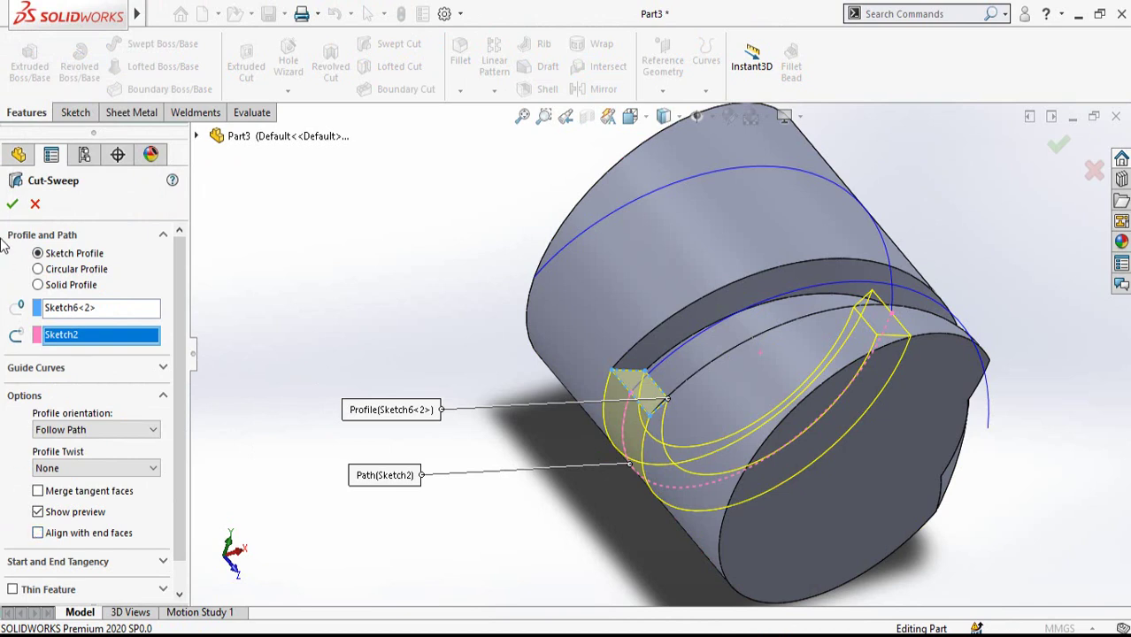
{"action": "left_click", "coordinate": [11, 205]}
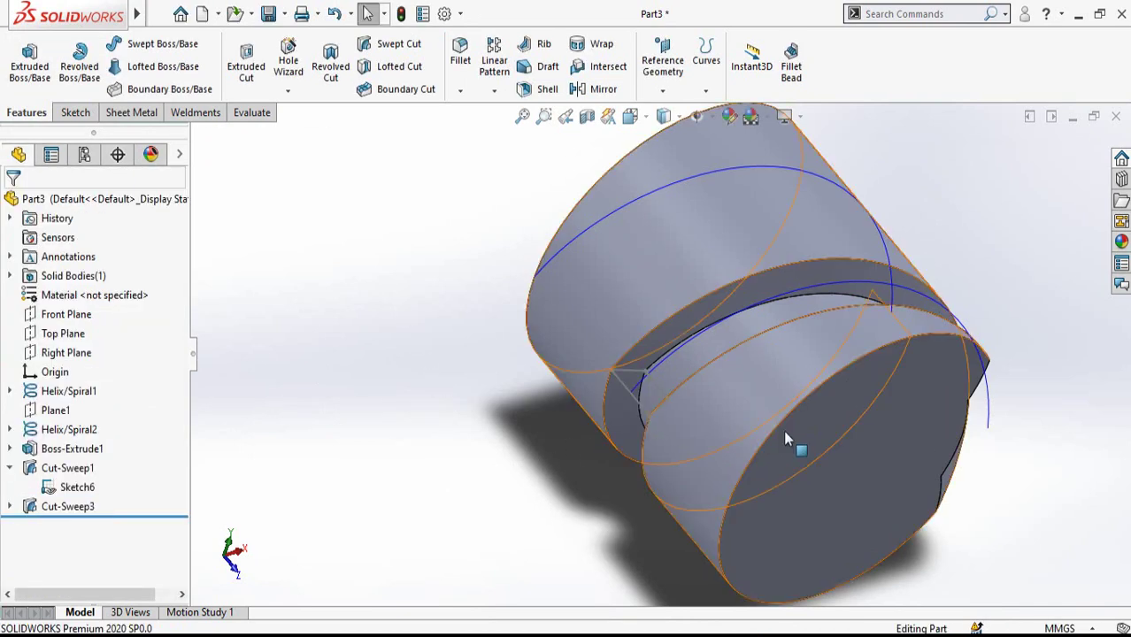
{"action": "middle_click_drag", "start_coordinate": [790, 442], "coordinate": [643, 341]}
{"action": "scroll", "coordinate": [783, 336], "scroll_direction": "down", "scroll_amount": 3}
{"action": "scroll", "coordinate": [783, 337], "scroll_direction": "up", "scroll_amount": 5}
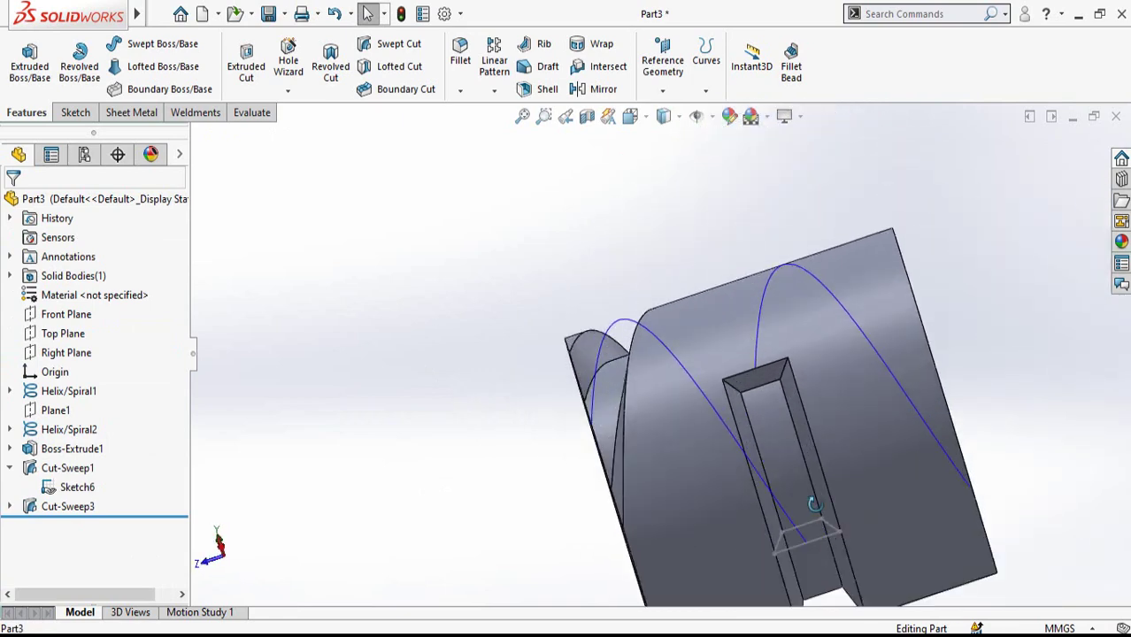
{"action": "middle_click_drag", "start_coordinate": [783, 336], "coordinate": [757, 398]}
Create Sketch7 on the slot face by converting the face's edges into sketch lines
{"action": "left_click", "coordinate": [753, 390]}
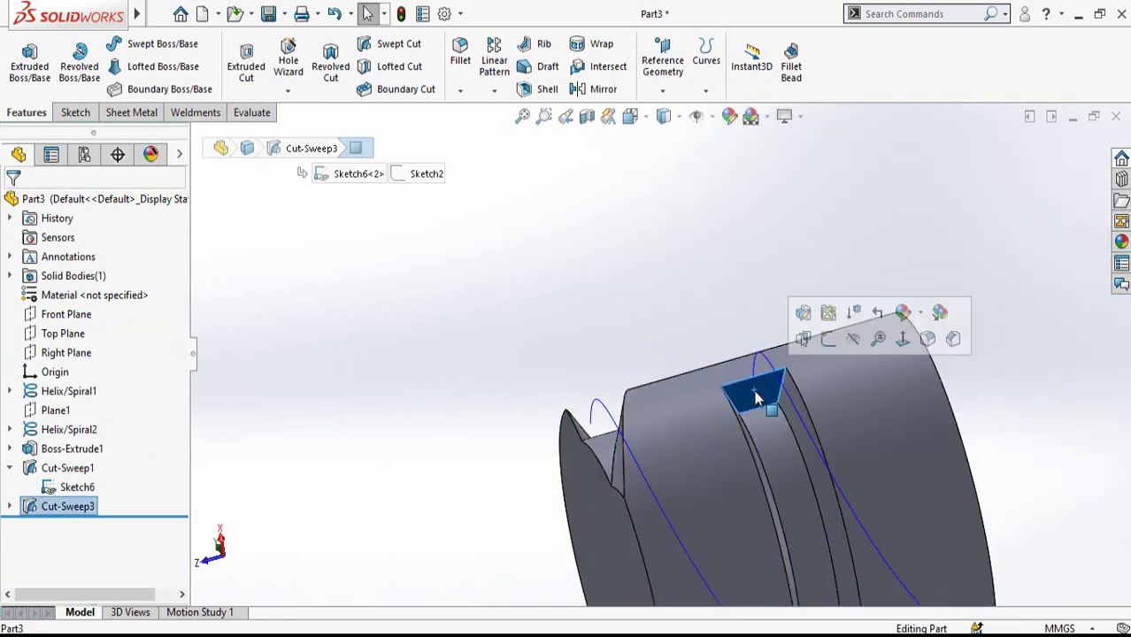
{"action": "left_click", "coordinate": [828, 345]}
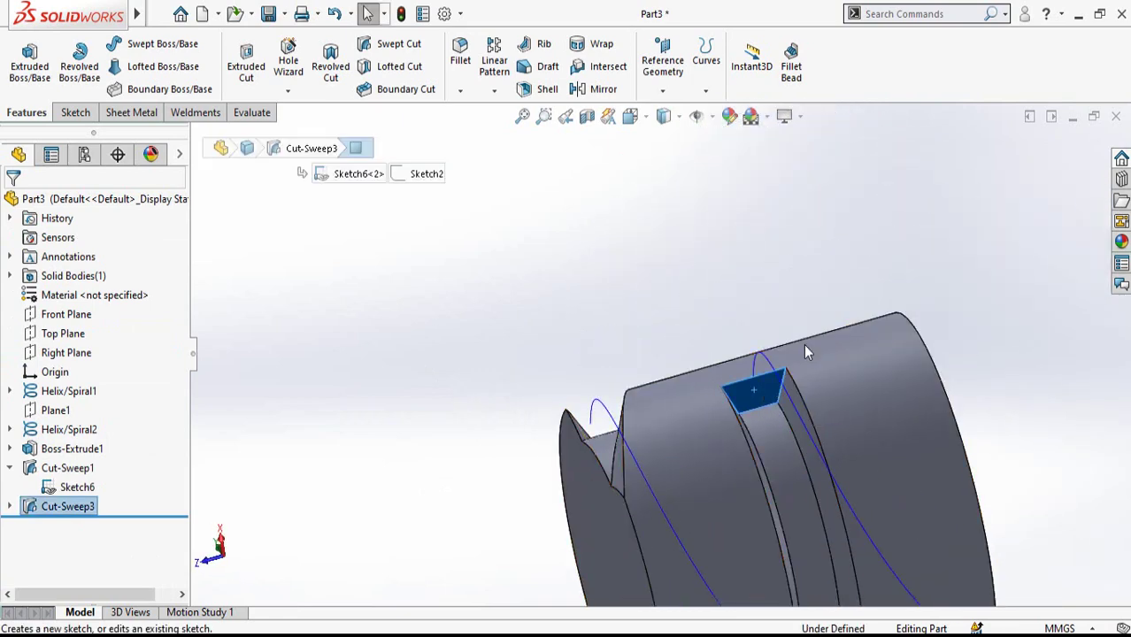
{"action": "left_click", "coordinate": [749, 390]}
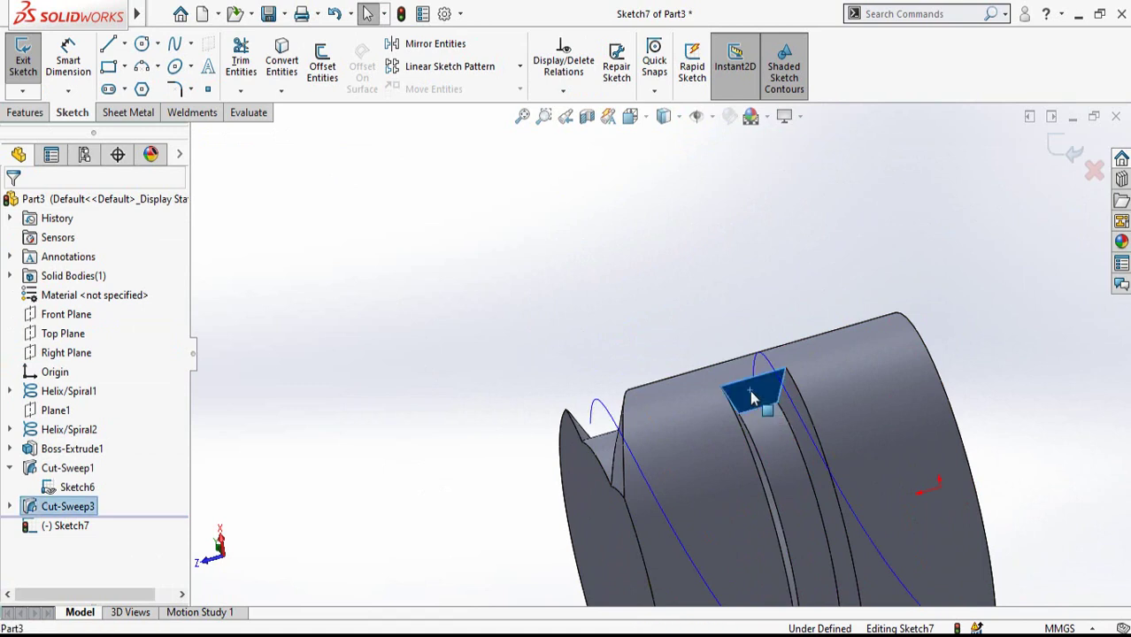
{"action": "left_click", "coordinate": [281, 61]}
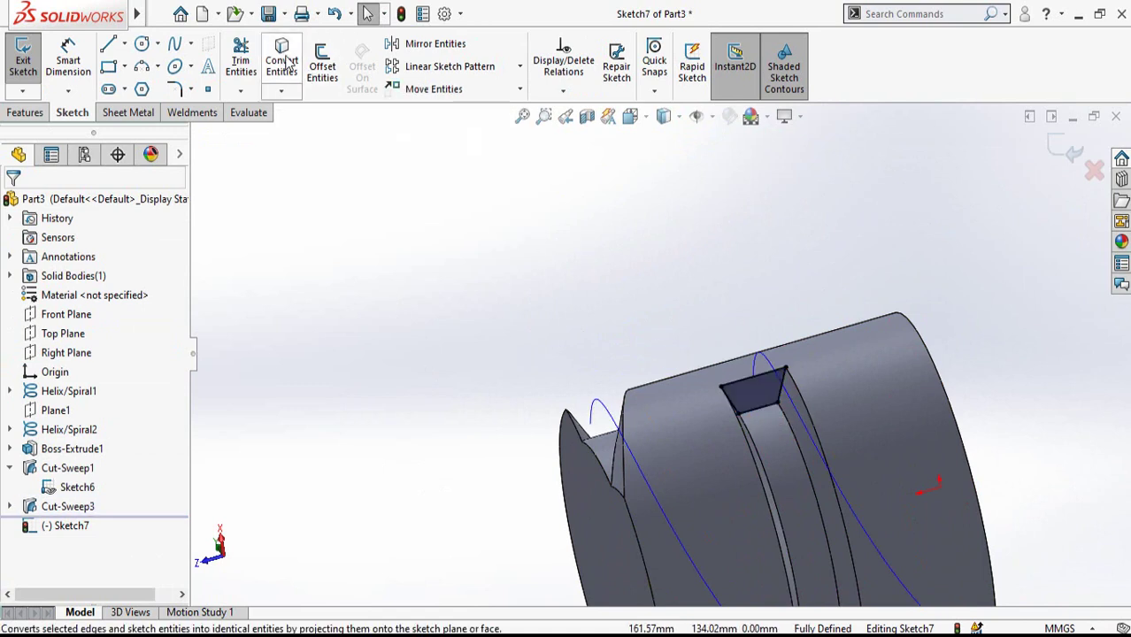
{"action": "left_click", "coordinate": [1066, 152]}
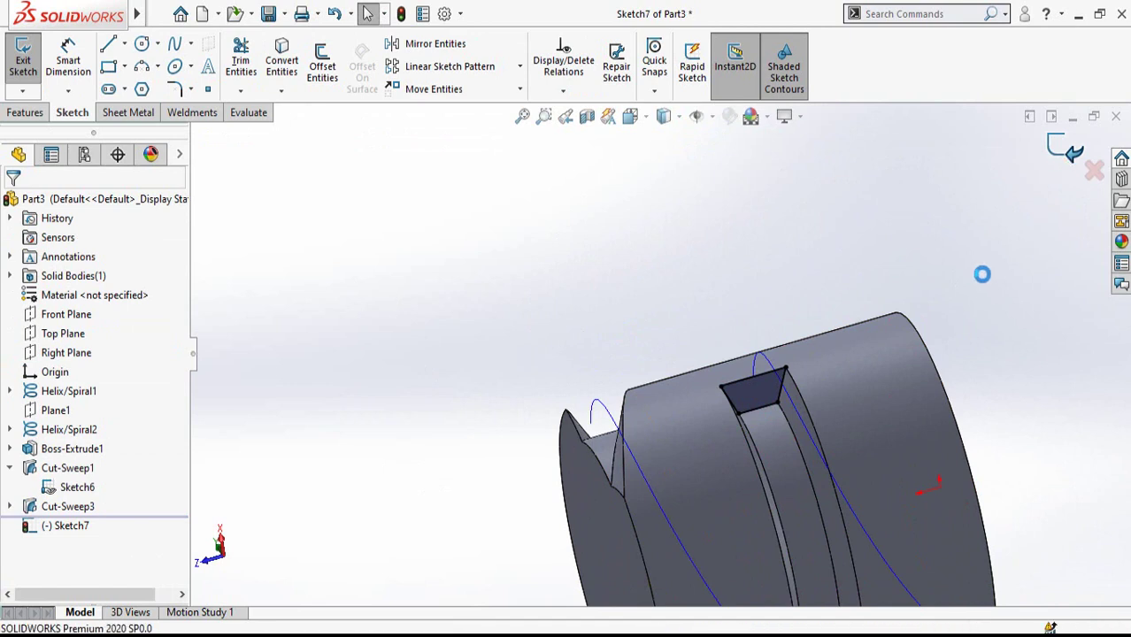
Sweep-cut Sketch7 along Helix/Spiral1 to create Cut-Sweep4
{"action": "left_click", "coordinate": [400, 44]}
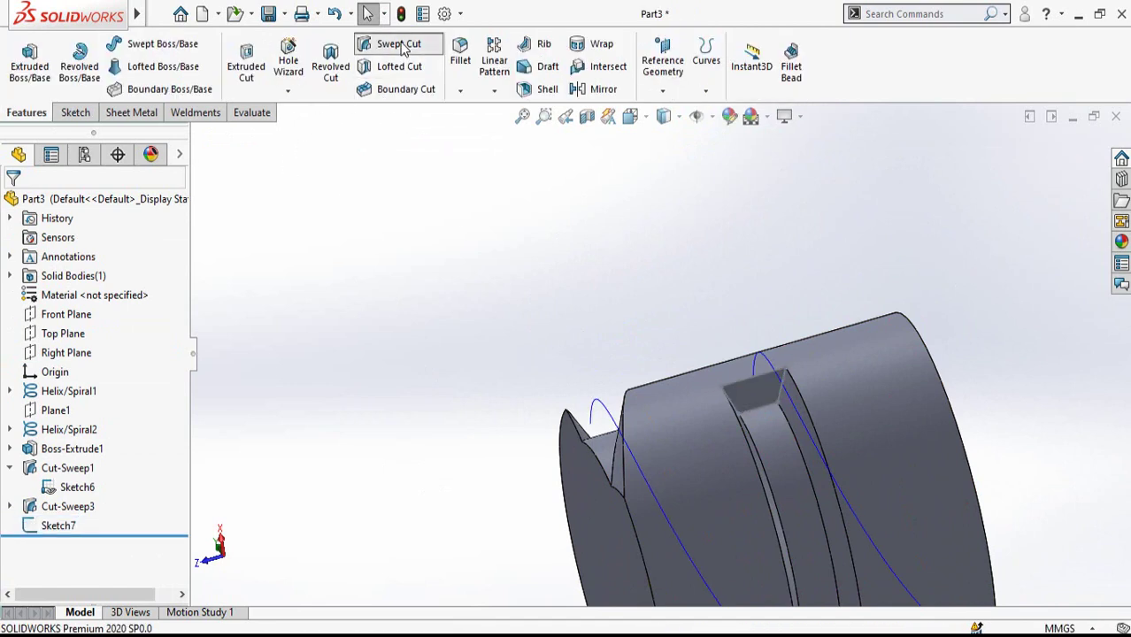
{"action": "left_click", "coordinate": [761, 382]}
{"action": "middle_click_drag", "start_coordinate": [681, 385], "coordinate": [746, 379]}
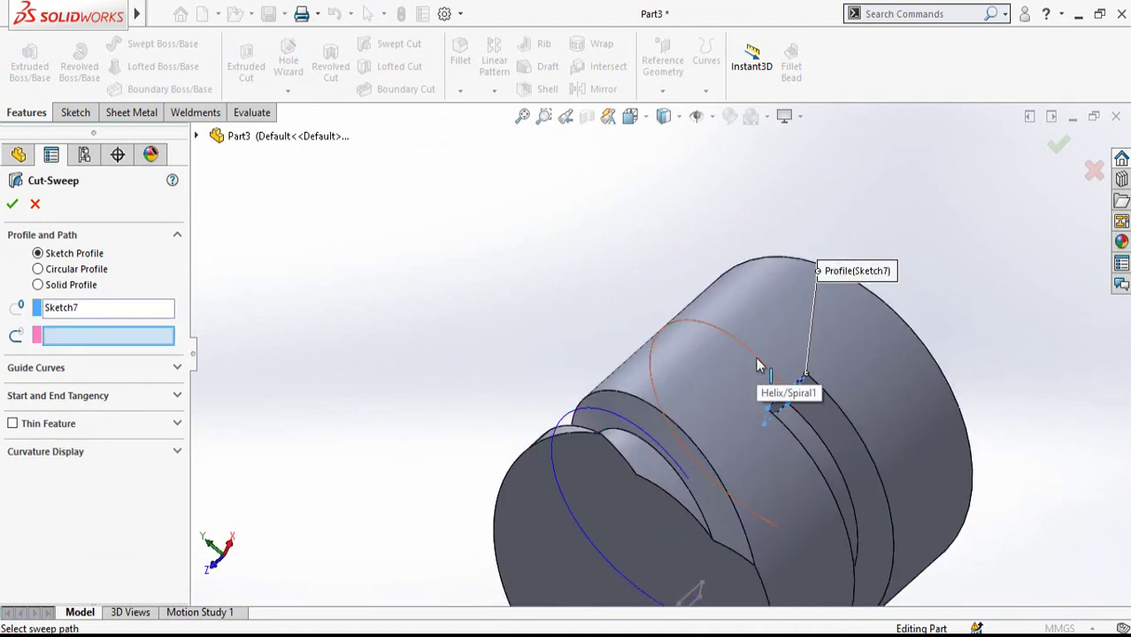
{"action": "left_click", "coordinate": [761, 372]}
{"action": "left_click", "coordinate": [12, 205]}
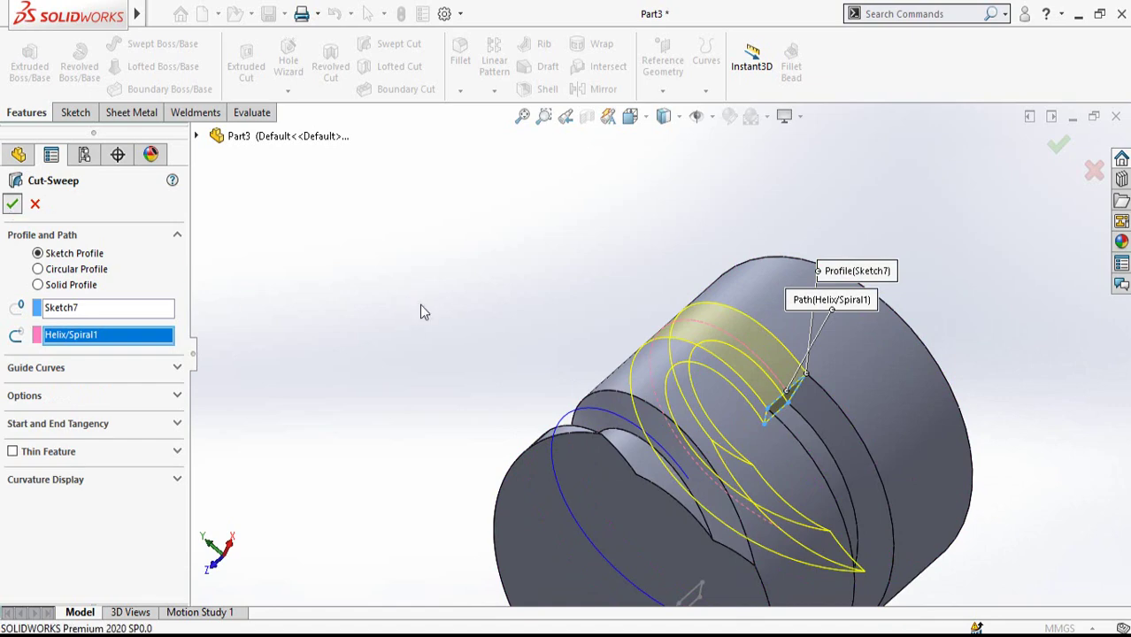
{"action": "scroll", "coordinate": [588, 402], "scroll_direction": "up", "scroll_amount": 3}
{"action": "middle_click_drag", "start_coordinate": [588, 403], "coordinate": [644, 446]}
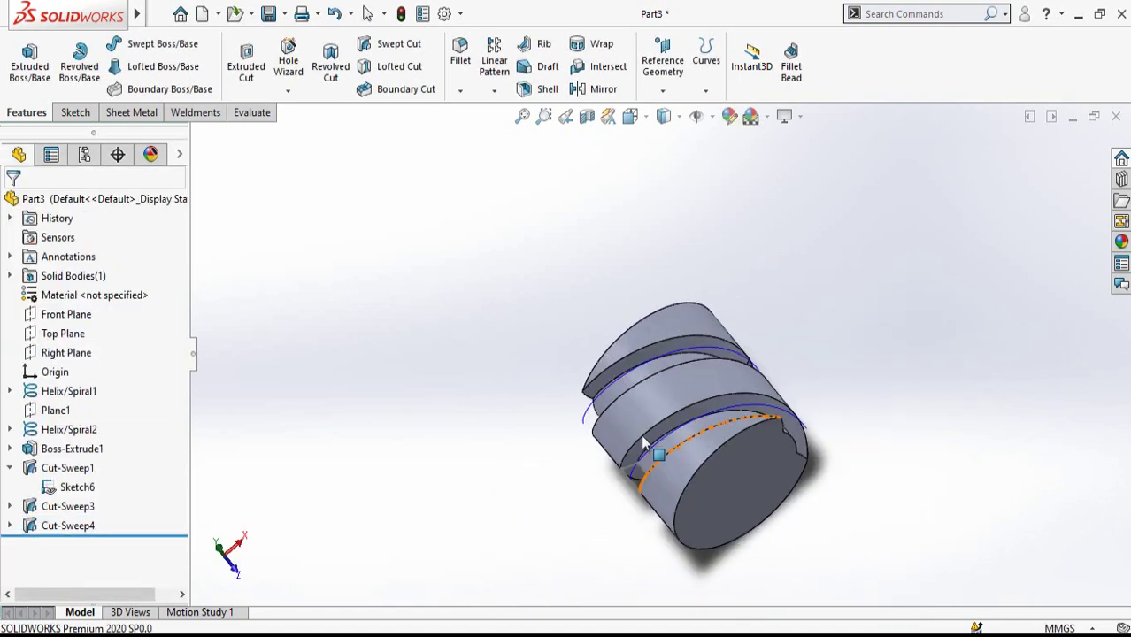
Hide the Helix/Spiral1, Sketch6 and Helix/Spiral2 curves
{"action": "scroll", "coordinate": [584, 422], "scroll_direction": "down", "scroll_amount": 3}
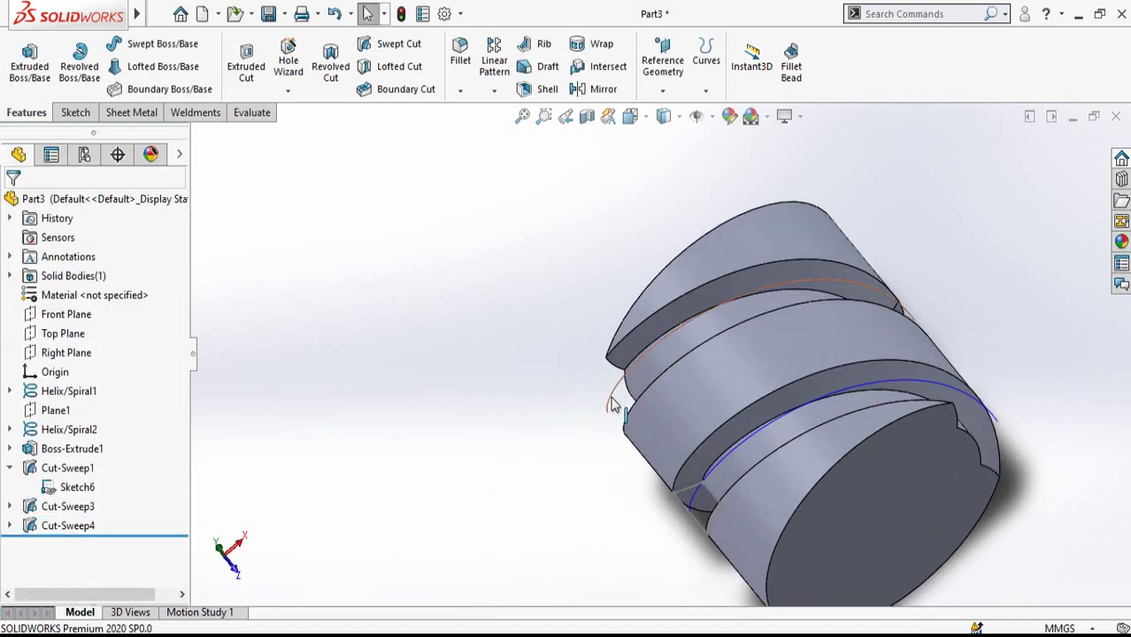
{"action": "left_click", "coordinate": [613, 405]}
{"action": "left_click", "coordinate": [682, 350]}
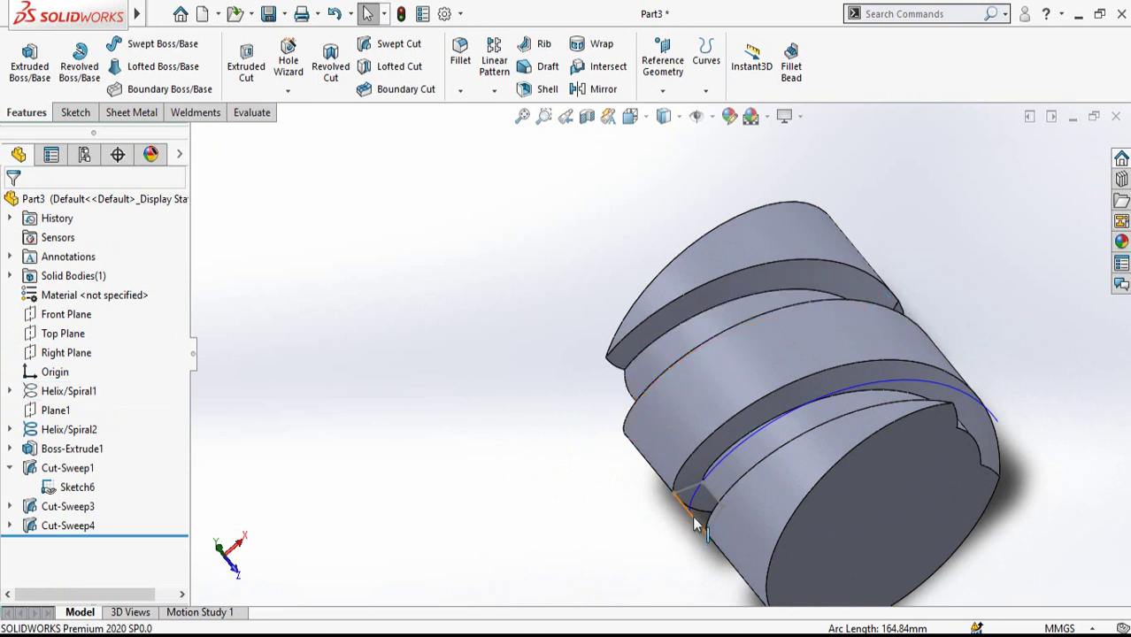
{"action": "left_click", "coordinate": [692, 518]}
{"action": "left_click", "coordinate": [747, 472]}
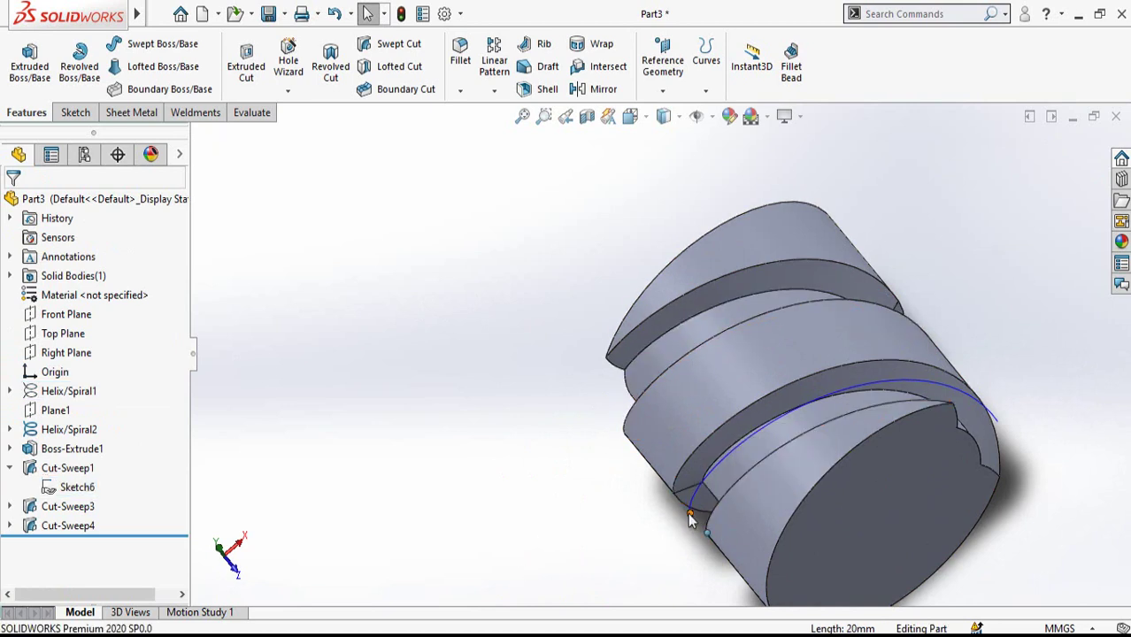
{"action": "left_click", "coordinate": [693, 503]}
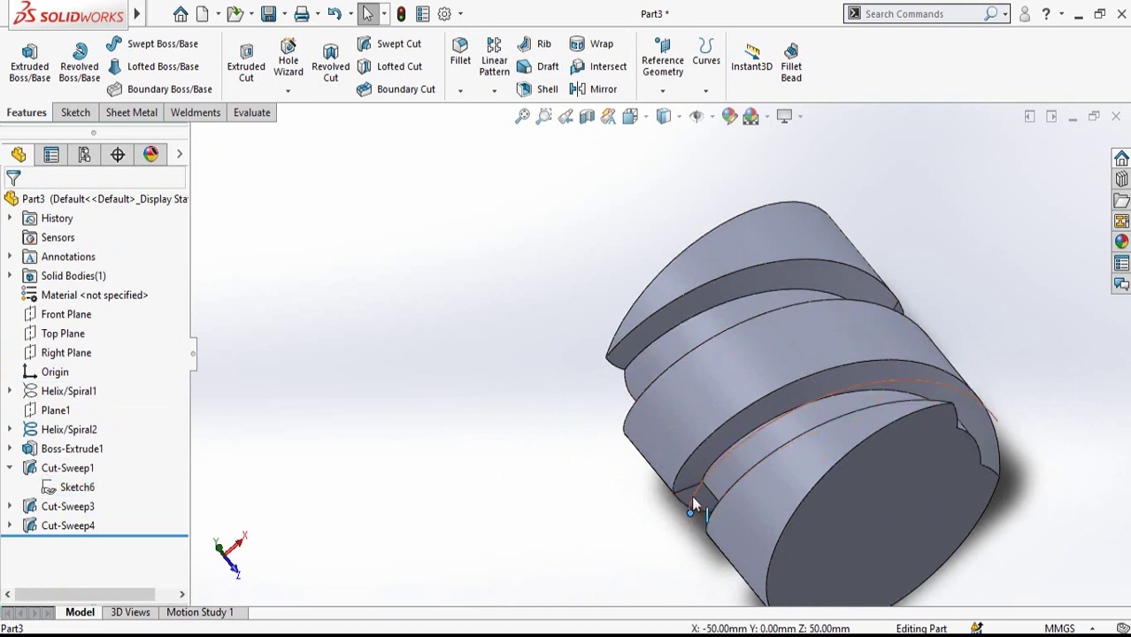
{"action": "left_click", "coordinate": [748, 462]}
{"action": "scroll", "coordinate": [582, 457], "scroll_direction": "up", "scroll_amount": 3}
{"action": "middle_click_drag", "start_coordinate": [578, 441], "coordinate": [553, 322]}
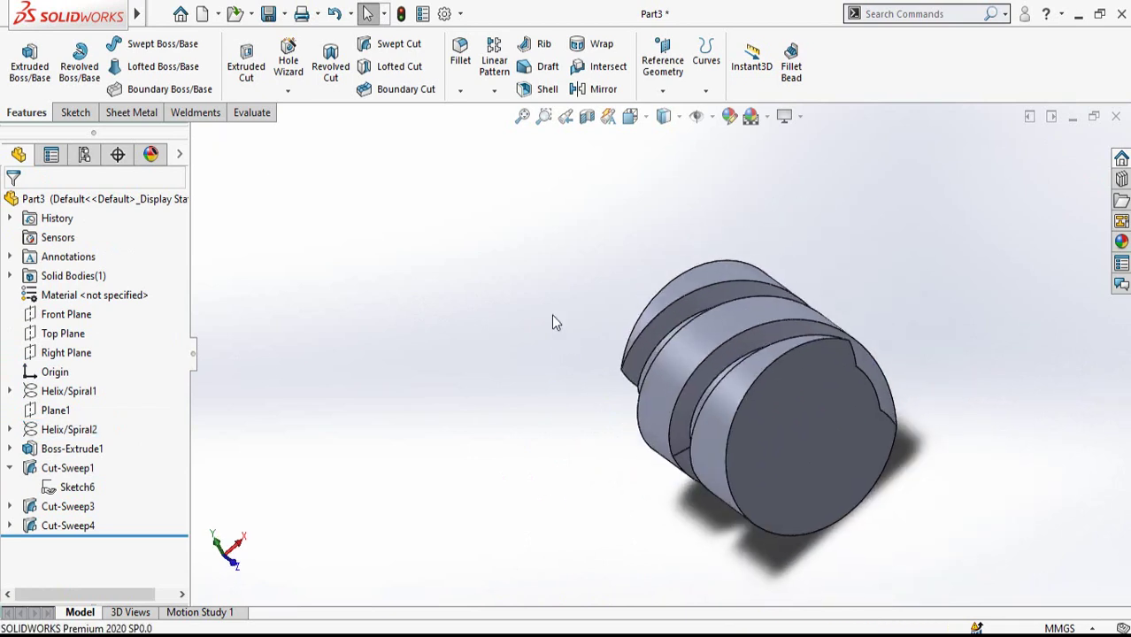
Fillet the helical groove edges with a 5 mm radius
{"action": "left_click", "coordinate": [459, 55]}
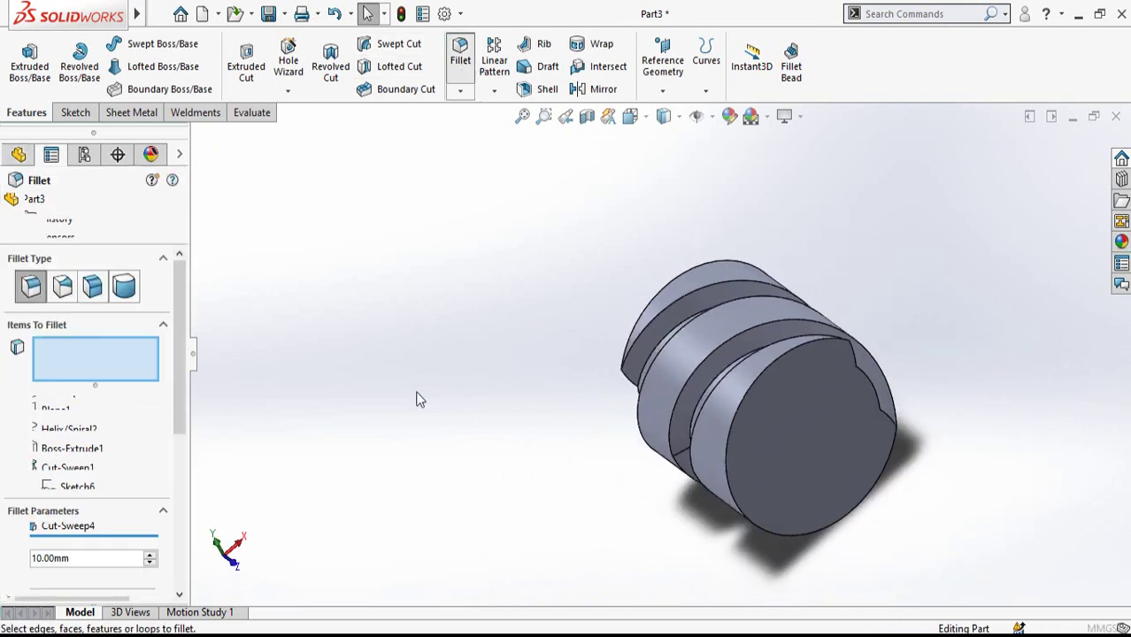
{"action": "middle_click_drag", "start_coordinate": [439, 464], "coordinate": [502, 517]}
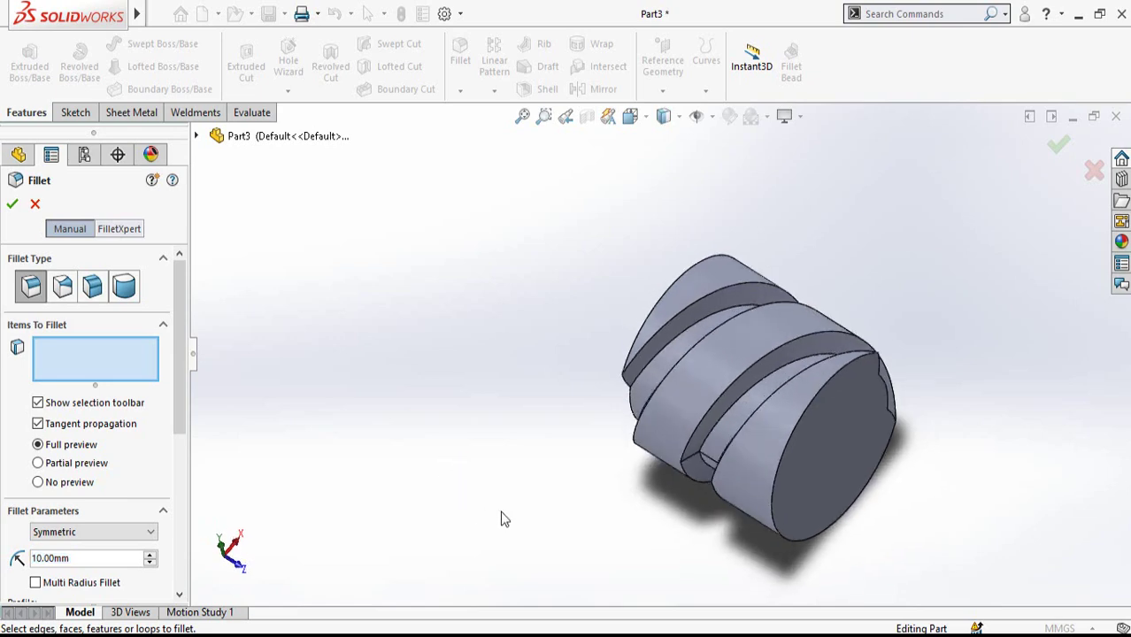
{"action": "scroll", "coordinate": [678, 323], "scroll_direction": "down", "scroll_amount": 3}
{"action": "left_click", "coordinate": [684, 335]}
{"action": "middle_click_drag", "start_coordinate": [683, 335], "coordinate": [789, 305]}
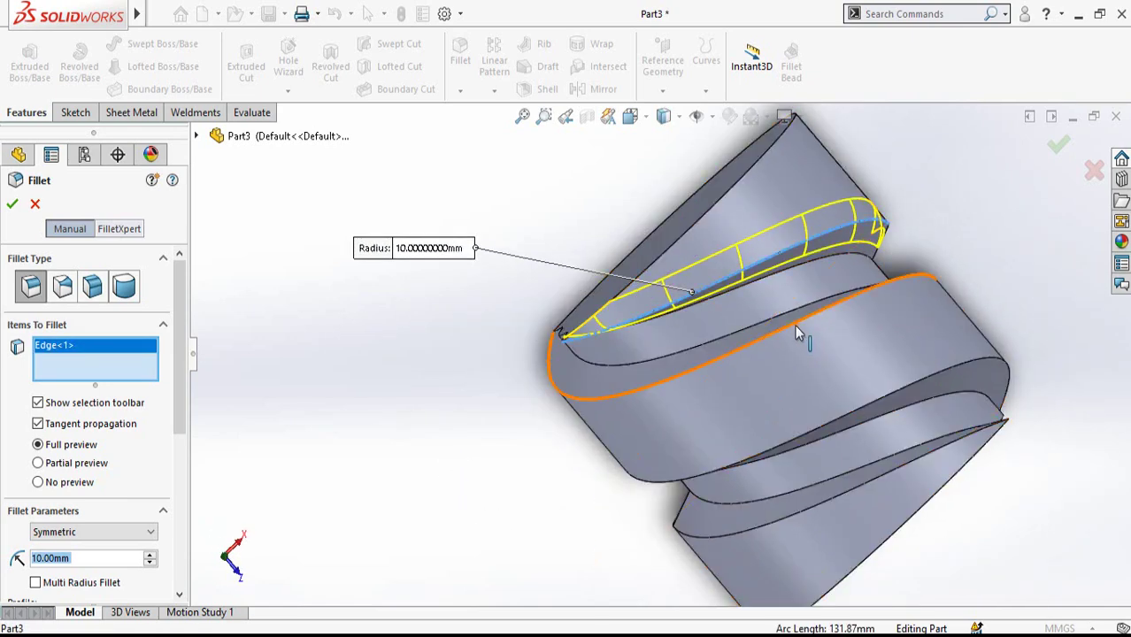
{"action": "left_click", "coordinate": [795, 325]}
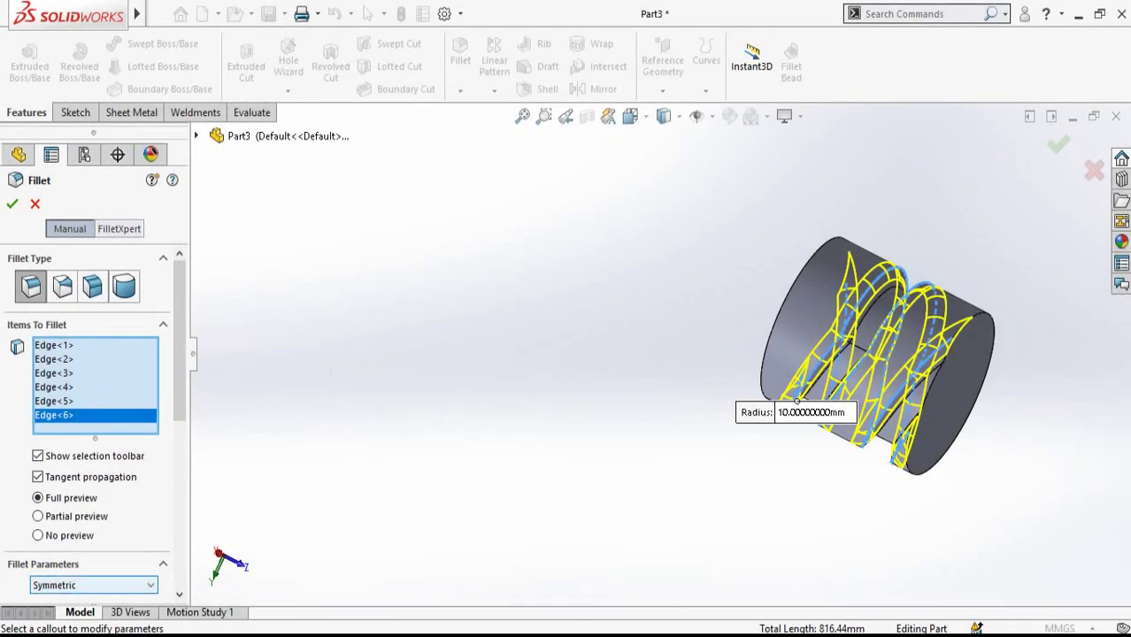
{"action": "scroll", "coordinate": [16, 486], "scroll_direction": "down", "scroll_amount": 3}
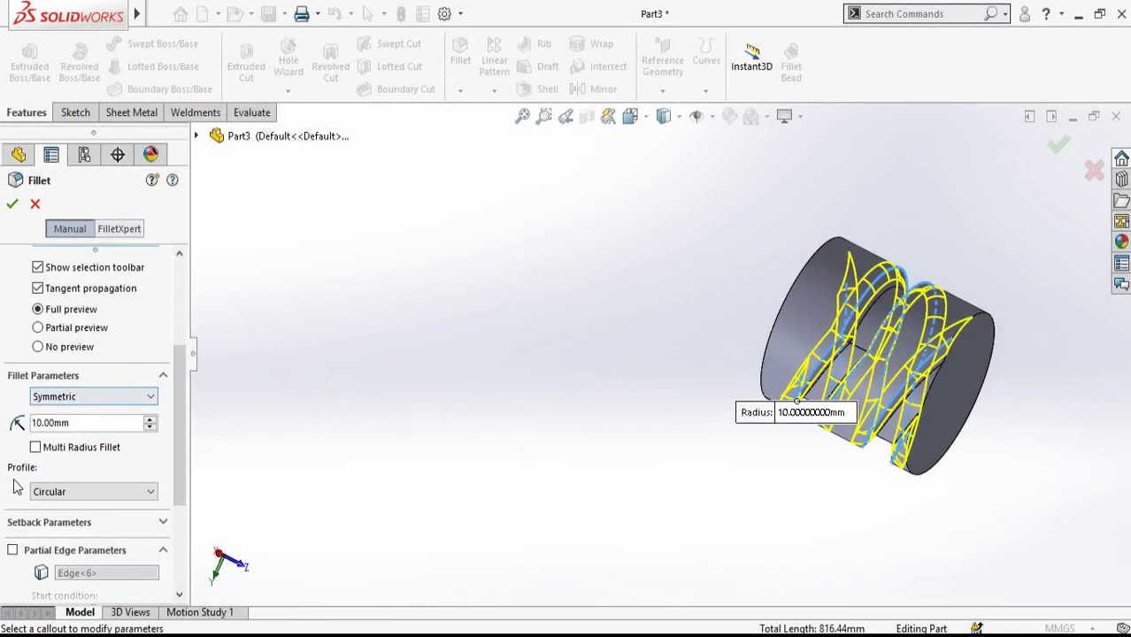
{"action": "left_click", "coordinate": [70, 423]}
{"action": "type", "text": "5"}
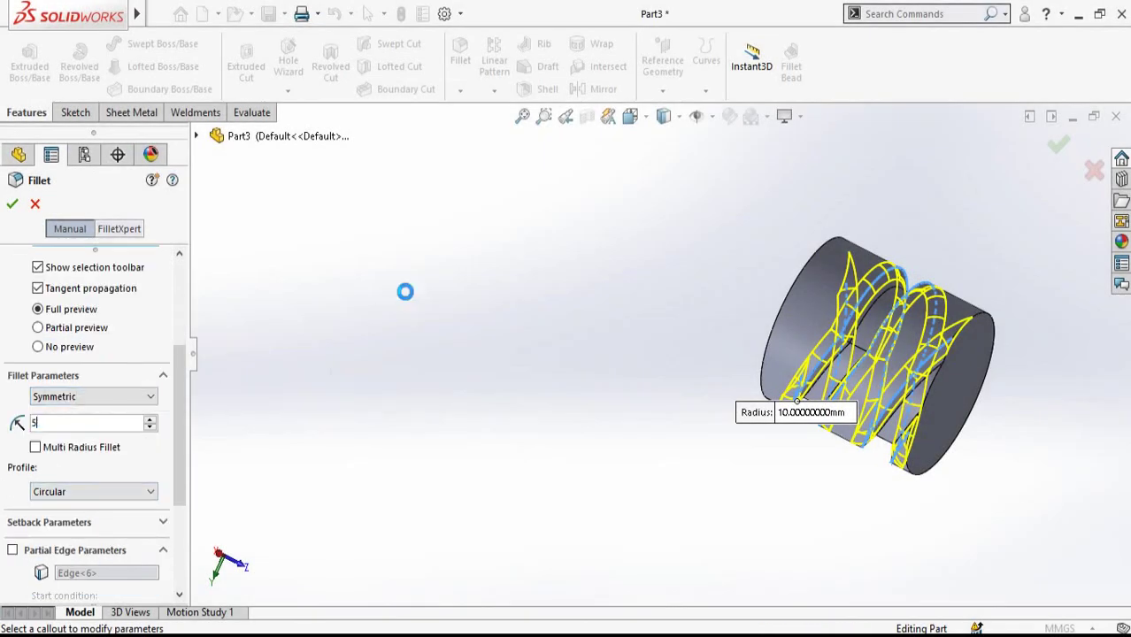
{"action": "key", "text": "Return"}
{"action": "left_click", "coordinate": [11, 205]}
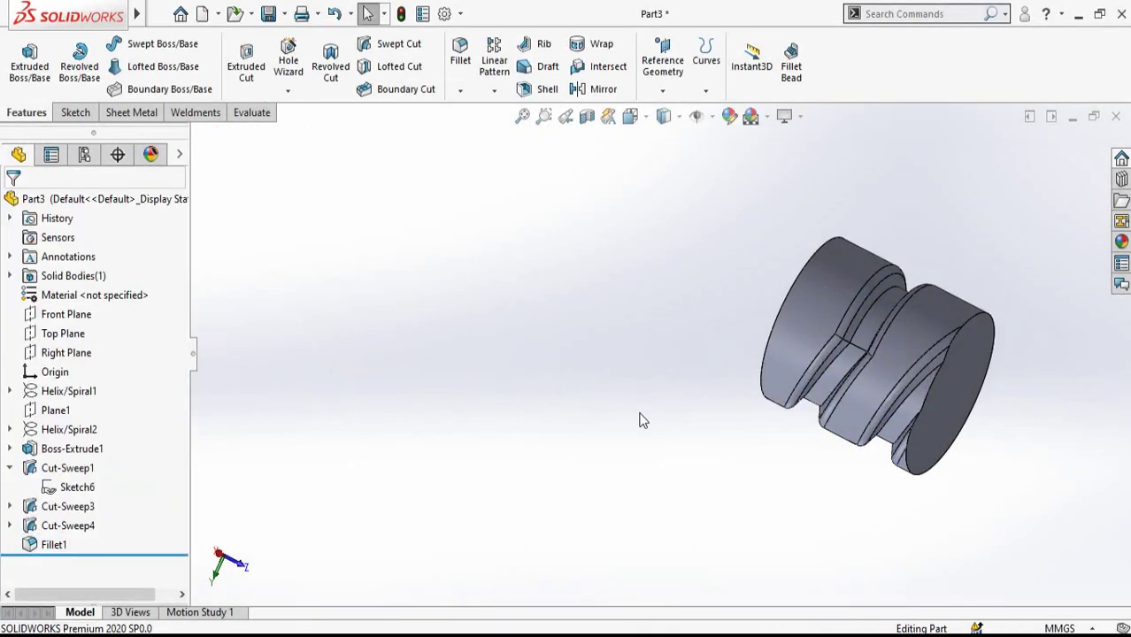
{"action": "scroll", "coordinate": [880, 350], "scroll_direction": "down", "scroll_amount": 5}
Add Fillet2 with a 1 mm radius to both circular end edges of the cylinder
{"action": "middle_click_drag", "start_coordinate": [880, 349], "coordinate": [739, 528]}
{"action": "scroll", "coordinate": [740, 527], "scroll_direction": "up", "scroll_amount": 5}
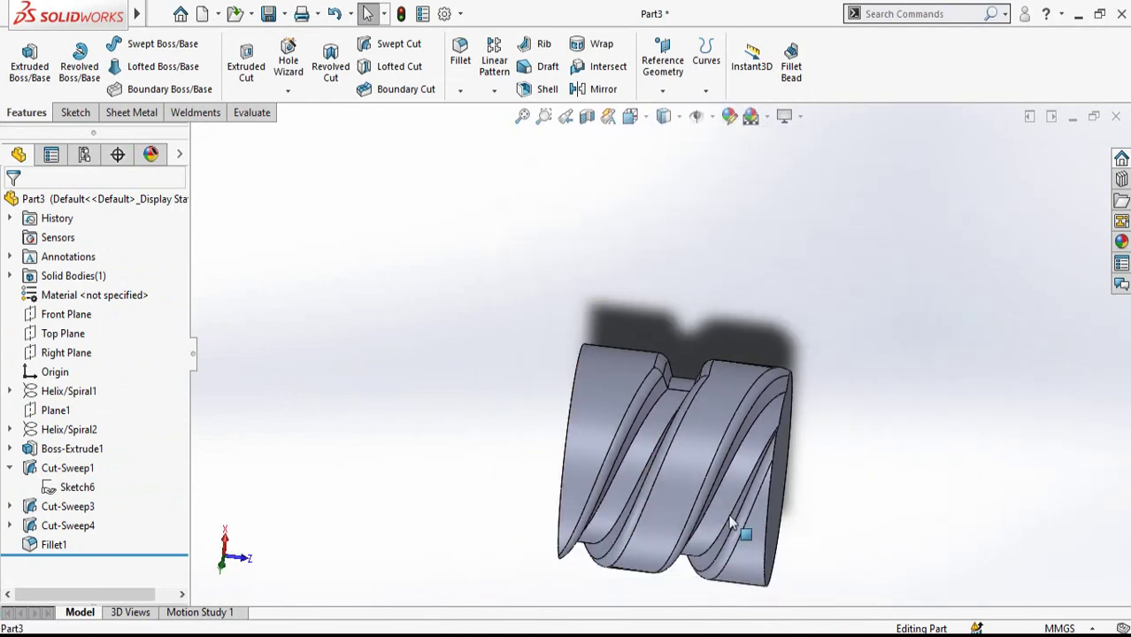
{"action": "left_click", "coordinate": [460, 55]}
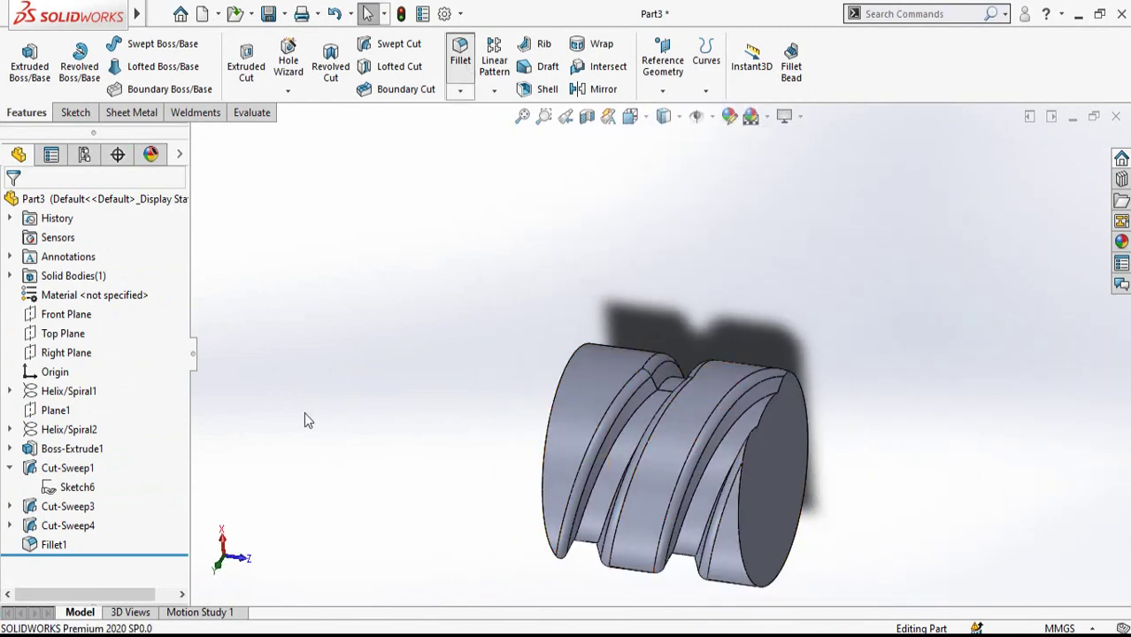
{"action": "type", "text": "1"}
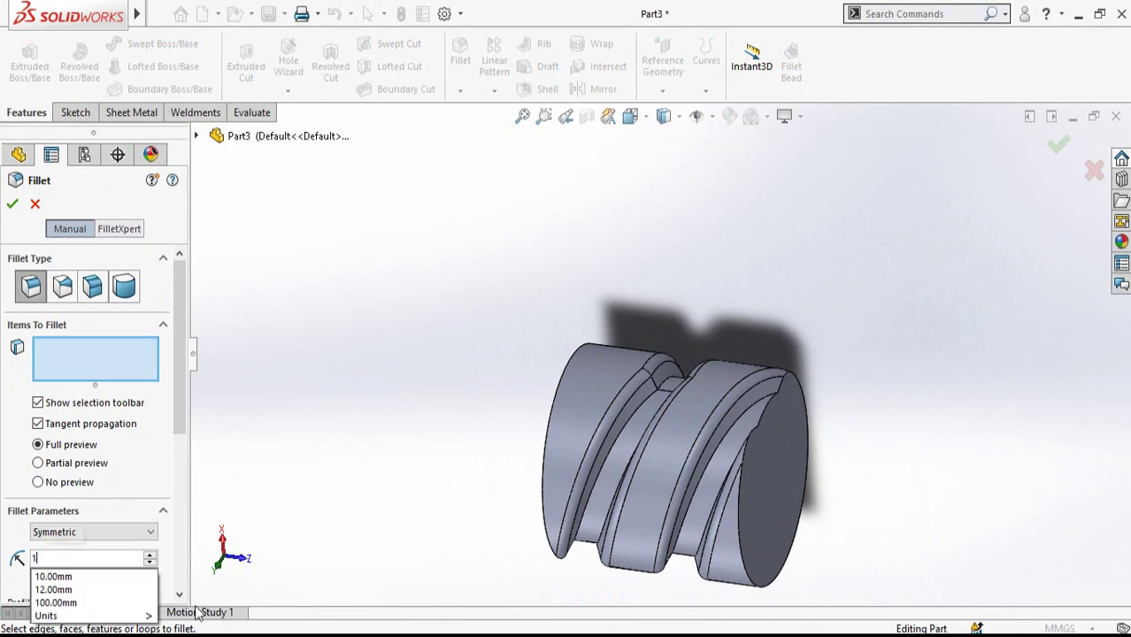
{"action": "key", "text": "Return"}
{"action": "left_click", "coordinate": [556, 396]}
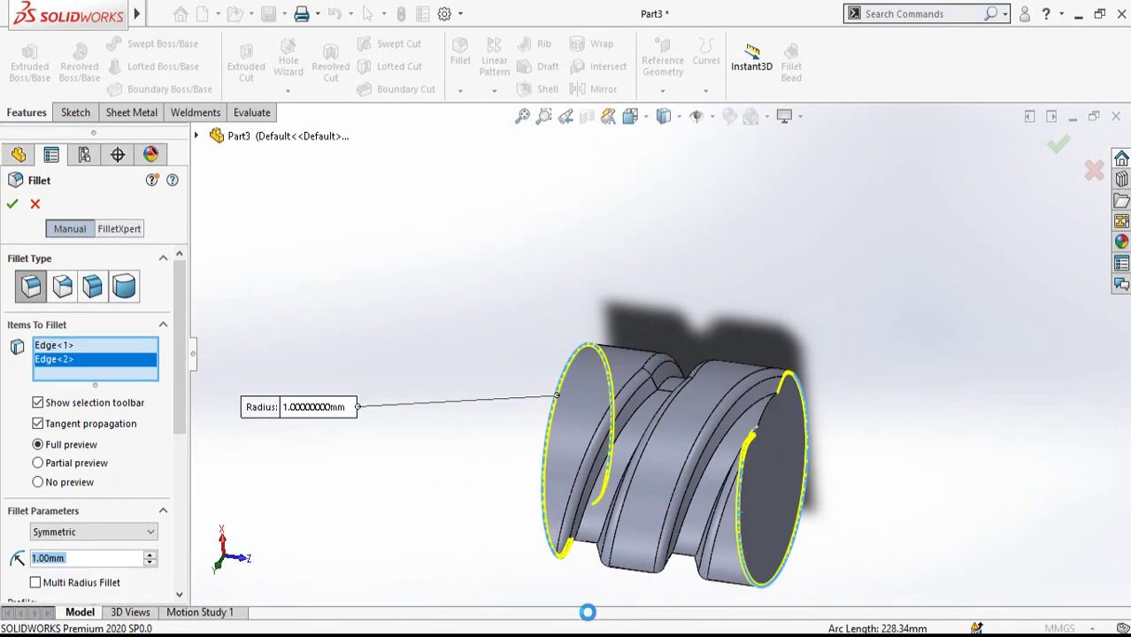
{"action": "left_click", "coordinate": [11, 205]}
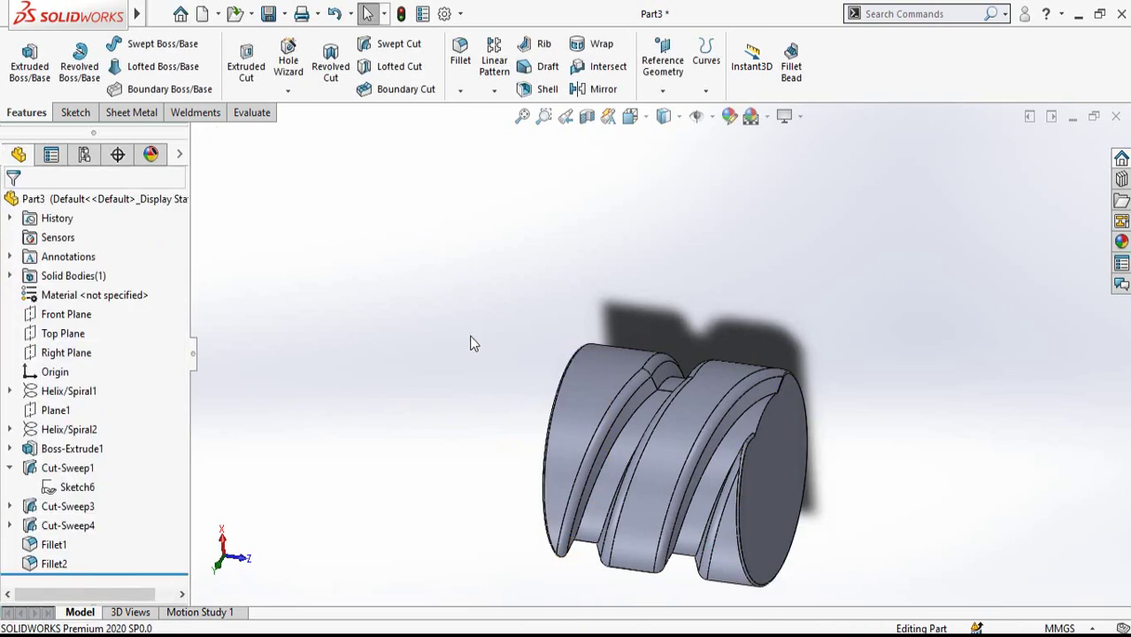
{"action": "mouse_move", "coordinate": [471, 341]}
{"action": "middle_mouse_down"}
{"action": "mouse_move", "coordinate": [524, 396]}
{"action": "mouse_move", "coordinate": [557, 390]}
{"action": "mouse_move", "coordinate": [550, 421]}
{"action": "middle_mouse_up"}
Sketch a Ø15 mm circle at the origin on the worm's end face
{"action": "left_click", "coordinate": [673, 442]}
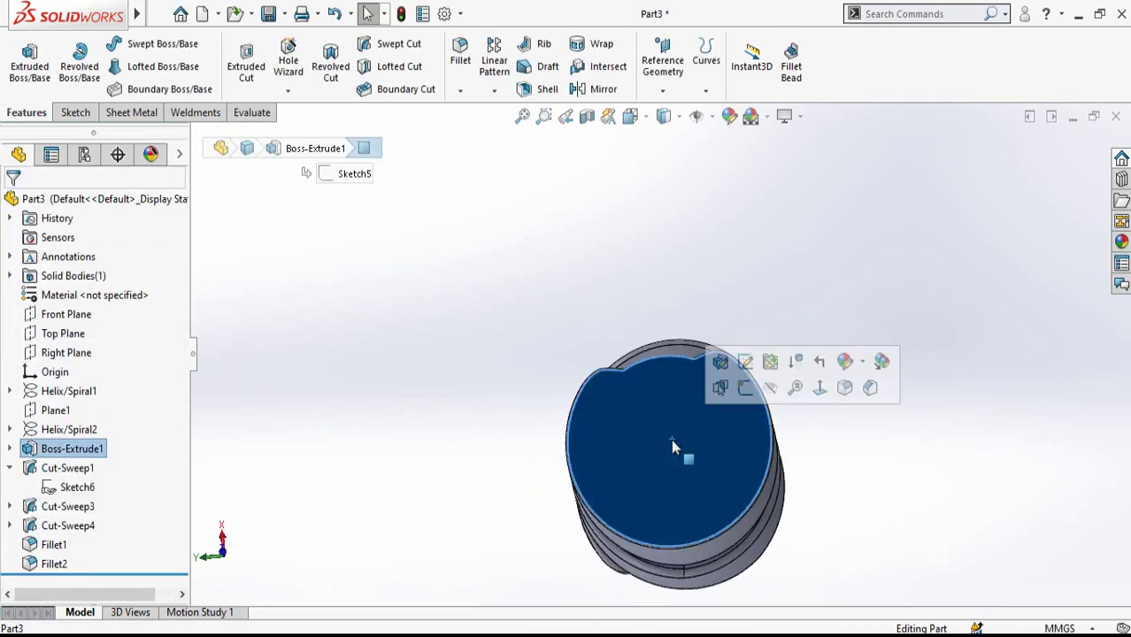
{"action": "left_click", "coordinate": [752, 389]}
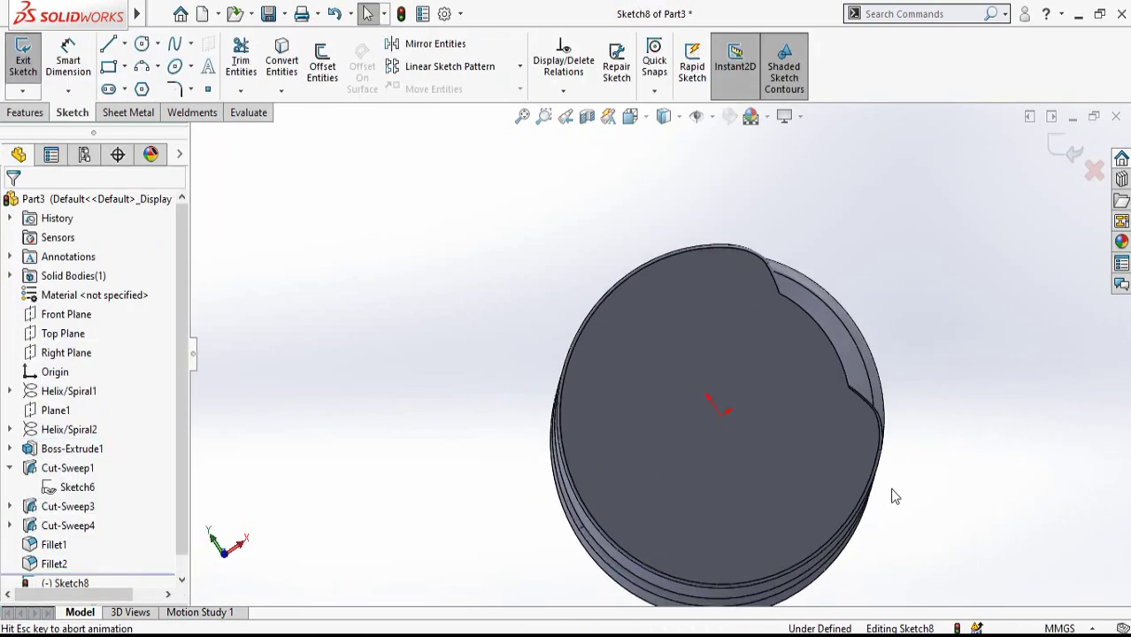
{"action": "key", "text": "c"}
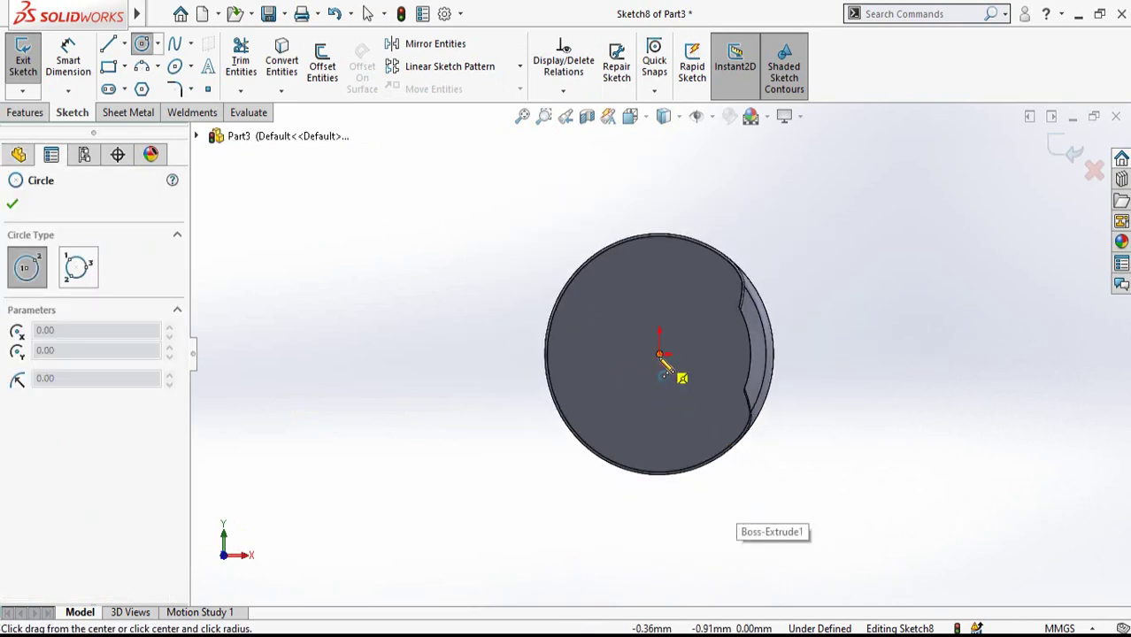
{"action": "left_click", "coordinate": [659, 354]}
{"action": "left_click", "coordinate": [673, 386]}
{"action": "key", "text": "Escape"}
{"action": "key", "text": "d"}
{"action": "left_click", "coordinate": [638, 385]}
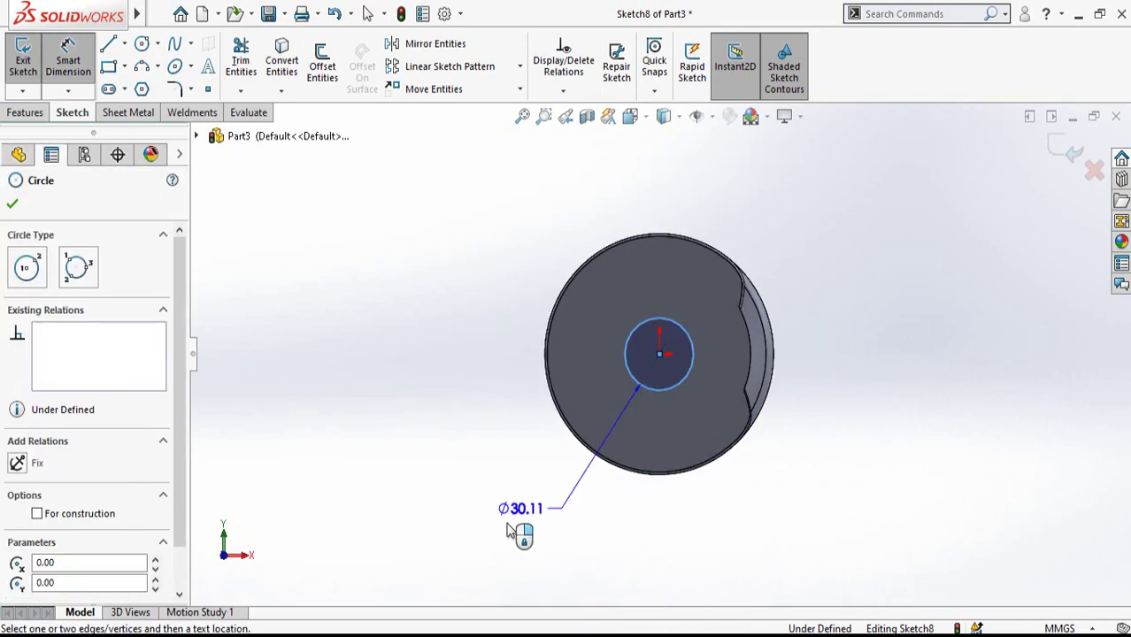
{"action": "left_click", "coordinate": [508, 531]}
{"action": "type", "text": "15"}
{"action": "key", "text": "Return"}
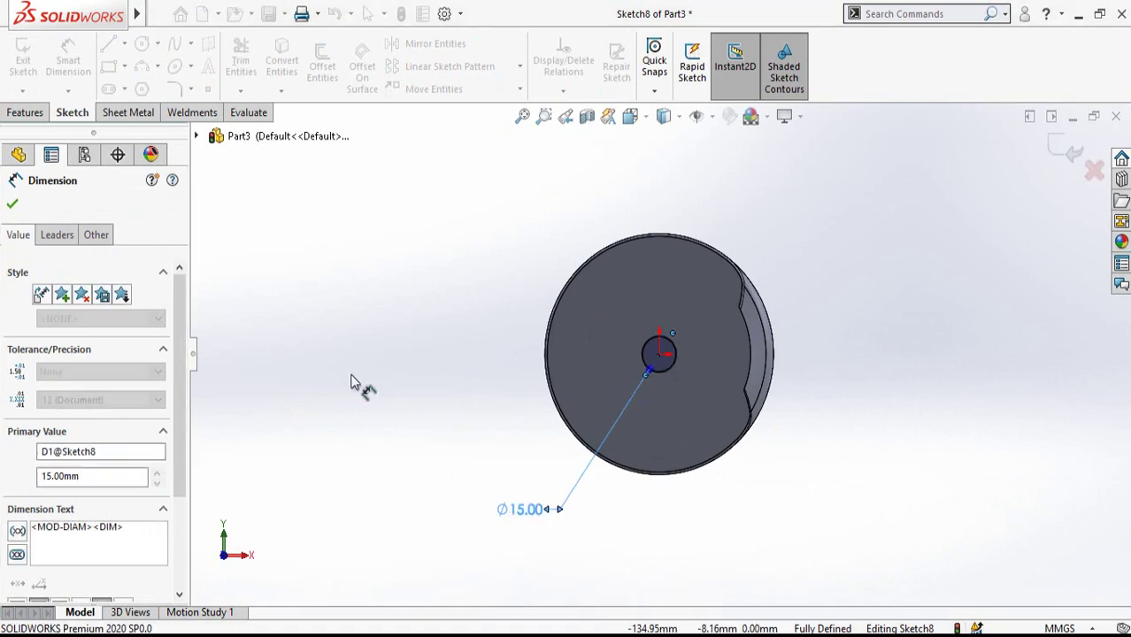
{"action": "key", "text": "Escape"}
Extrude-cut the circle 126 mm through the worm, then save the part with Ctrl+S
{"action": "left_click", "coordinate": [25, 113]}
{"action": "left_click", "coordinate": [246, 67]}
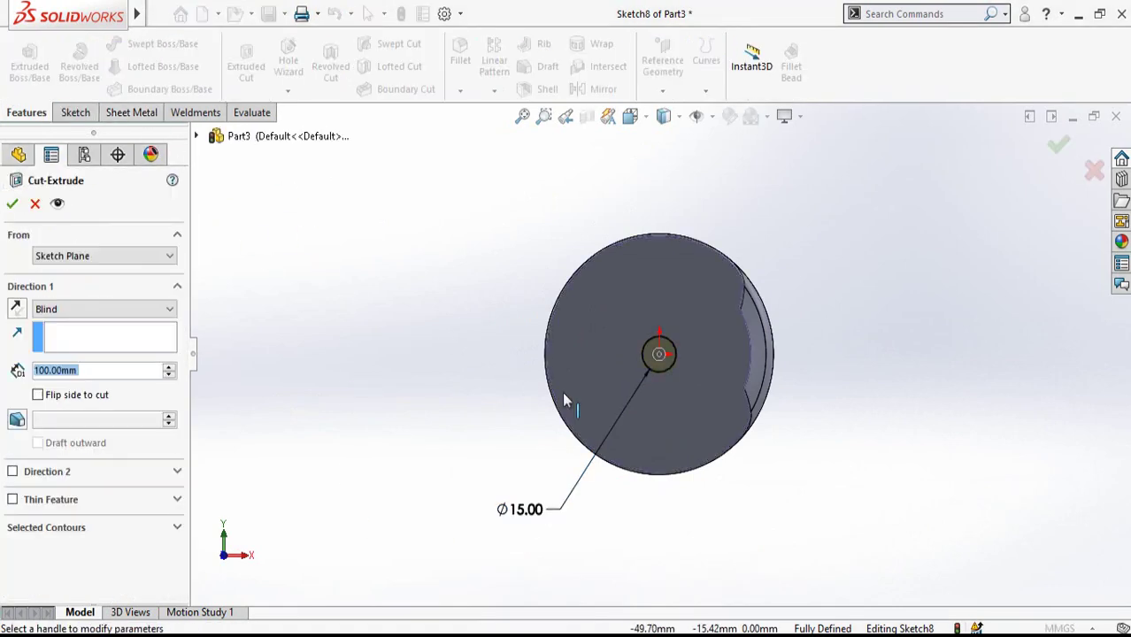
{"action": "left_click_drag", "start_coordinate": [468, 348], "coordinate": [372, 353]}
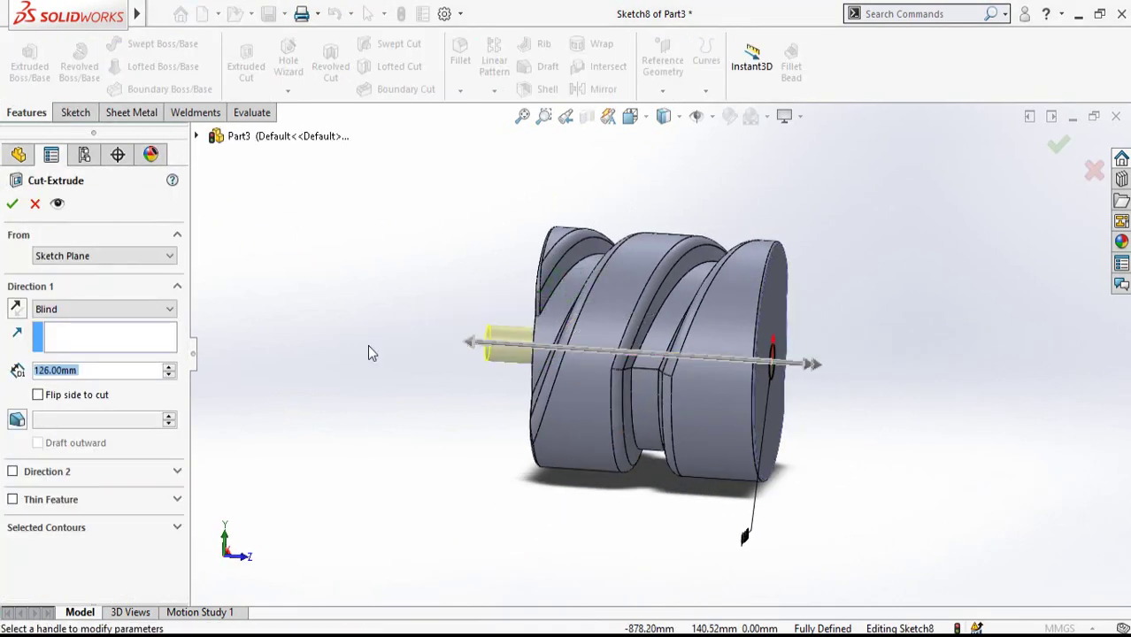
{"action": "left_click", "coordinate": [12, 204]}
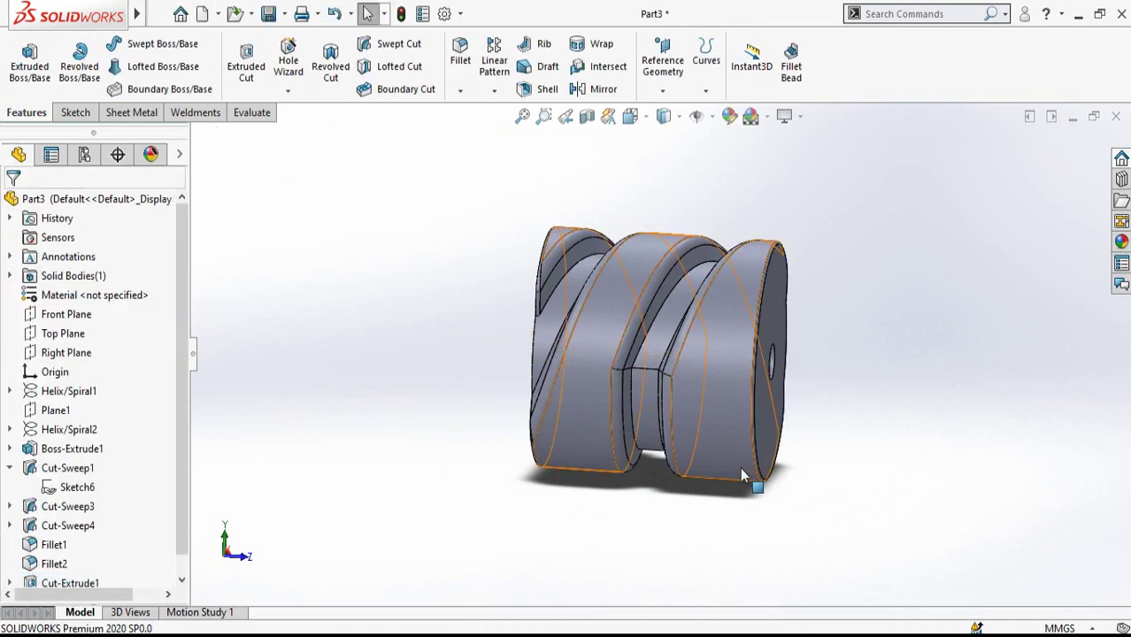
{"action": "middle_click_drag", "start_coordinate": [740, 467], "coordinate": [782, 479]}
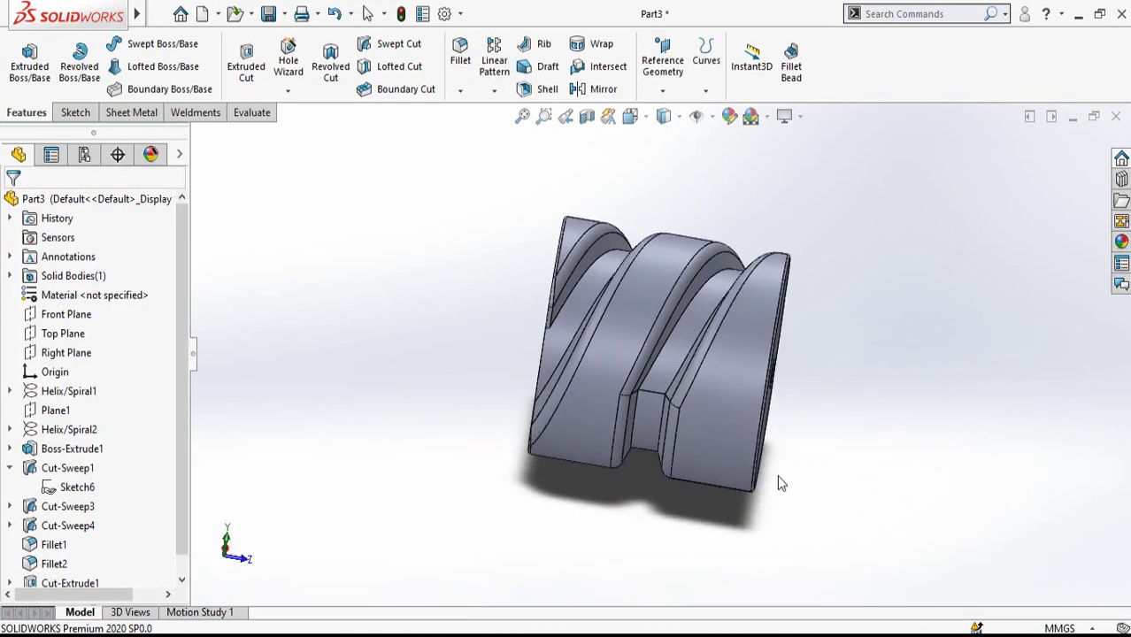
{"action": "middle_click_drag", "start_coordinate": [646, 265], "coordinate": [639, 408]}
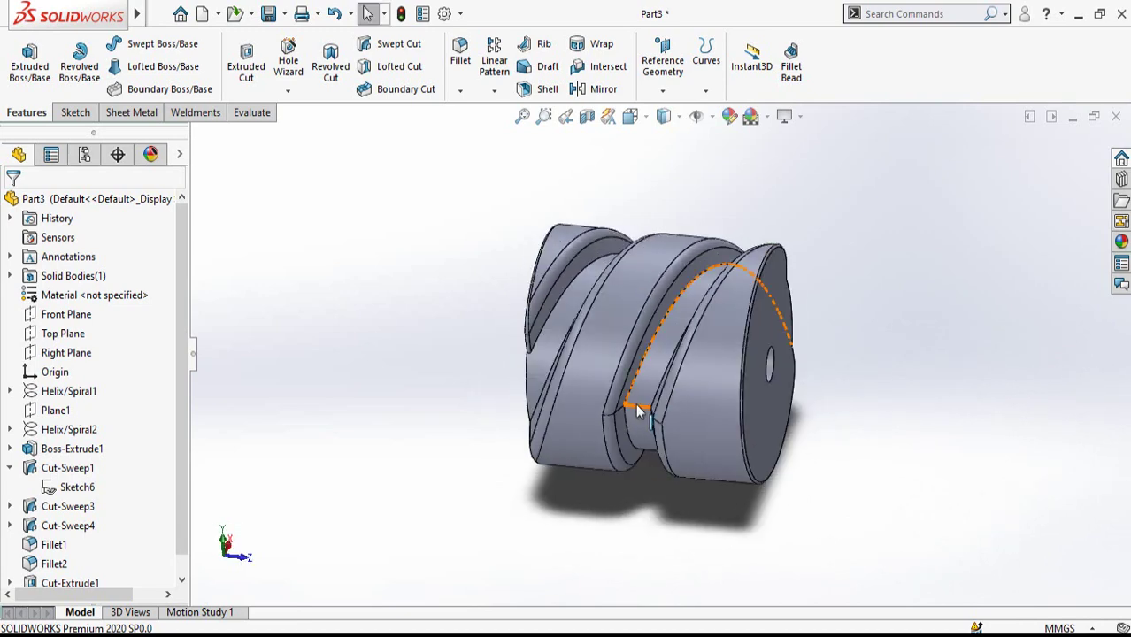
{"action": "middle_click_drag", "start_coordinate": [576, 369], "coordinate": [599, 430]}
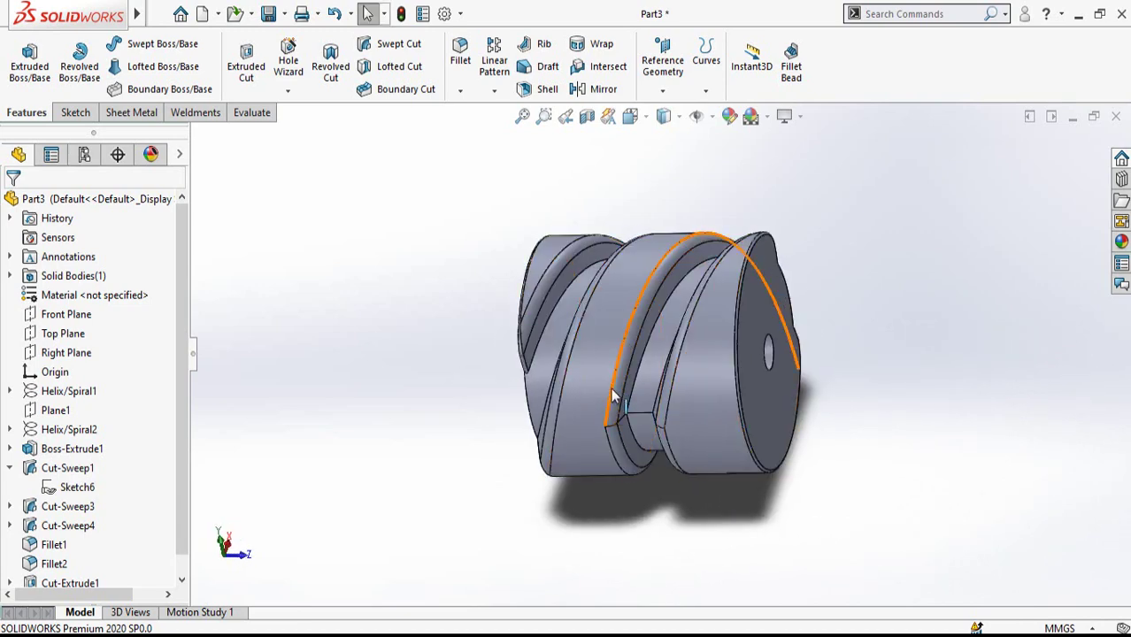
{"action": "key", "text": "ctrl+s"}
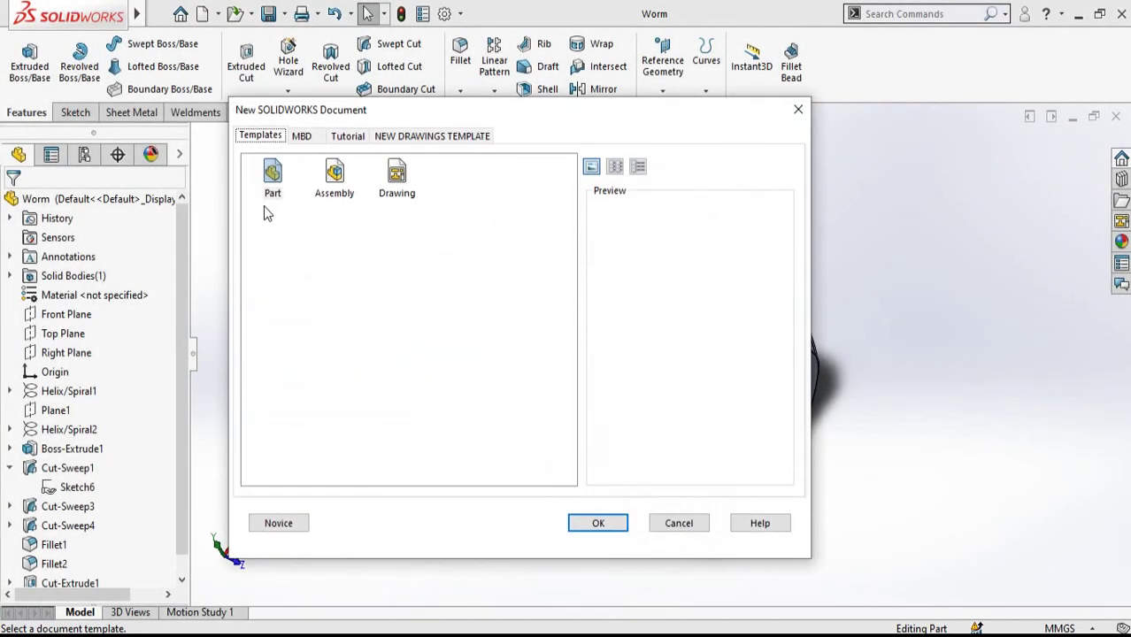
Create a new part and draw two concentric circles at the origin on the Front Plane
{"action": "double_click", "coordinate": [272, 184]}
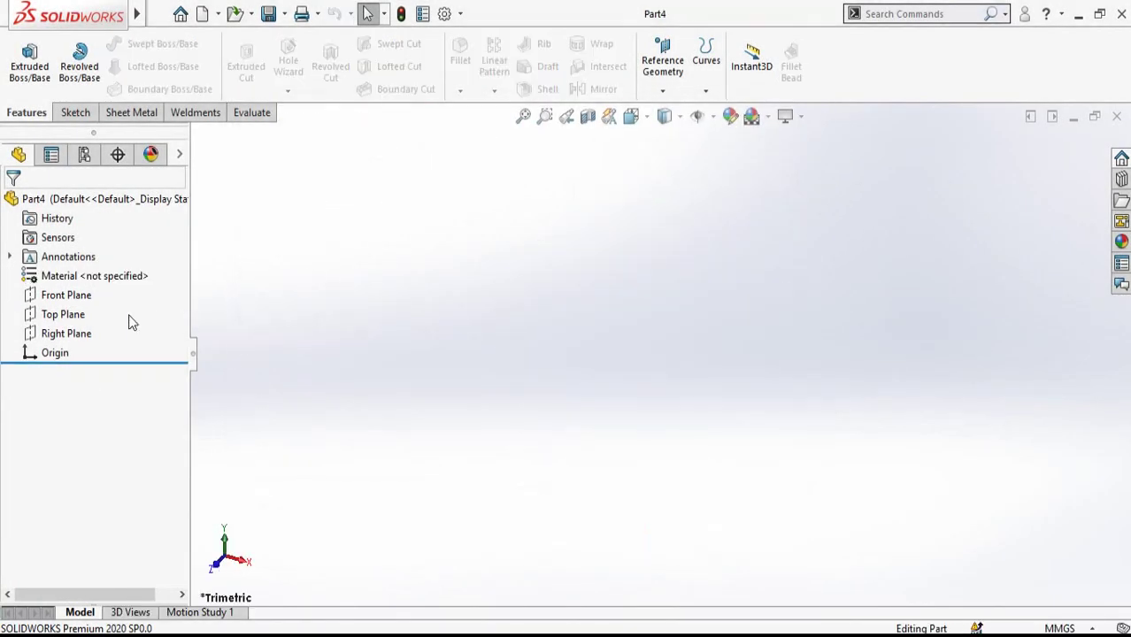
{"action": "left_click", "coordinate": [65, 297]}
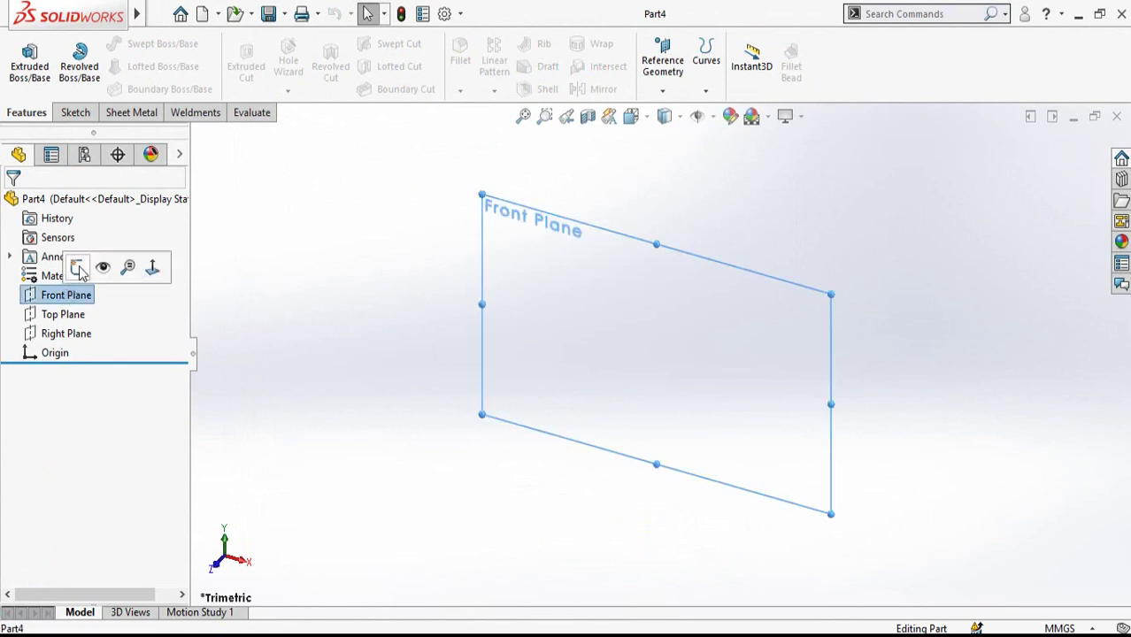
{"action": "left_click", "coordinate": [77, 264]}
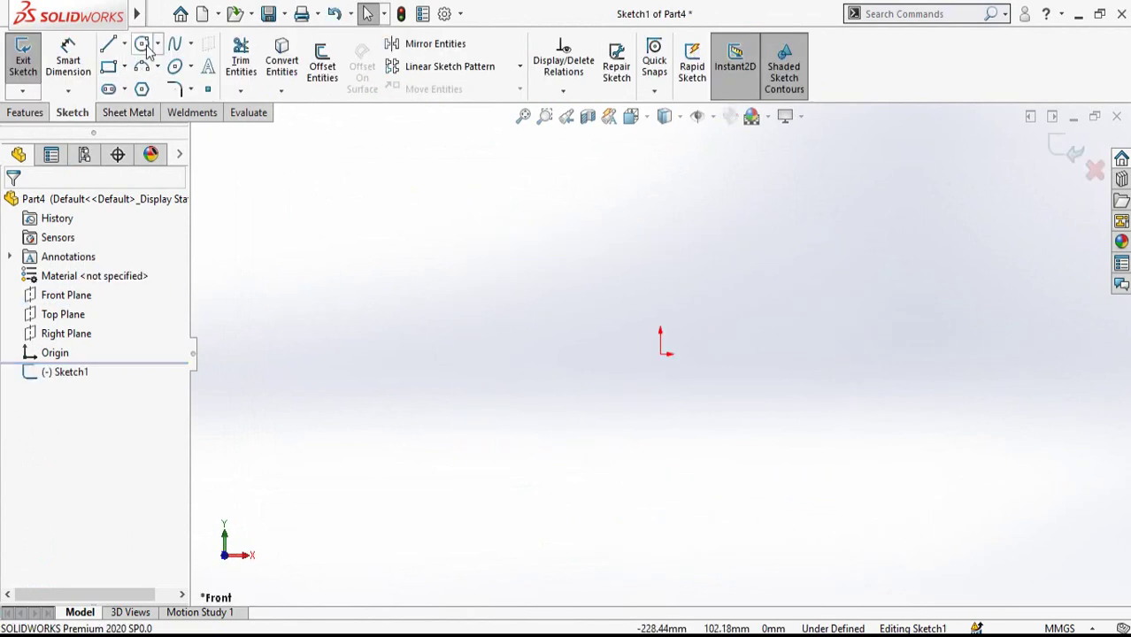
{"action": "left_click", "coordinate": [141, 43]}
{"action": "left_click", "coordinate": [662, 354]}
{"action": "left_click", "coordinate": [754, 478]}
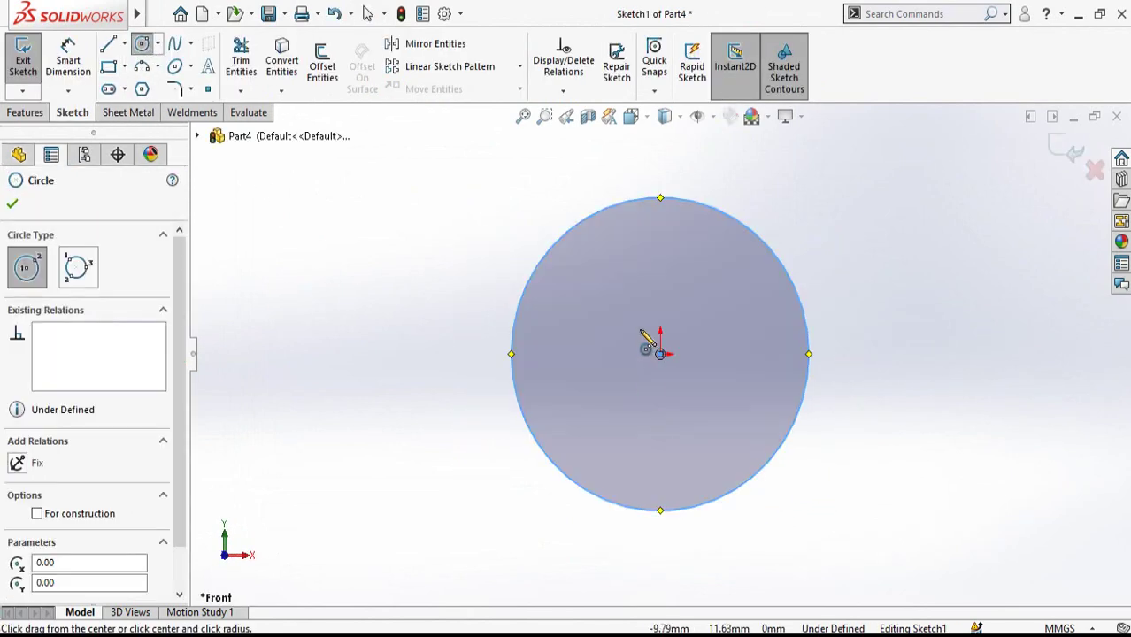
{"action": "left_click", "coordinate": [660, 354]}
{"action": "left_click", "coordinate": [673, 387]}
{"action": "key", "text": "z"}
Dimension the large circle to Ø200 mm and the small circle to Ø15 mm
{"action": "right_click_drag", "start_coordinate": [644, 456], "coordinate": [593, 421]}
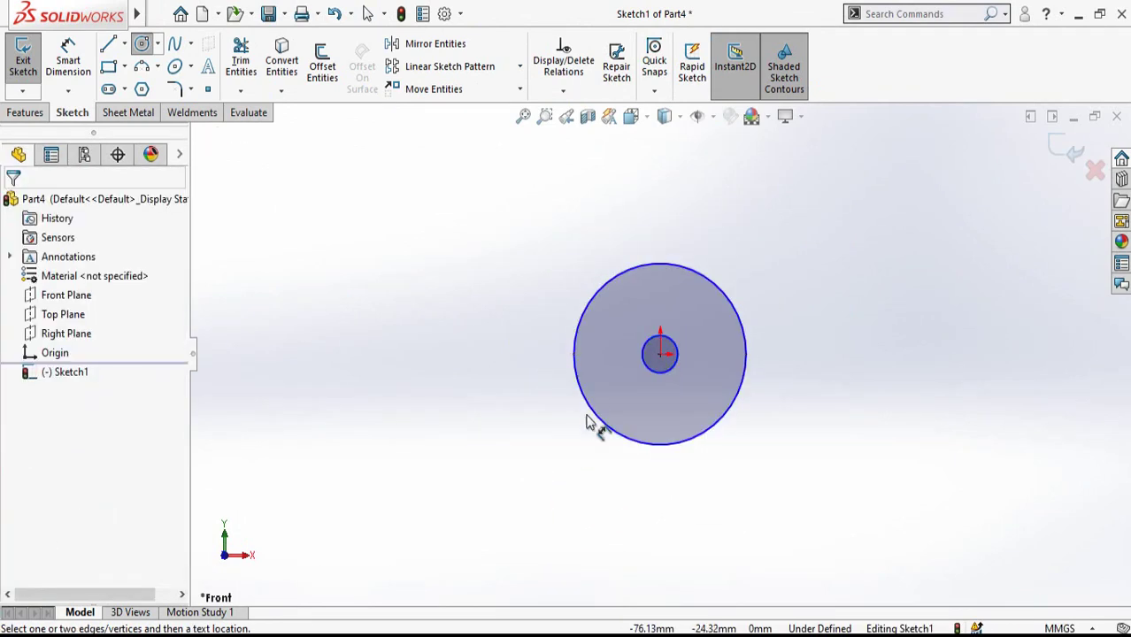
{"action": "left_click", "coordinate": [619, 434]}
{"action": "left_click", "coordinate": [498, 544]}
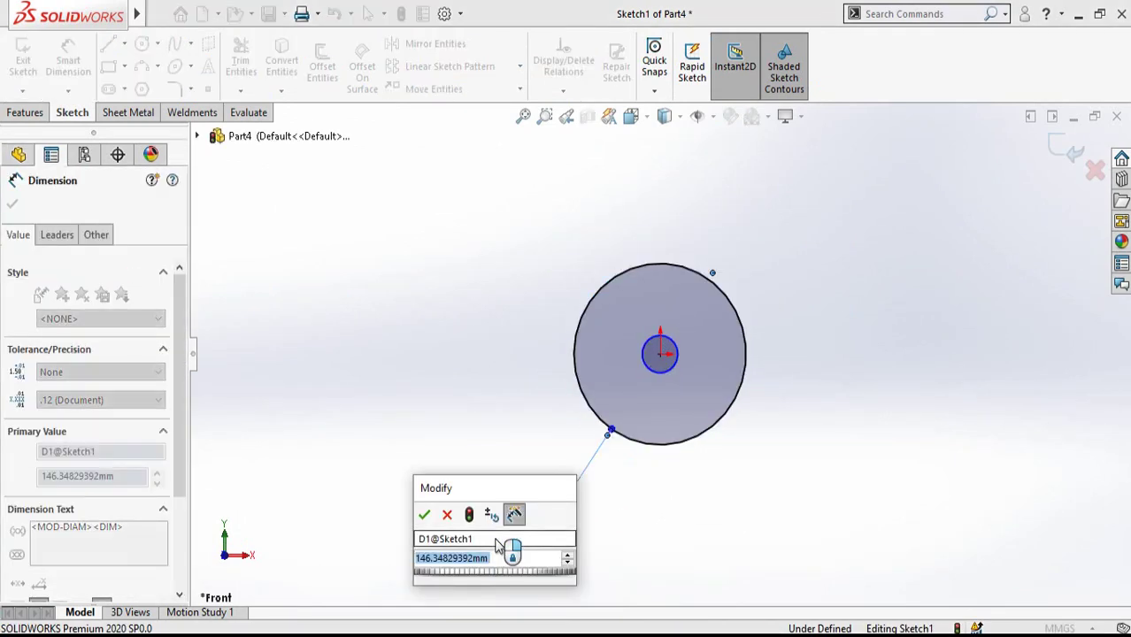
{"action": "type", "text": "200"}
{"action": "key", "text": "Return"}
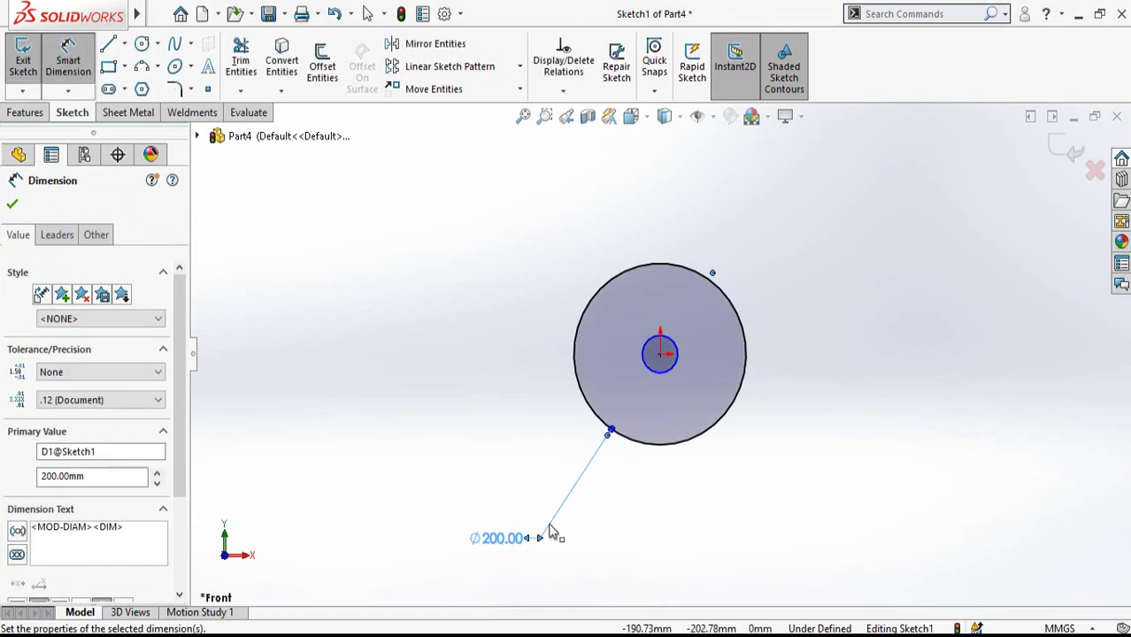
{"action": "left_click", "coordinate": [657, 372]}
{"action": "left_click", "coordinate": [769, 476]}
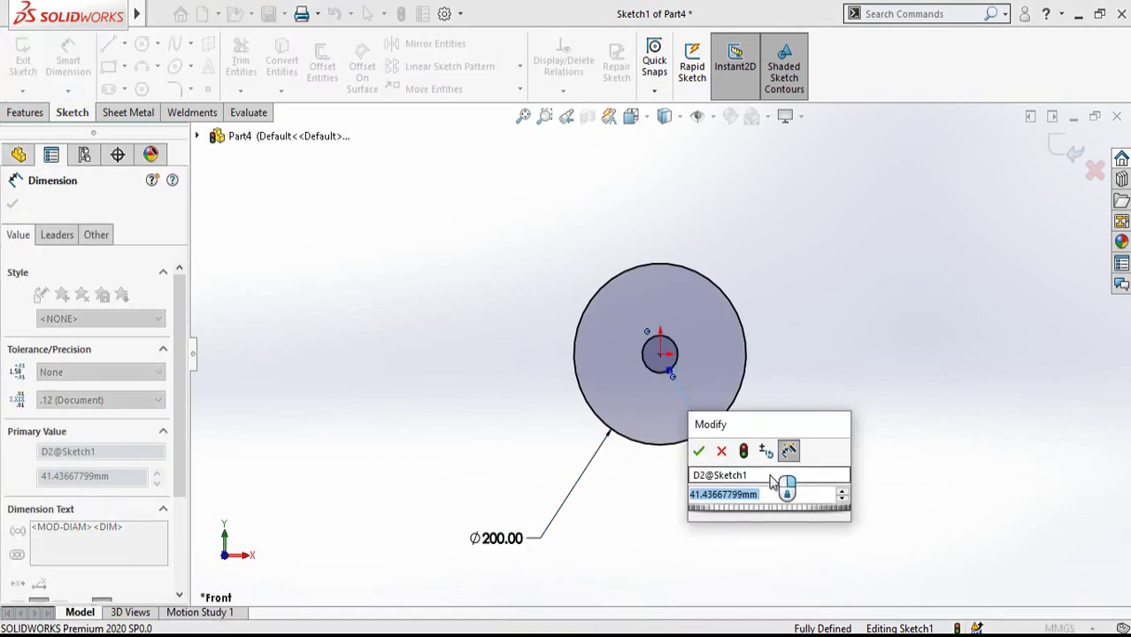
{"action": "type", "text": "15"}
{"action": "key", "text": "Return"}
{"action": "key", "text": "Escape"}
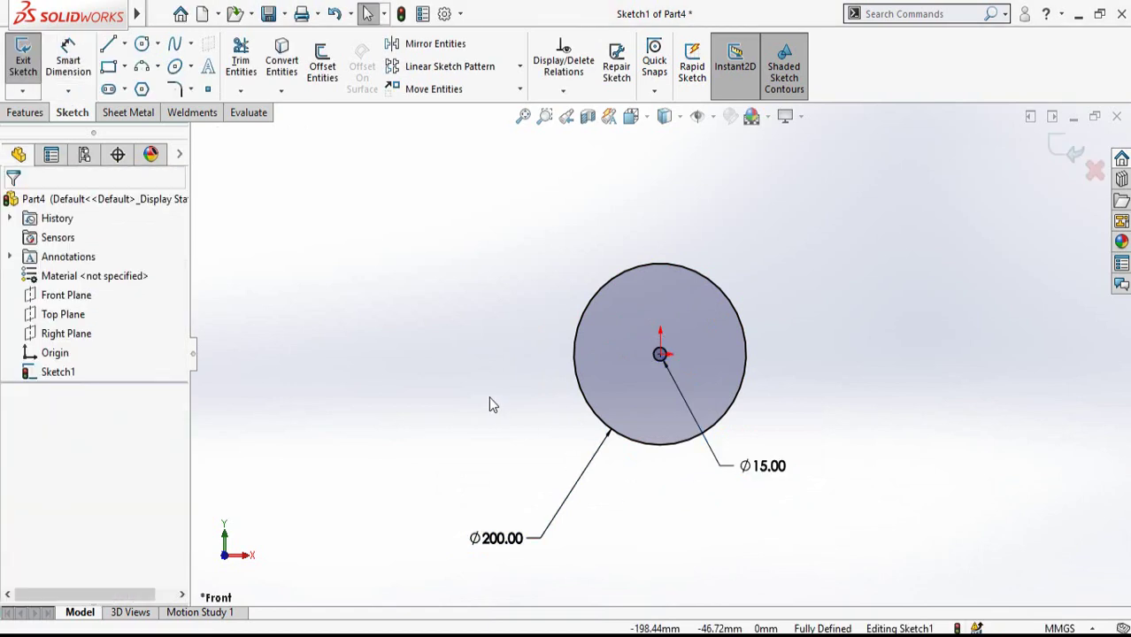
{"action": "left_click", "coordinate": [25, 113]}
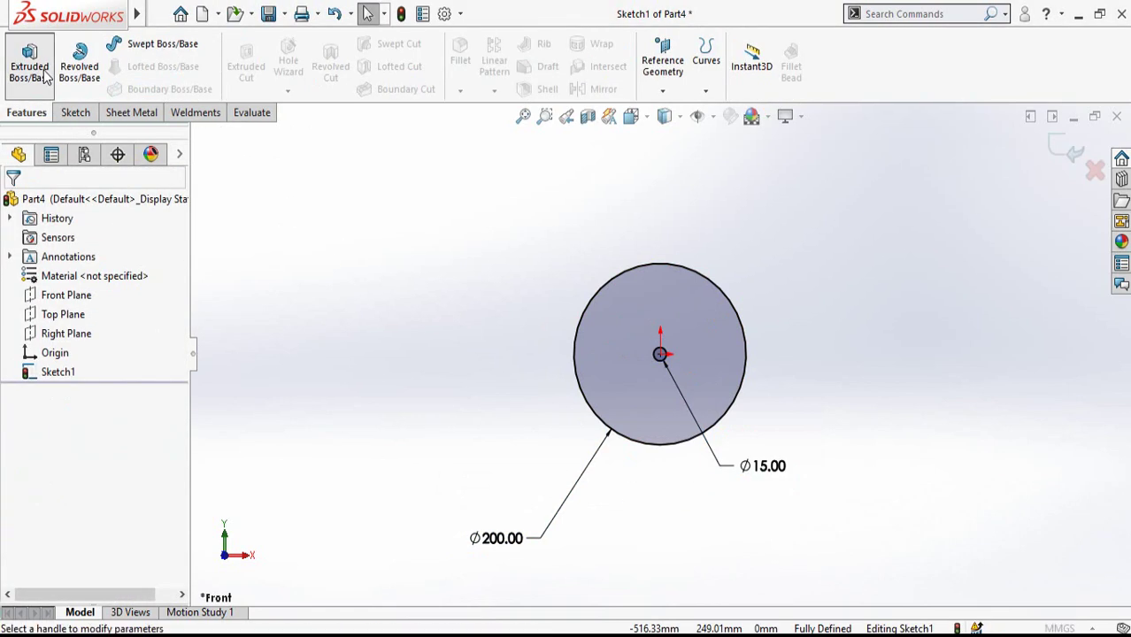
Extrude the sketch Mid Plane to 20 mm, creating Boss-Extrude1
{"action": "left_click", "coordinate": [31, 66]}
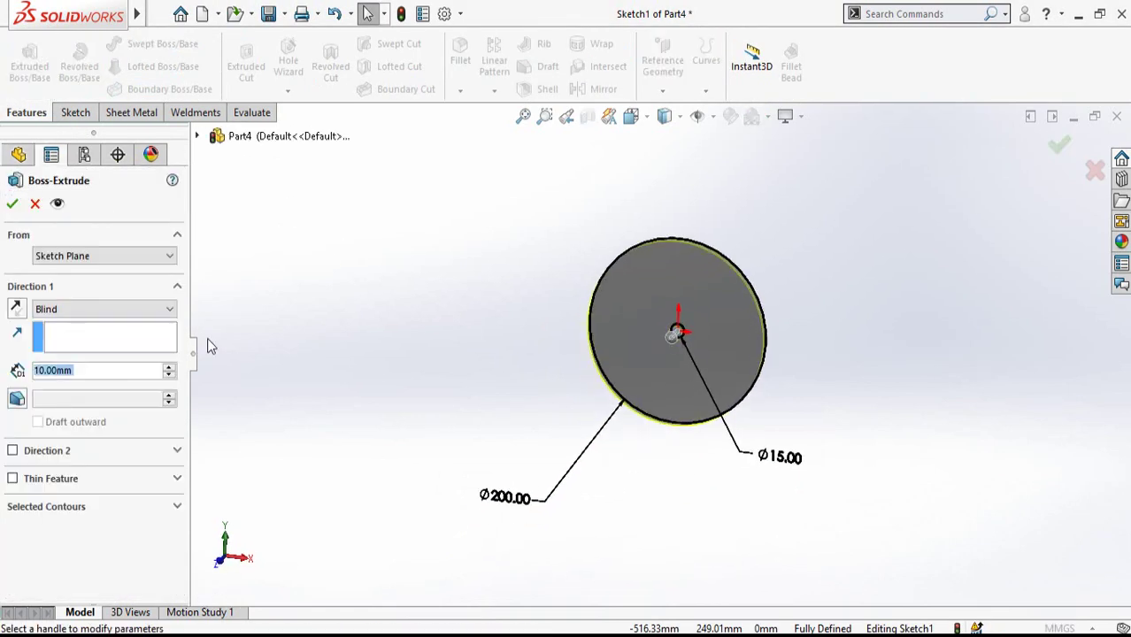
{"action": "left_click", "coordinate": [168, 309]}
{"action": "left_click", "coordinate": [58, 382]}
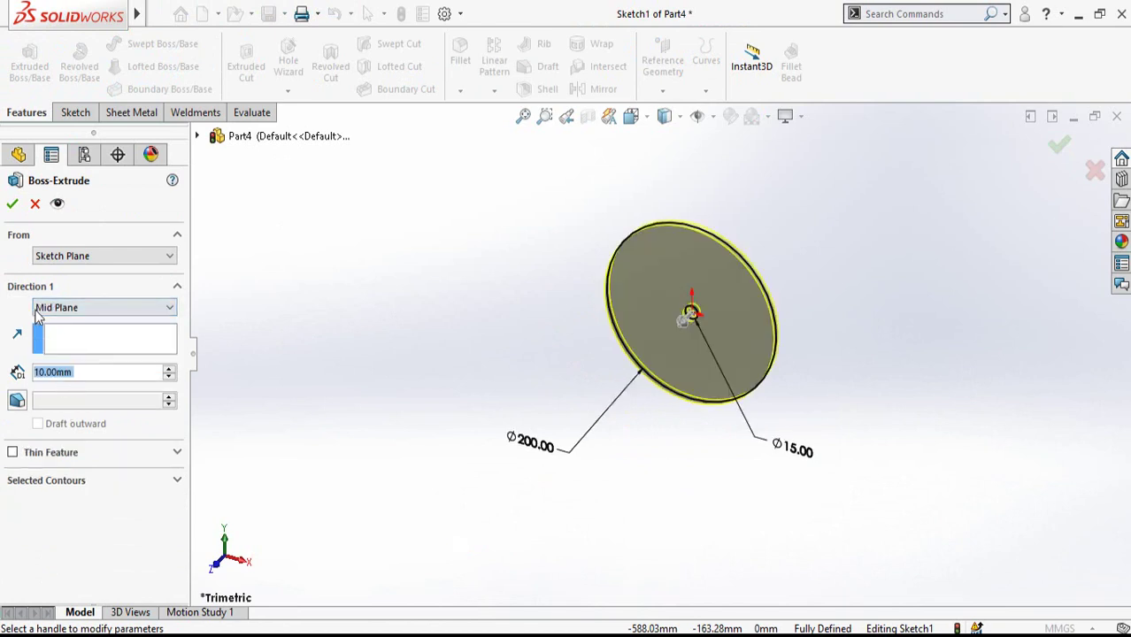
{"action": "left_click", "coordinate": [169, 371]}
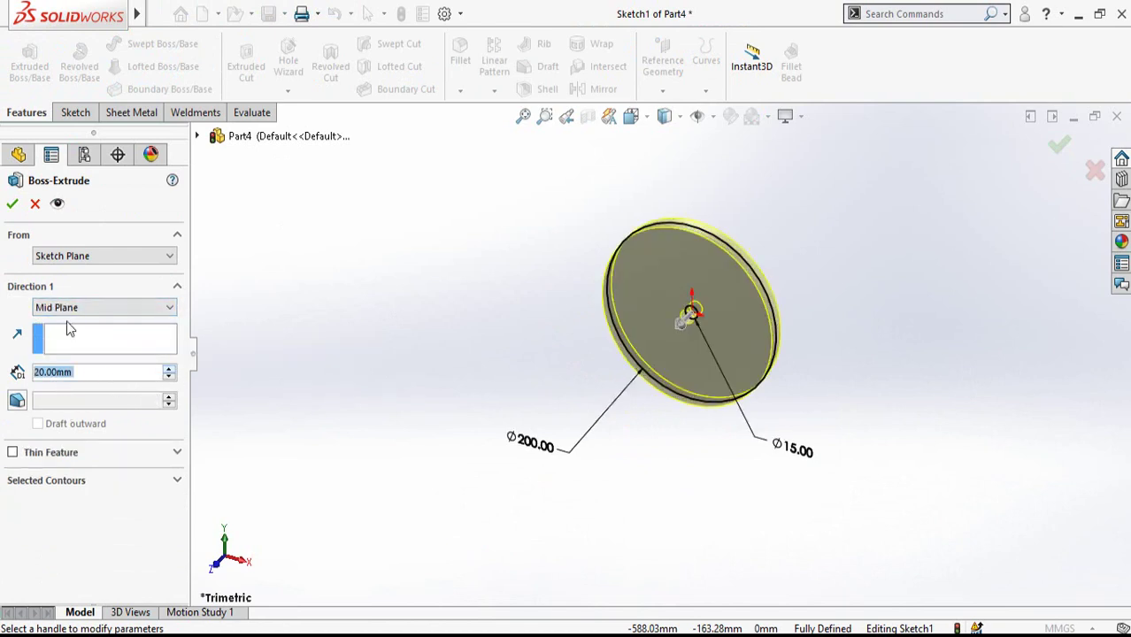
{"action": "left_click", "coordinate": [12, 209]}
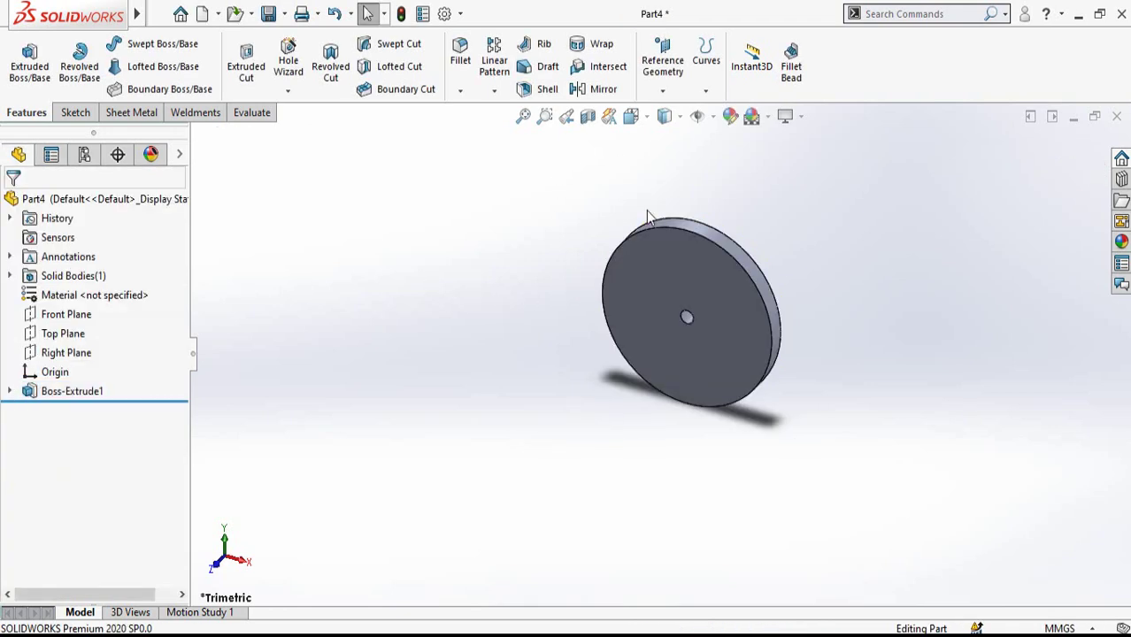
{"action": "left_click", "coordinate": [66, 352]}
Sketch a closed five-sided line profile on the Right Plane straddling the disc's rim
{"action": "left_click", "coordinate": [91, 329]}
{"action": "left_click", "coordinate": [397, 353]}
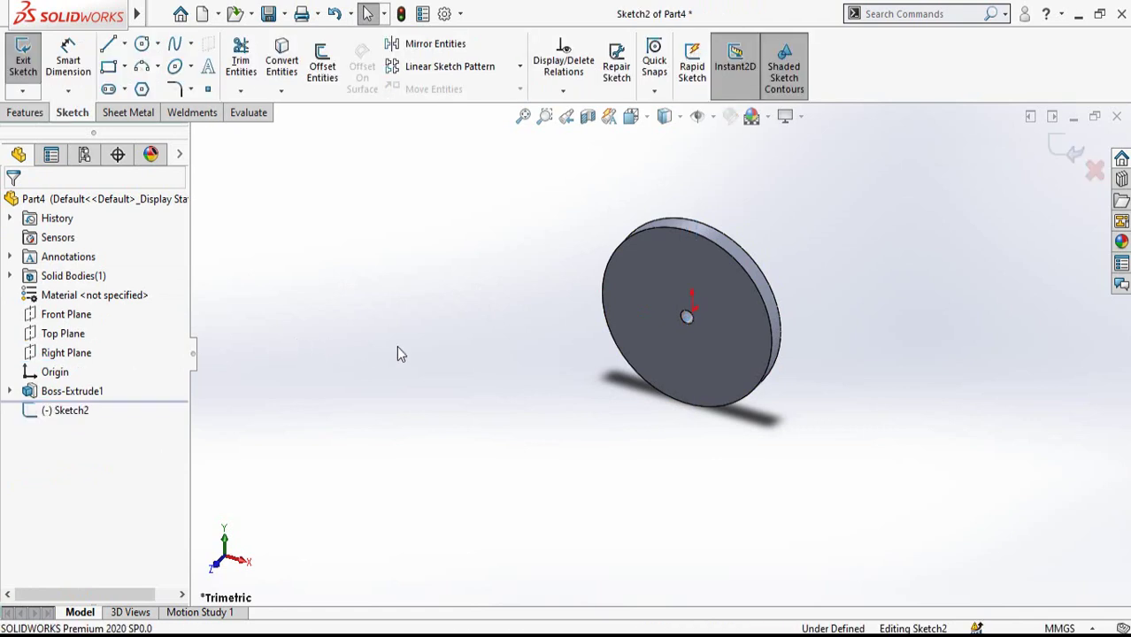
{"action": "scroll", "coordinate": [717, 211], "scroll_direction": "down", "scroll_amount": 2}
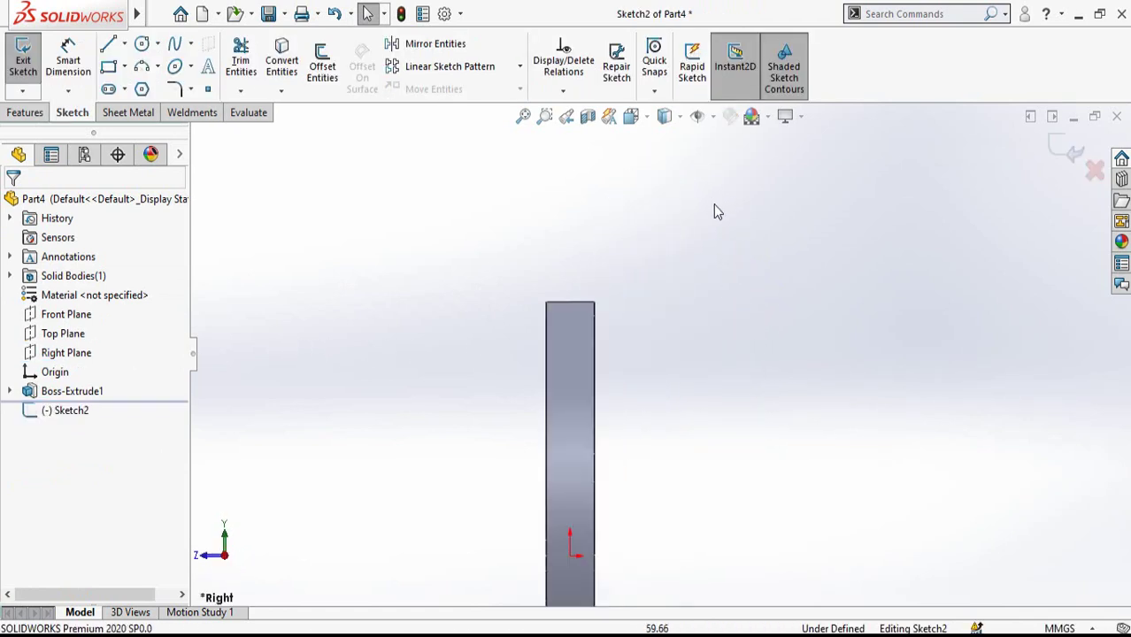
{"action": "key", "text": "l"}
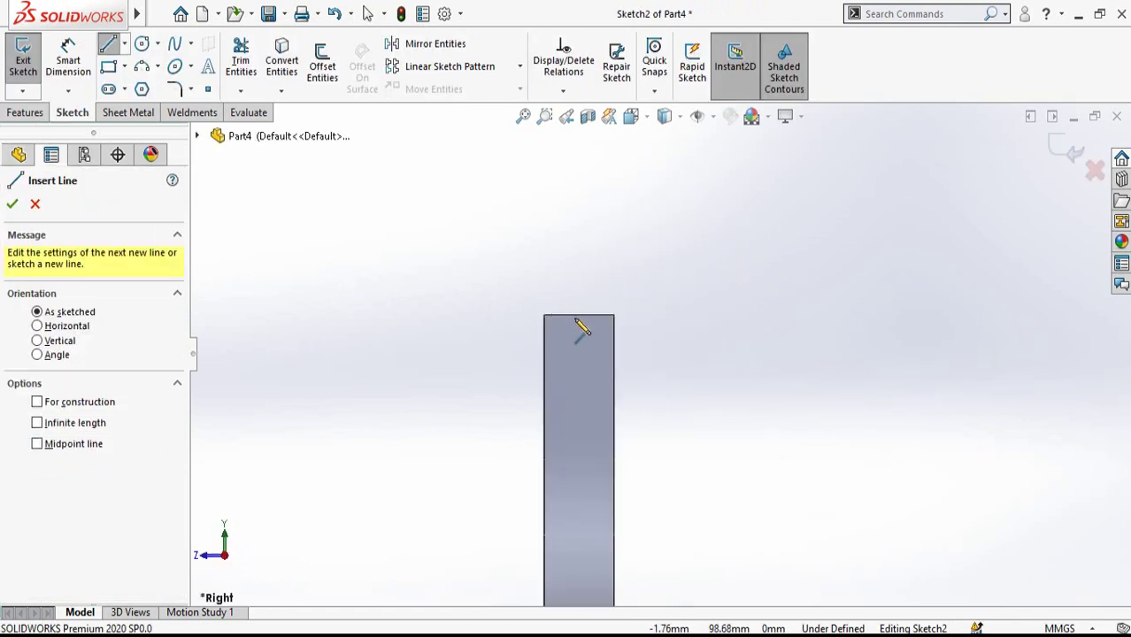
{"action": "left_click", "coordinate": [579, 324]}
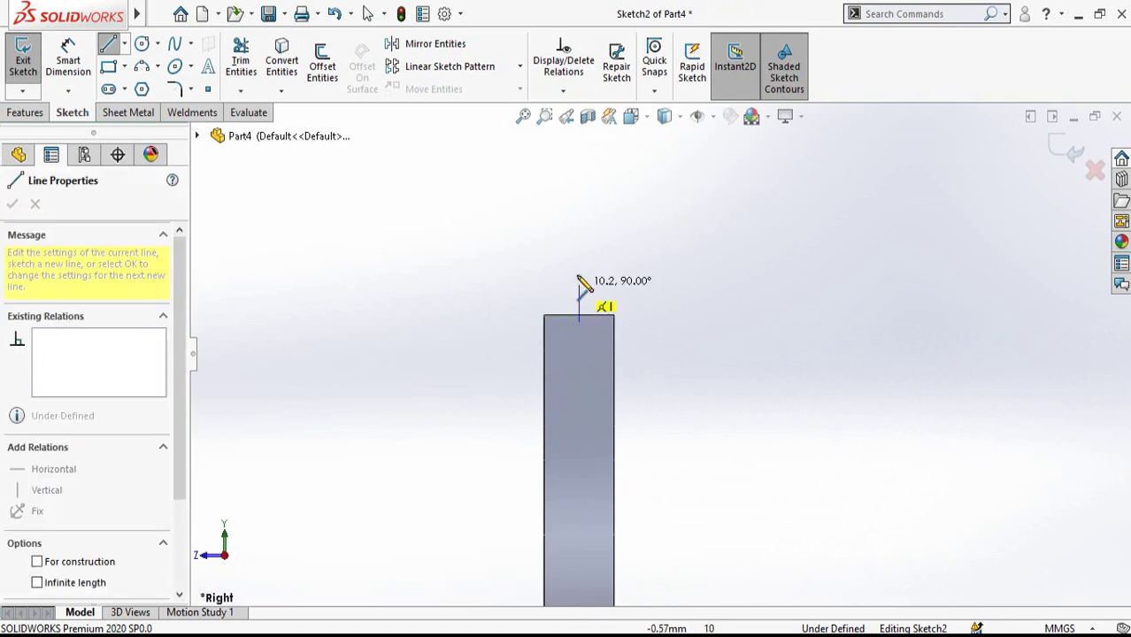
{"action": "left_click", "coordinate": [579, 246]}
{"action": "scroll", "coordinate": [548, 217], "scroll_direction": "down", "scroll_amount": 3}
{"action": "left_click", "coordinate": [582, 294]}
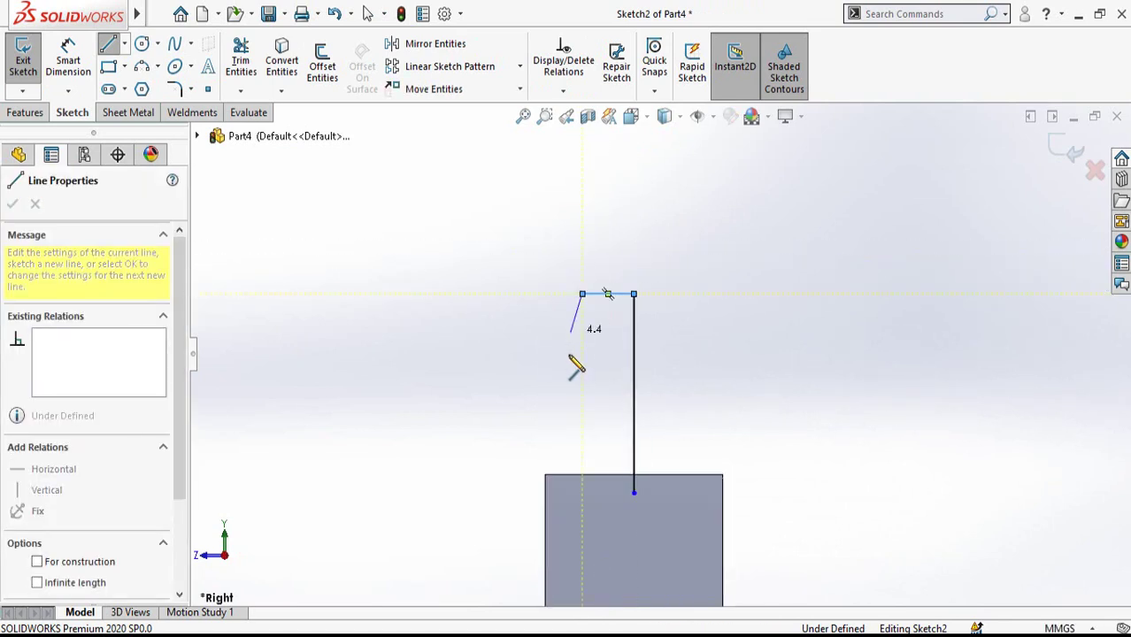
{"action": "left_click", "coordinate": [544, 350]}
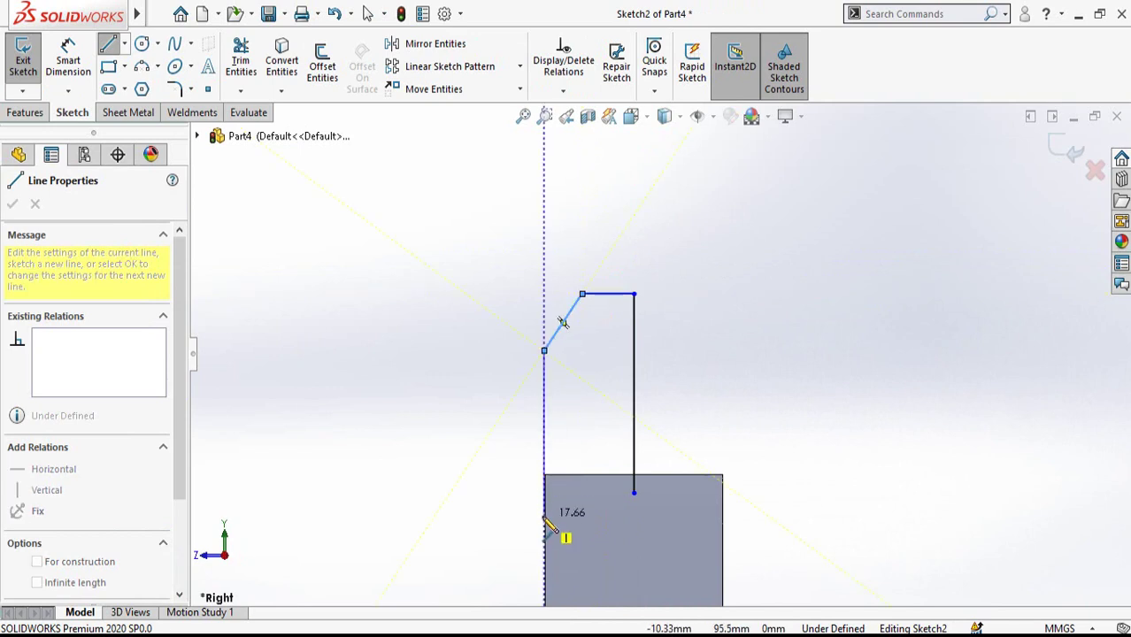
{"action": "left_click", "coordinate": [544, 503]}
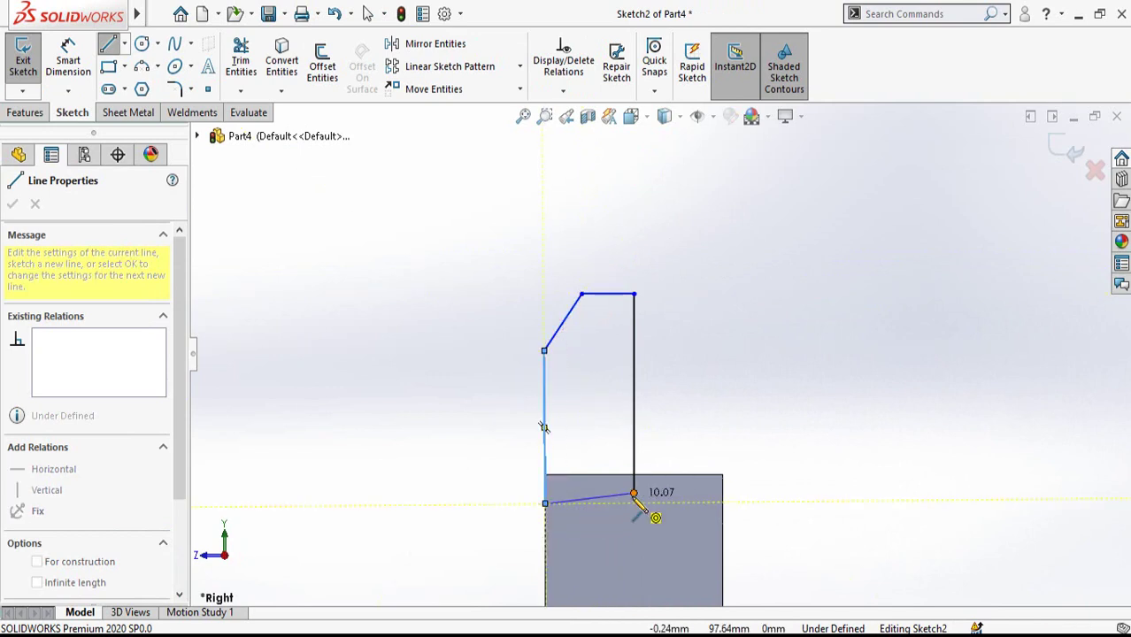
{"action": "left_click", "coordinate": [634, 493]}
{"action": "key", "text": "Escape"}
Make the profile's bottom closing line horizontal
{"action": "left_click", "coordinate": [589, 498]}
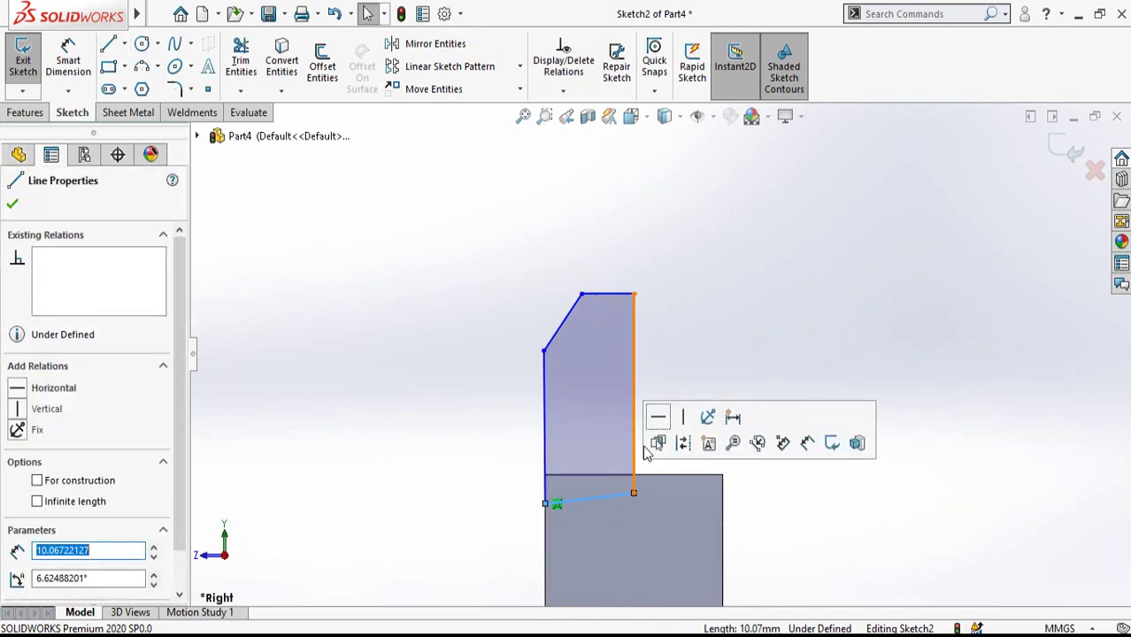
{"action": "left_click", "coordinate": [660, 419]}
{"action": "left_click", "coordinate": [365, 486]}
Dimension the profile's top edge width as 11.9 and the slant's vertical height as 6.16
{"action": "key", "text": "d"}
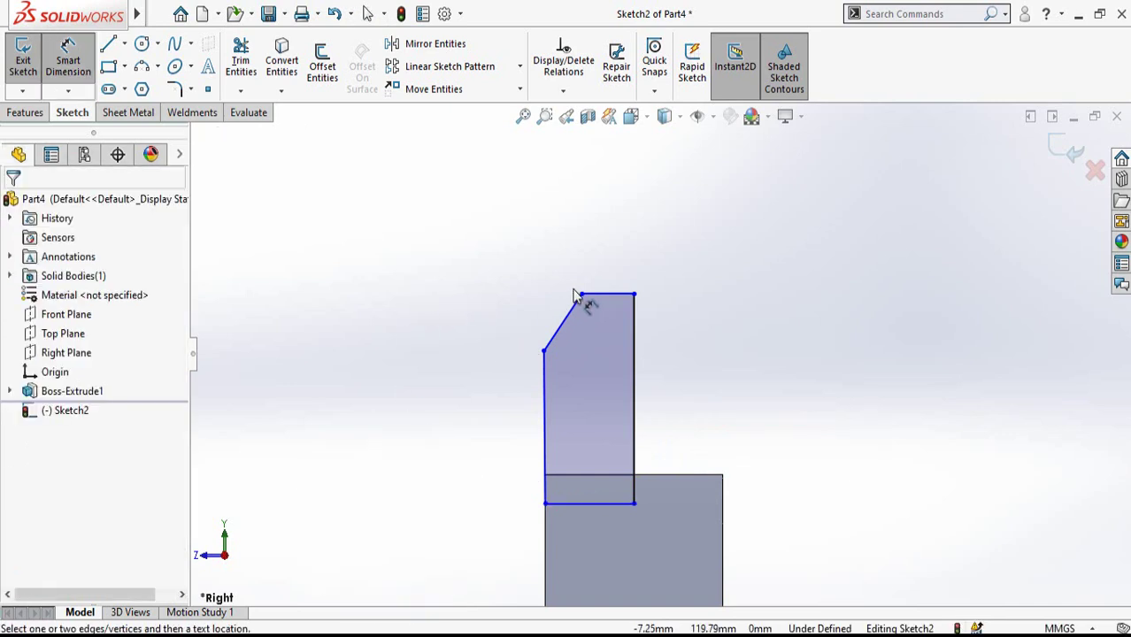
{"action": "left_click", "coordinate": [601, 298]}
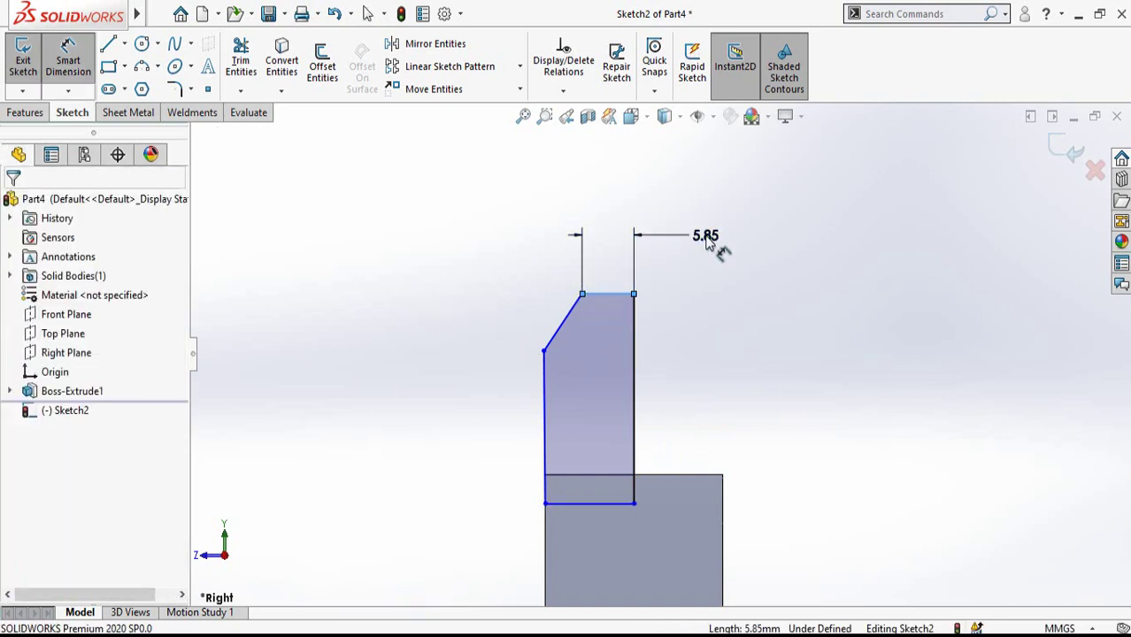
{"action": "left_click", "coordinate": [712, 243]}
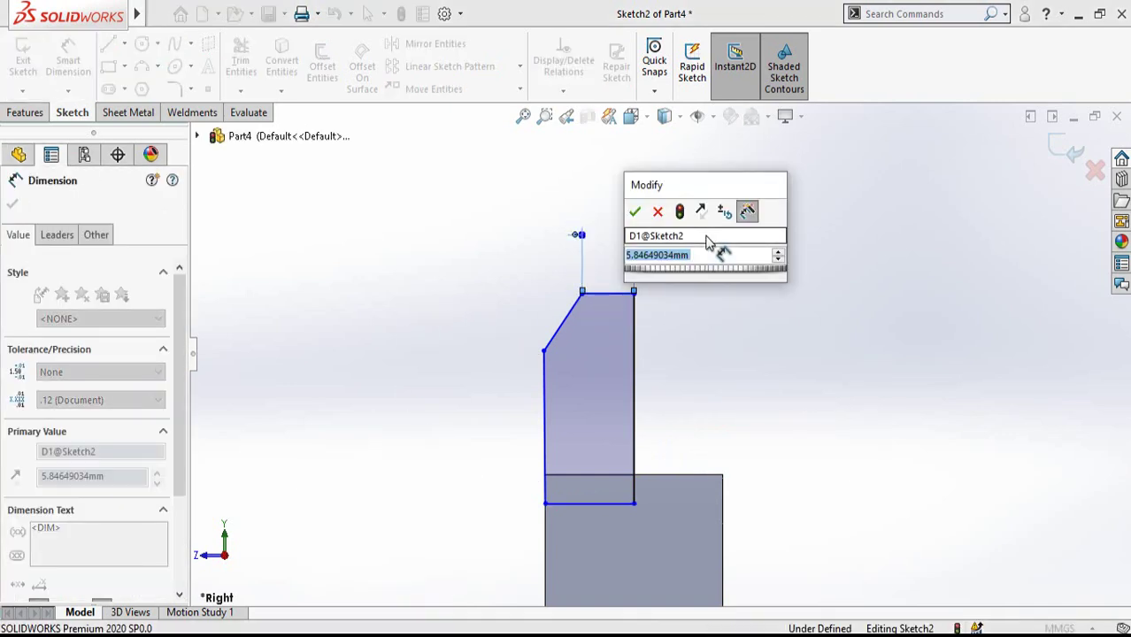
{"action": "type", "text": "11.9/2"}
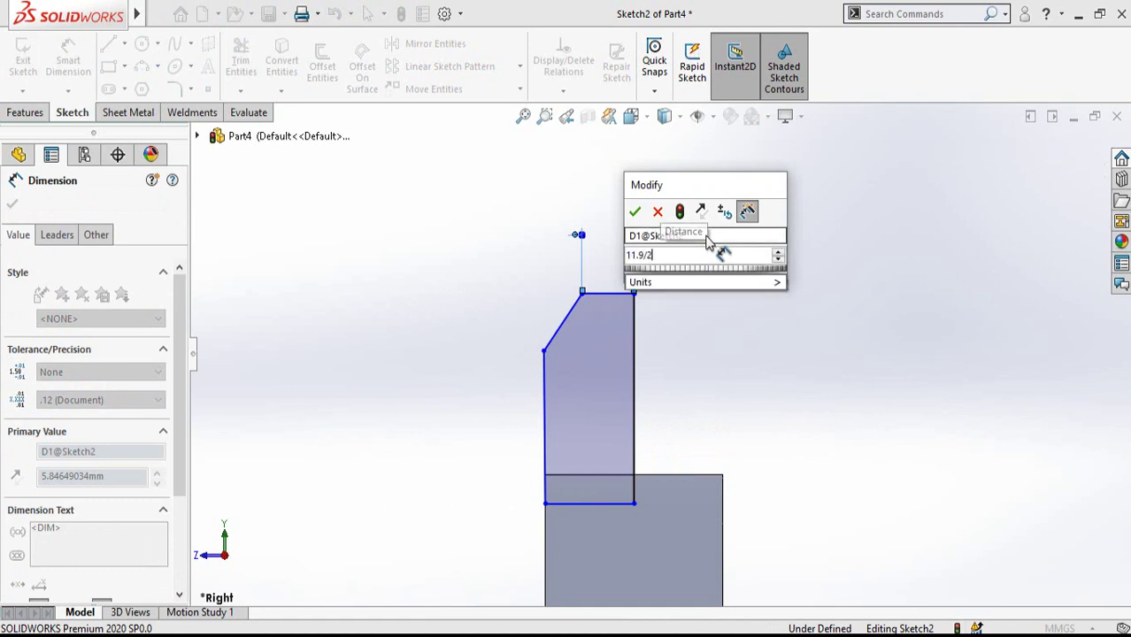
{"action": "key", "text": "Return"}
{"action": "scroll", "coordinate": [681, 274], "scroll_direction": "up", "scroll_amount": 2}
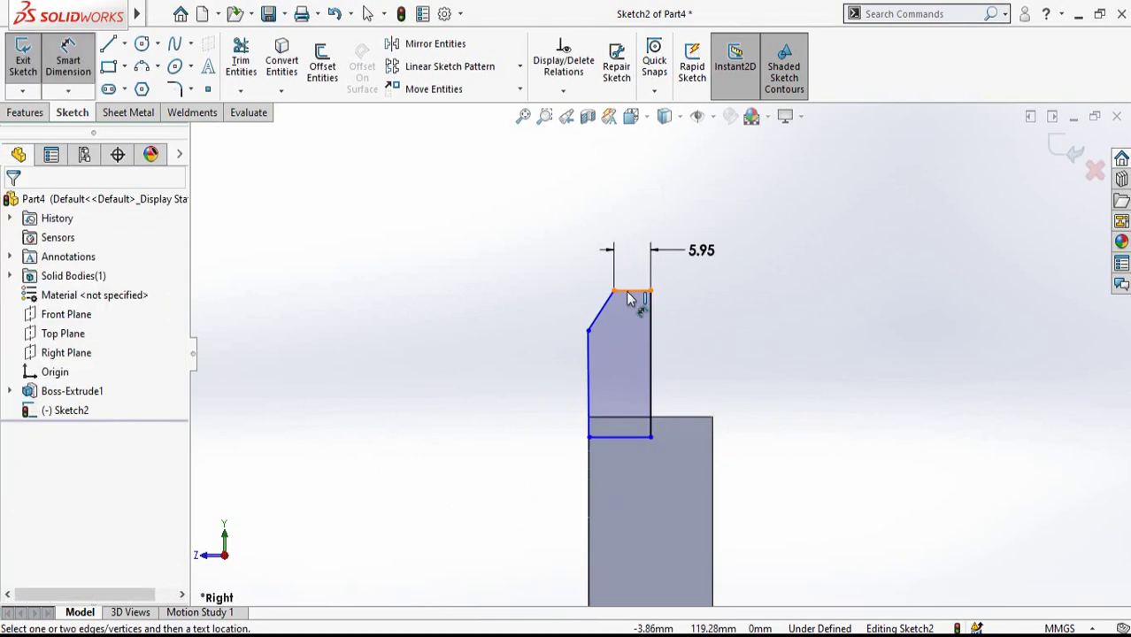
{"action": "left_click", "coordinate": [625, 290]}
{"action": "left_click", "coordinate": [588, 331]}
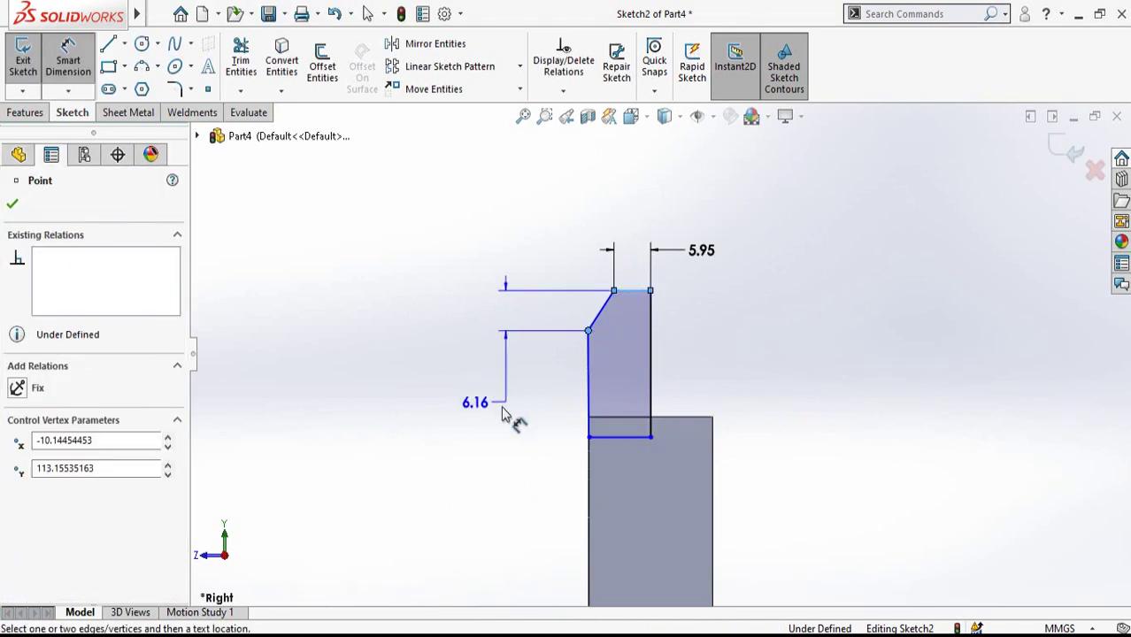
{"action": "left_click", "coordinate": [501, 414]}
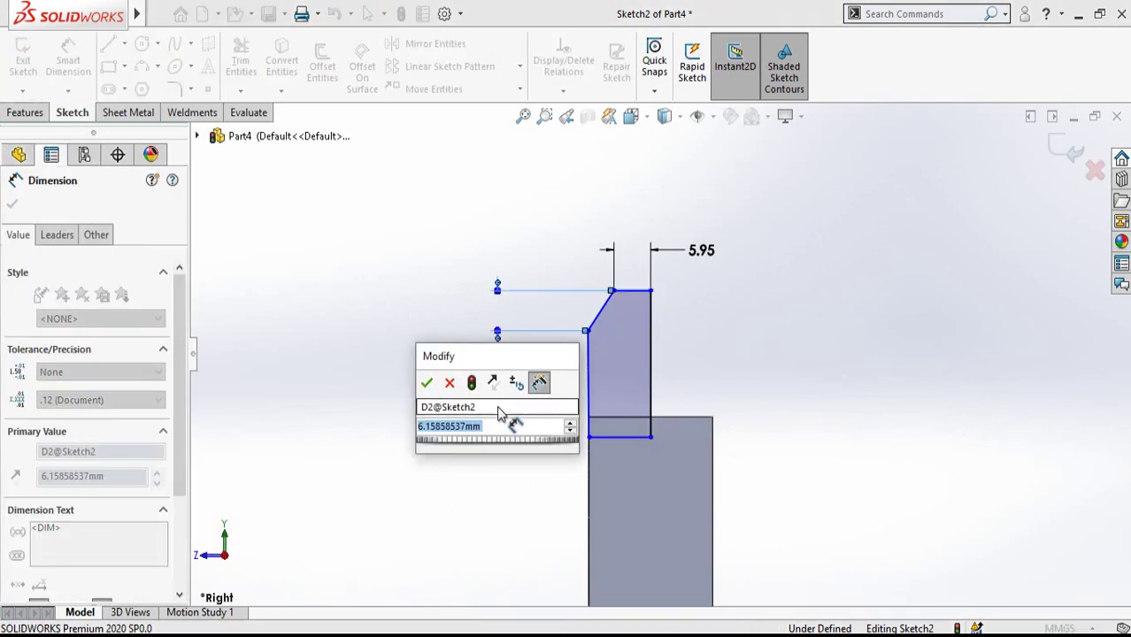
{"action": "type", "text": "6.16"}
{"action": "key", "text": "Return"}
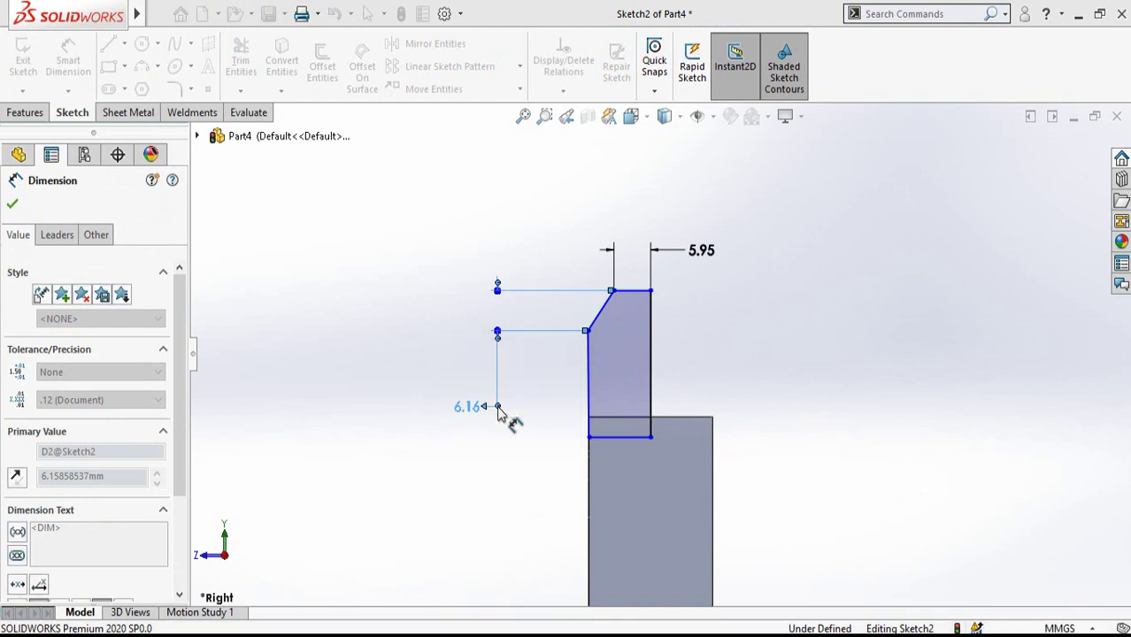
Add a 2 mm dimension from the corner vertex to the rim edge
{"action": "left_click", "coordinate": [588, 331]}
{"action": "left_click", "coordinate": [607, 425]}
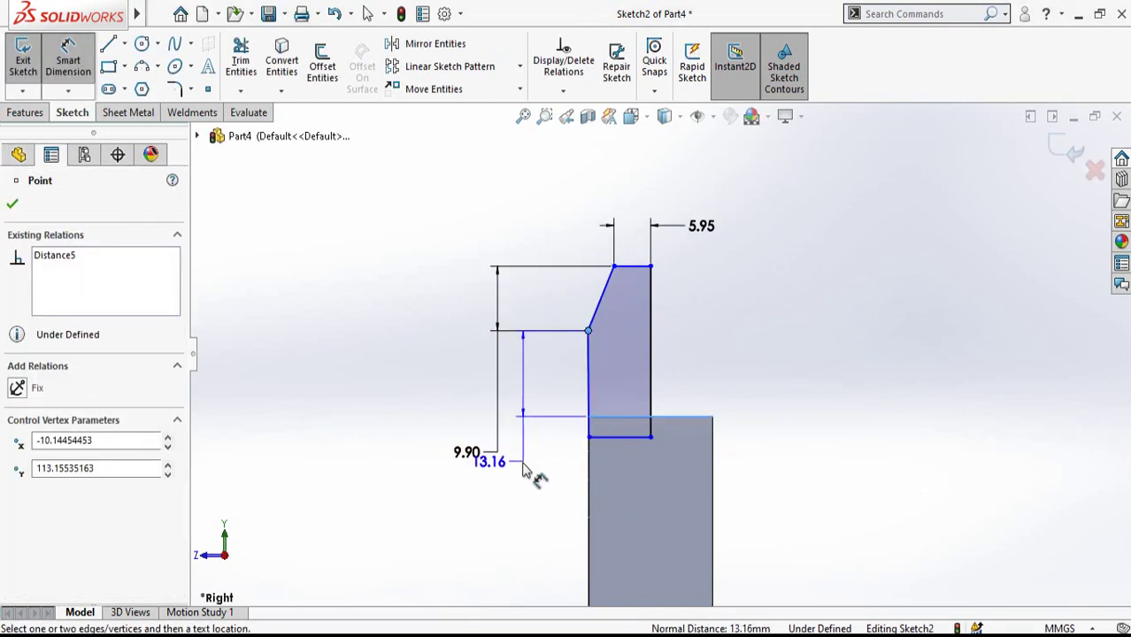
{"action": "left_click", "coordinate": [522, 469]}
{"action": "type", "text": "2"}
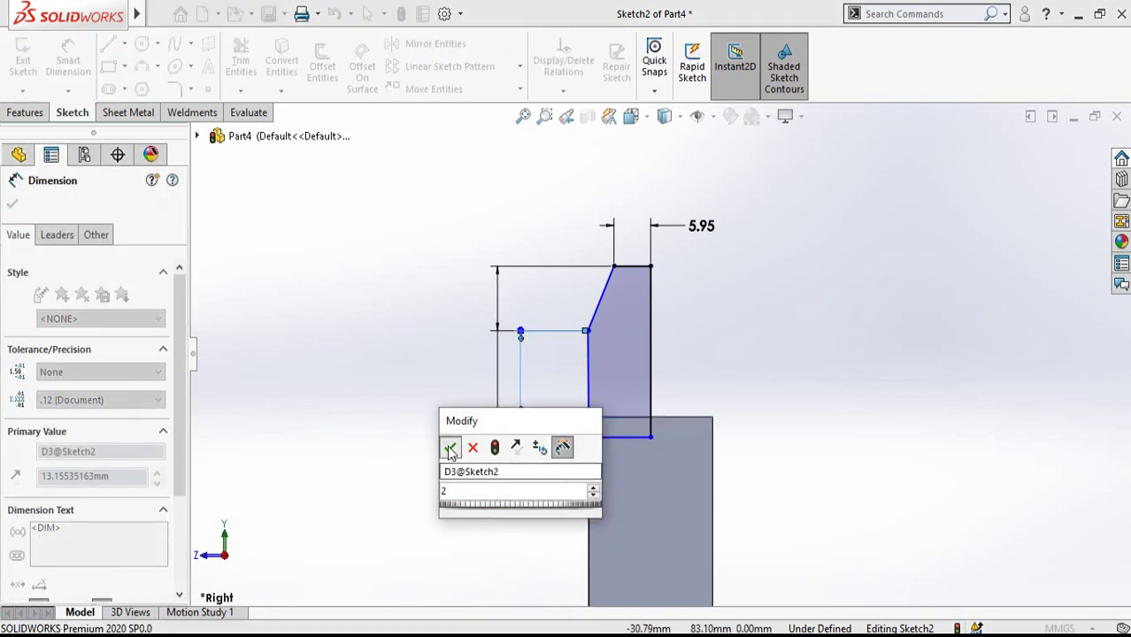
{"action": "key", "text": "Return"}
{"action": "key", "text": "Escape"}
{"action": "scroll", "coordinate": [640, 449], "scroll_direction": "down", "scroll_amount": 2}
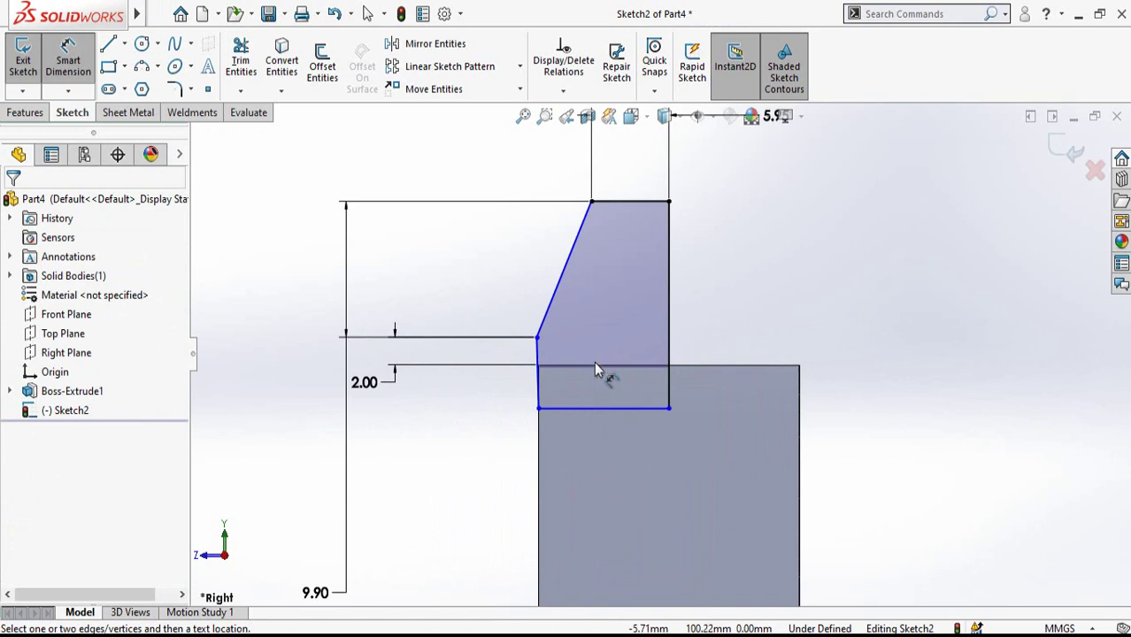
Add a 1 mm offset dimension between the rim's upper edge and the bottom sketch line
{"action": "left_click", "coordinate": [595, 365]}
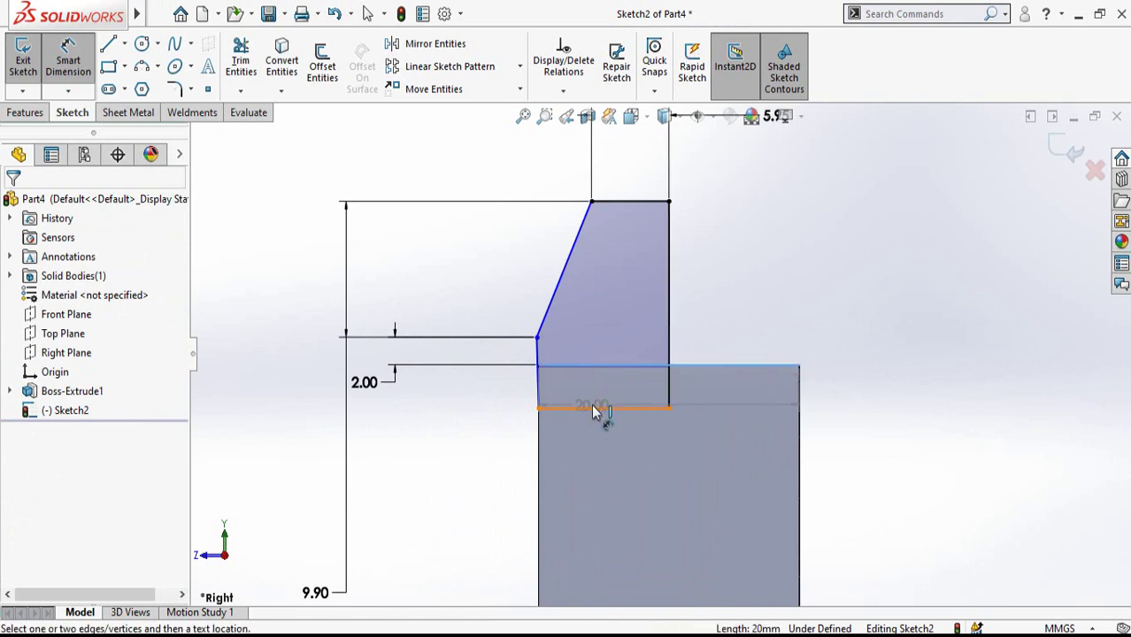
{"action": "left_click", "coordinate": [592, 408]}
{"action": "left_click", "coordinate": [686, 441]}
{"action": "type", "text": "1"}
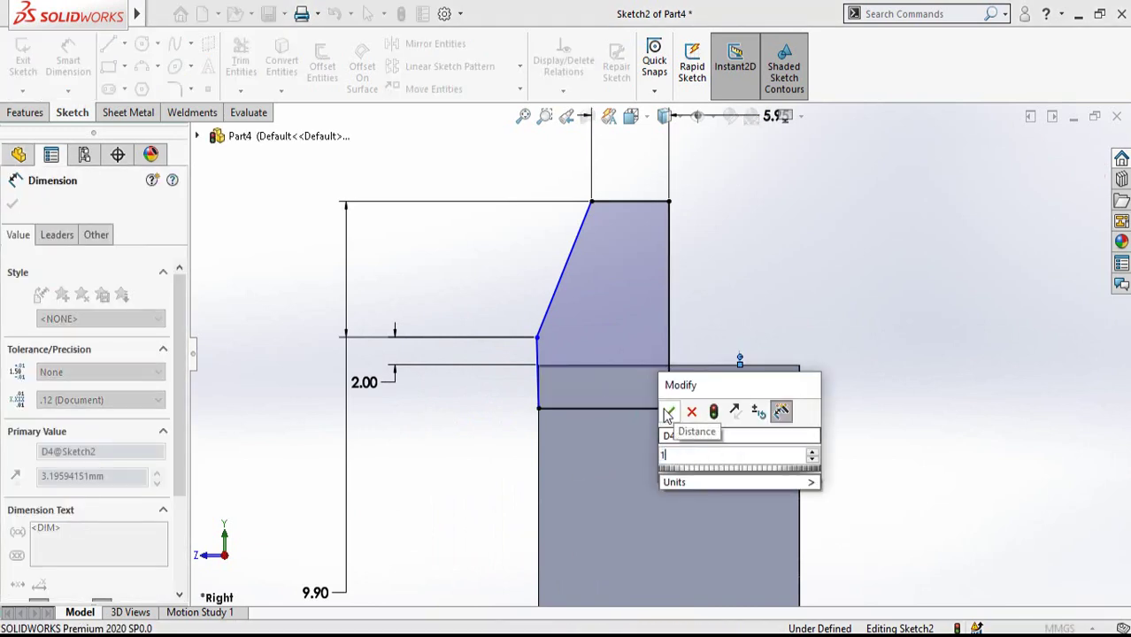
{"action": "key", "text": "Return"}
{"action": "left_click", "coordinate": [854, 292]}
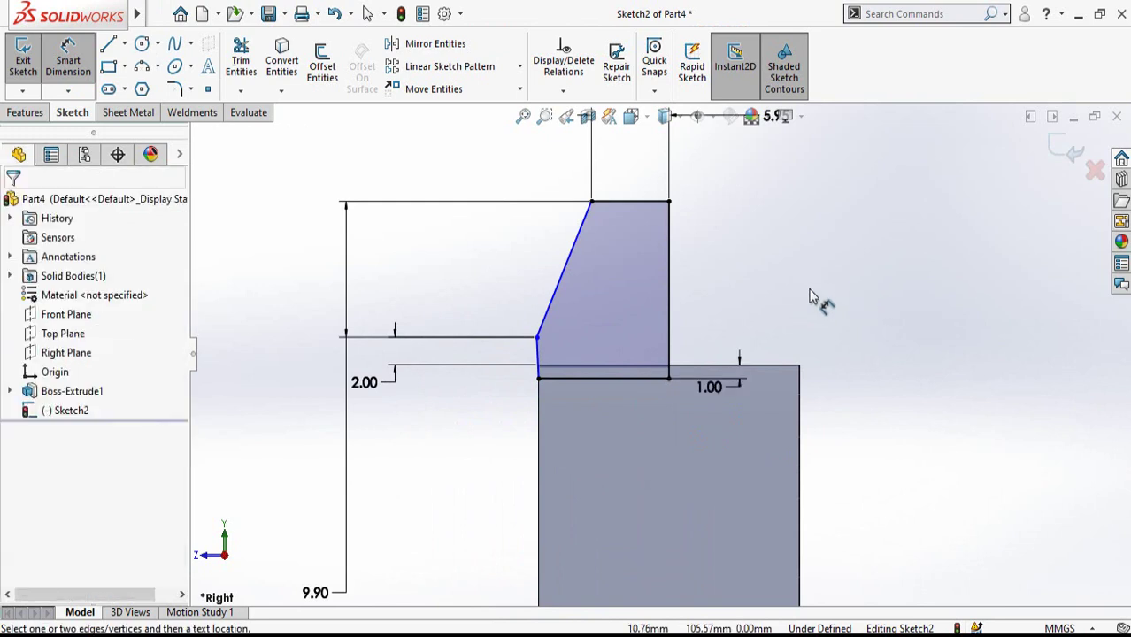
{"action": "key", "text": "Escape"}
Give the short left line of the profile a Vertical relation
{"action": "left_click", "coordinate": [538, 354]}
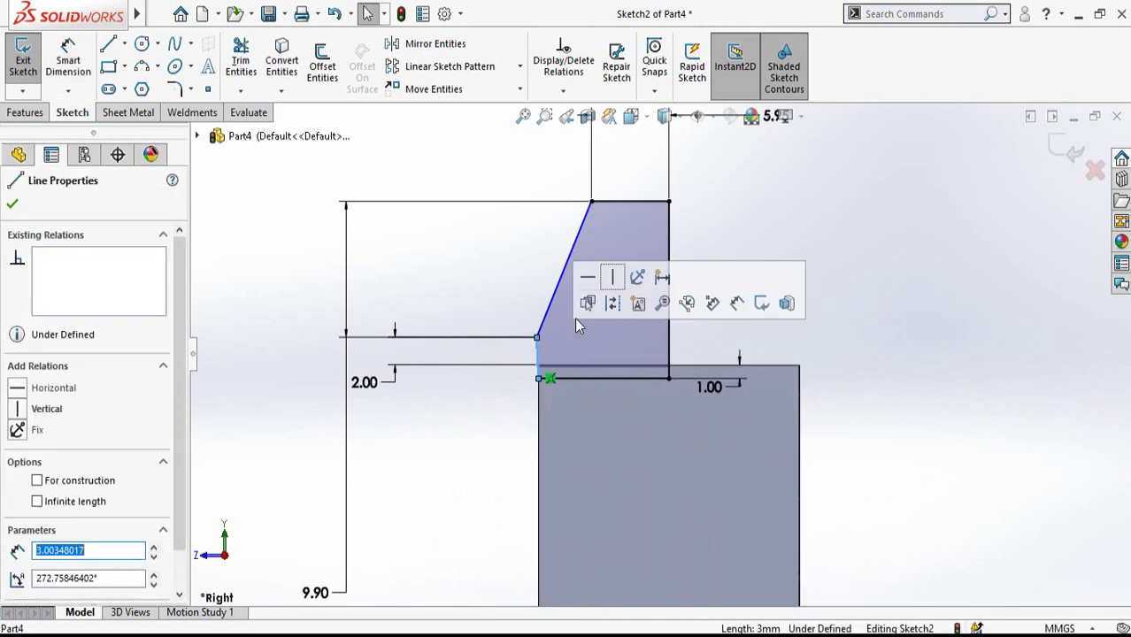
{"action": "left_click", "coordinate": [614, 276]}
{"action": "left_click", "coordinate": [467, 487]}
{"action": "scroll", "coordinate": [502, 449], "scroll_direction": "up", "scroll_amount": 3}
{"action": "scroll", "coordinate": [662, 343], "scroll_direction": "down", "scroll_amount": 1}
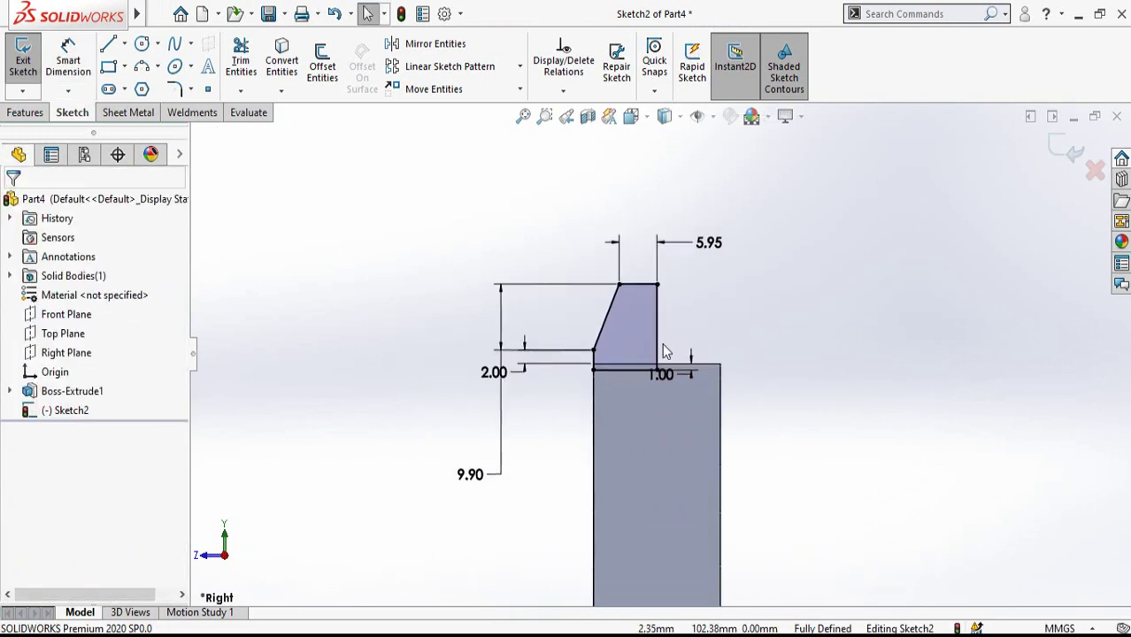
{"action": "left_click", "coordinate": [40, 113]}
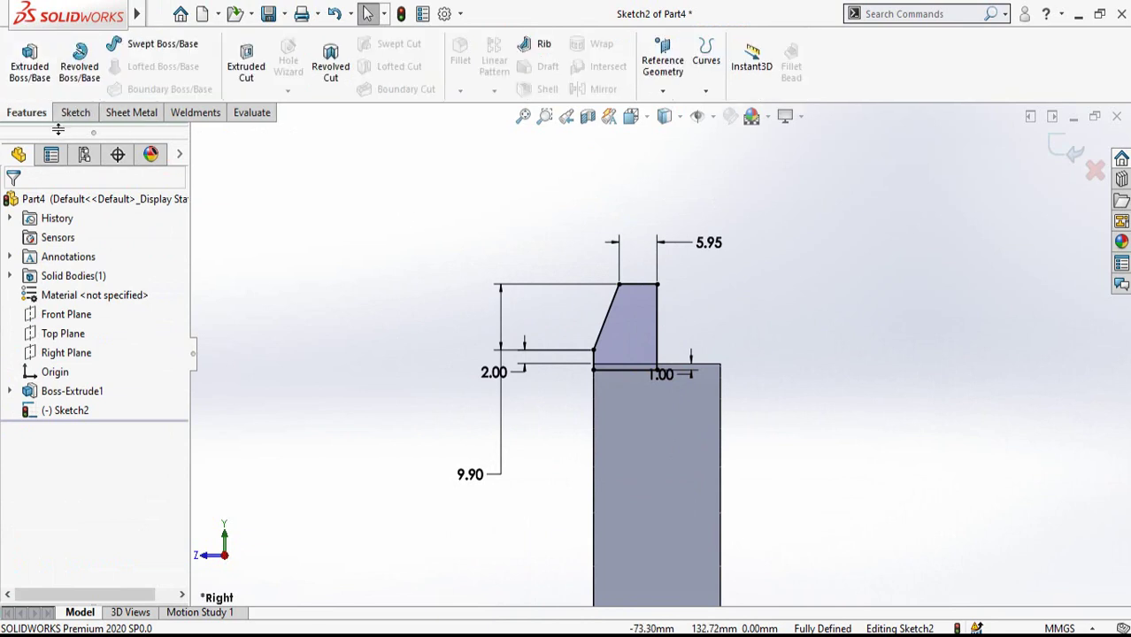
Revolve the tooth profile about its right vertical edge to form the conical peg
{"action": "left_click", "coordinate": [77, 70]}
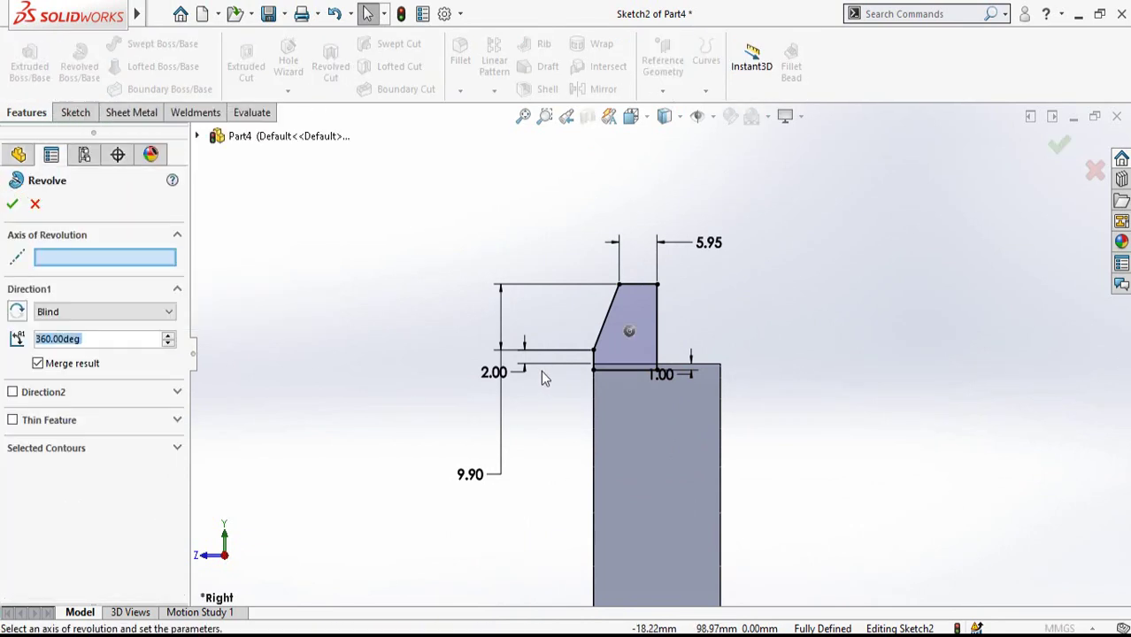
{"action": "left_click", "coordinate": [656, 327]}
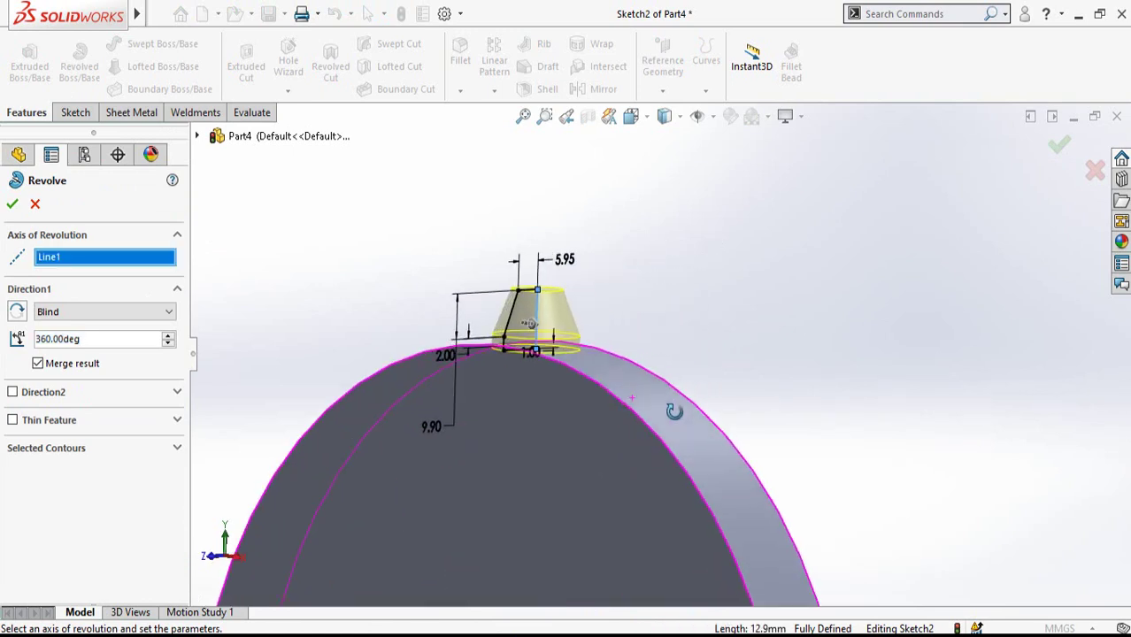
{"action": "left_click", "coordinate": [11, 207]}
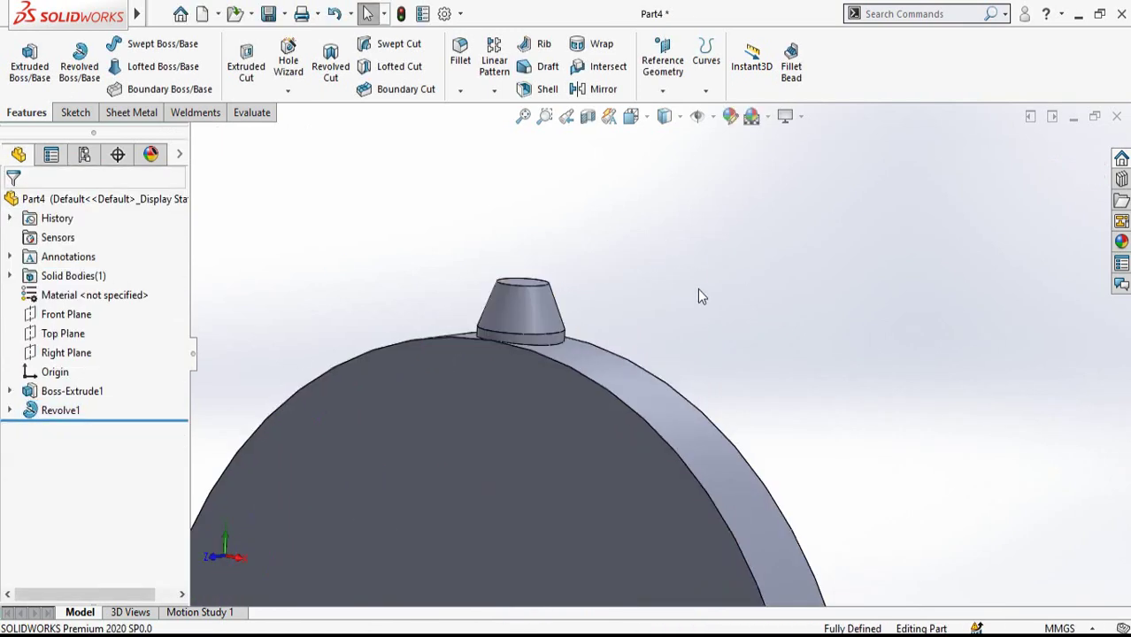
Round the peg's top face with a 1 mm fillet
{"action": "left_click", "coordinate": [456, 60]}
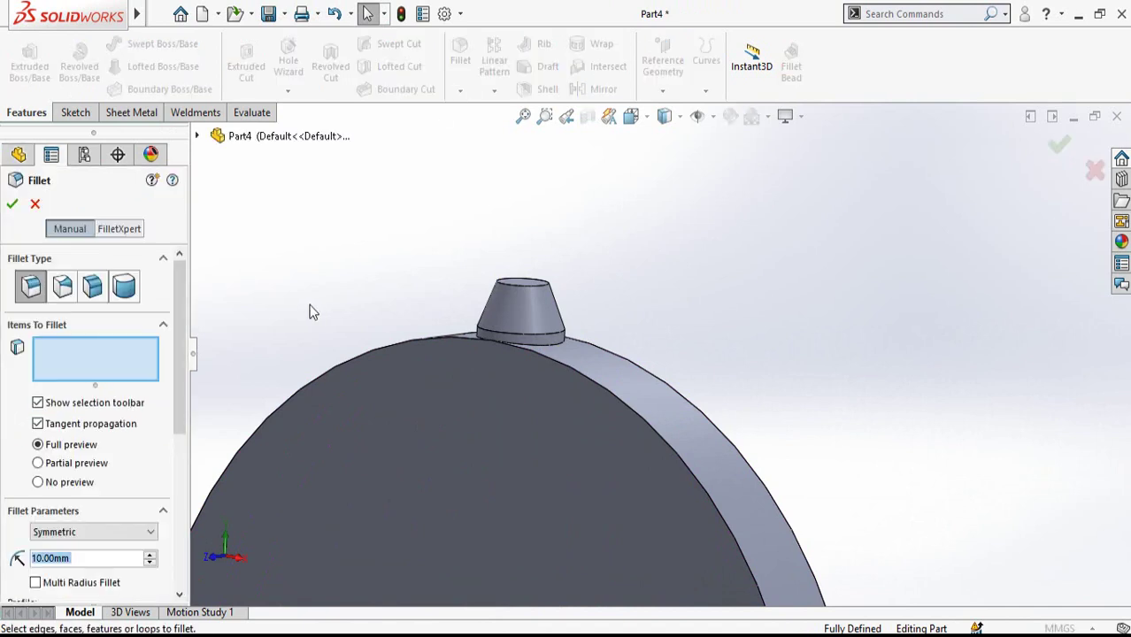
{"action": "type", "text": "1"}
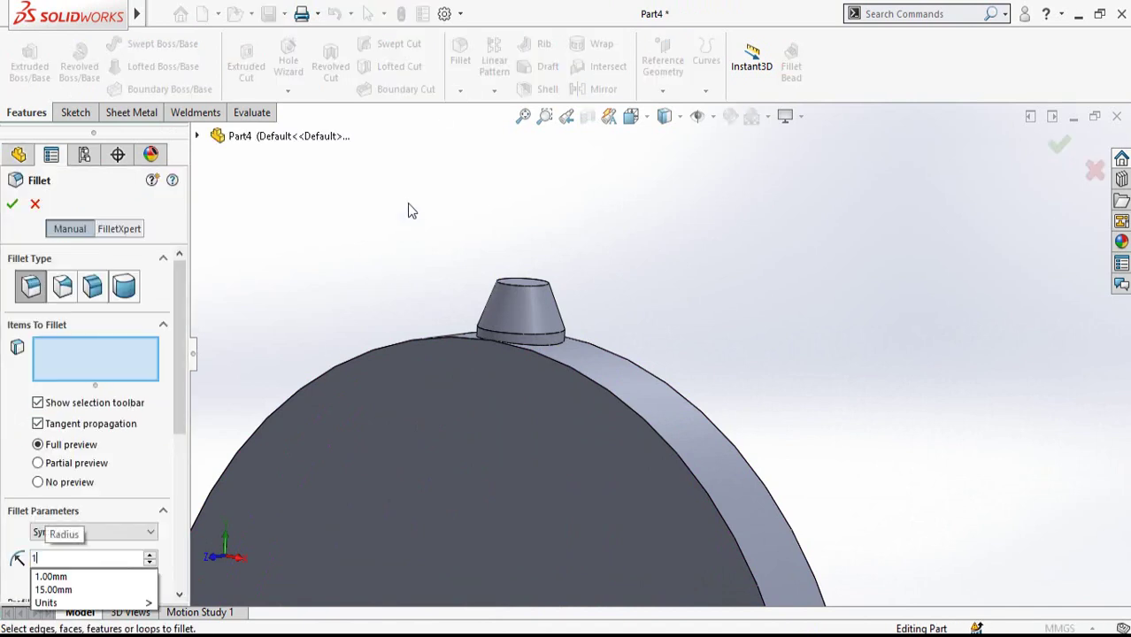
{"action": "key", "text": "Return"}
{"action": "mouse_move", "coordinate": [522, 301]}
{"action": "middle_mouse_down"}
{"action": "mouse_move", "coordinate": [511, 285]}
{"action": "mouse_move", "coordinate": [533, 320]}
{"action": "middle_mouse_up"}
{"action": "left_click", "coordinate": [520, 282]}
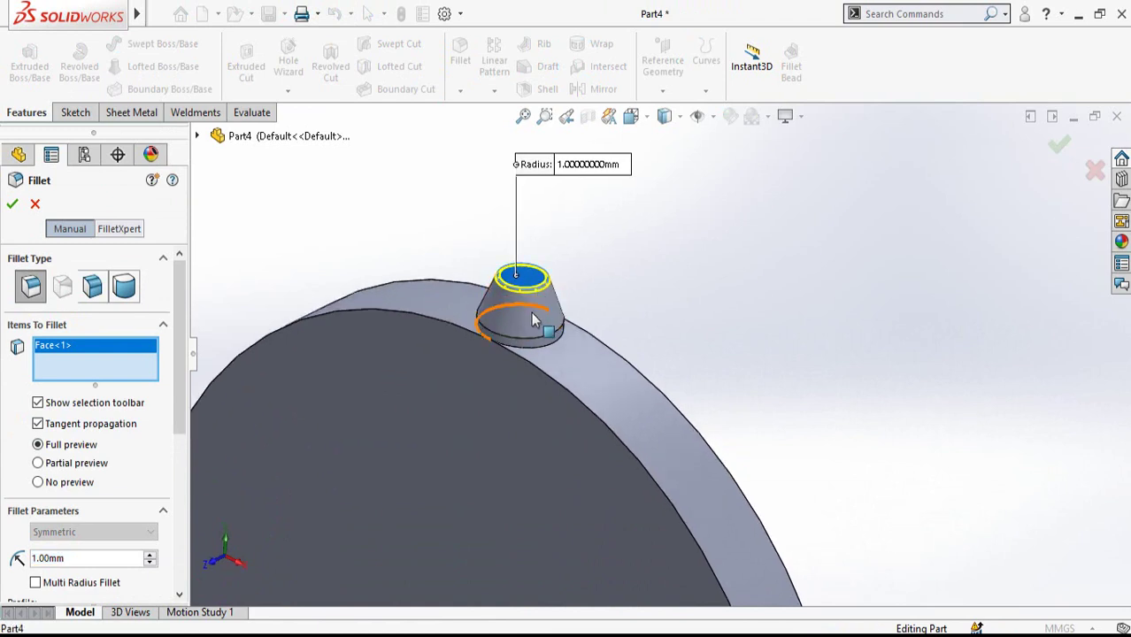
{"action": "left_click", "coordinate": [12, 206]}
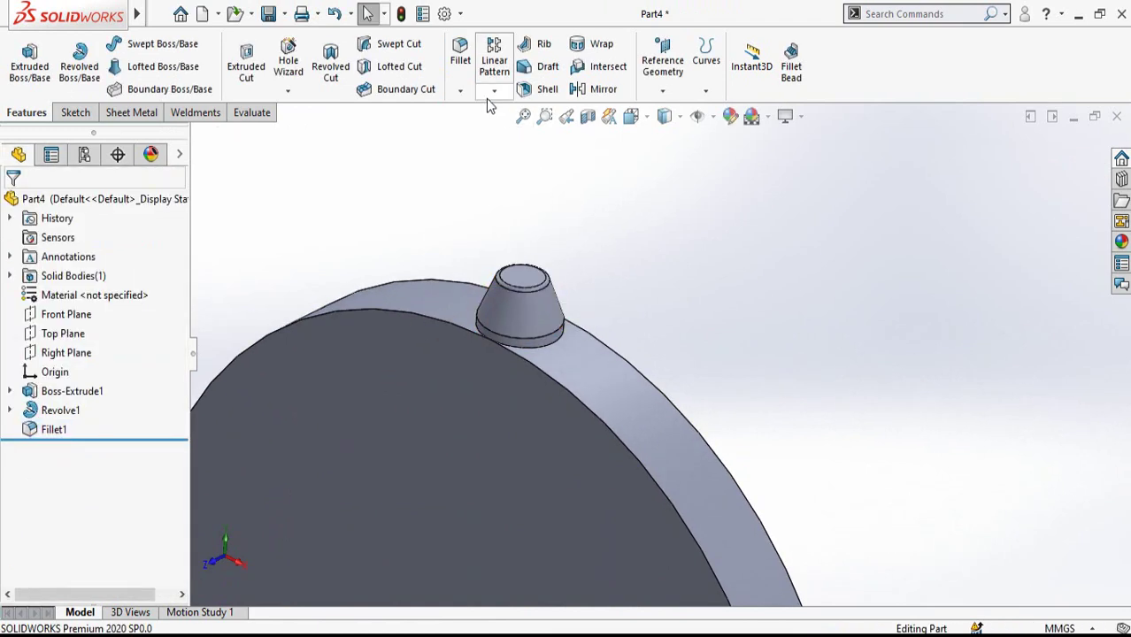
{"action": "left_click", "coordinate": [492, 92]}
Circular-pattern Revolve1 and Fillet1 about the disc's circular edge with 14 instances
{"action": "left_click", "coordinate": [520, 130]}
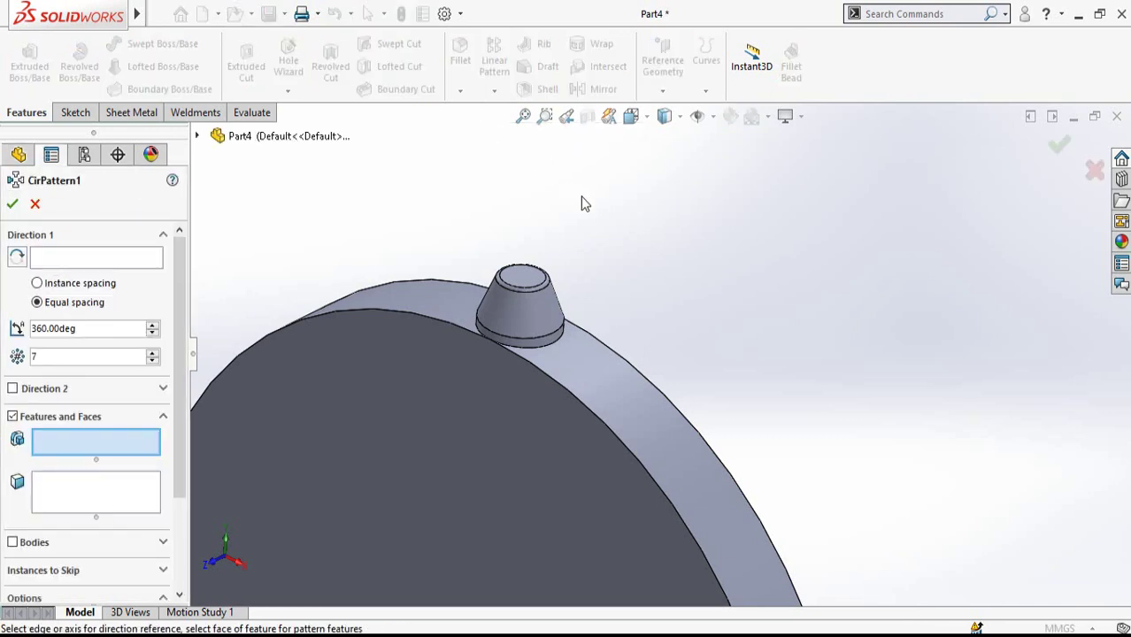
{"action": "scroll", "coordinate": [581, 204], "scroll_direction": "down", "scroll_amount": 5}
{"action": "scroll", "coordinate": [450, 386], "scroll_direction": "up", "scroll_amount": 3}
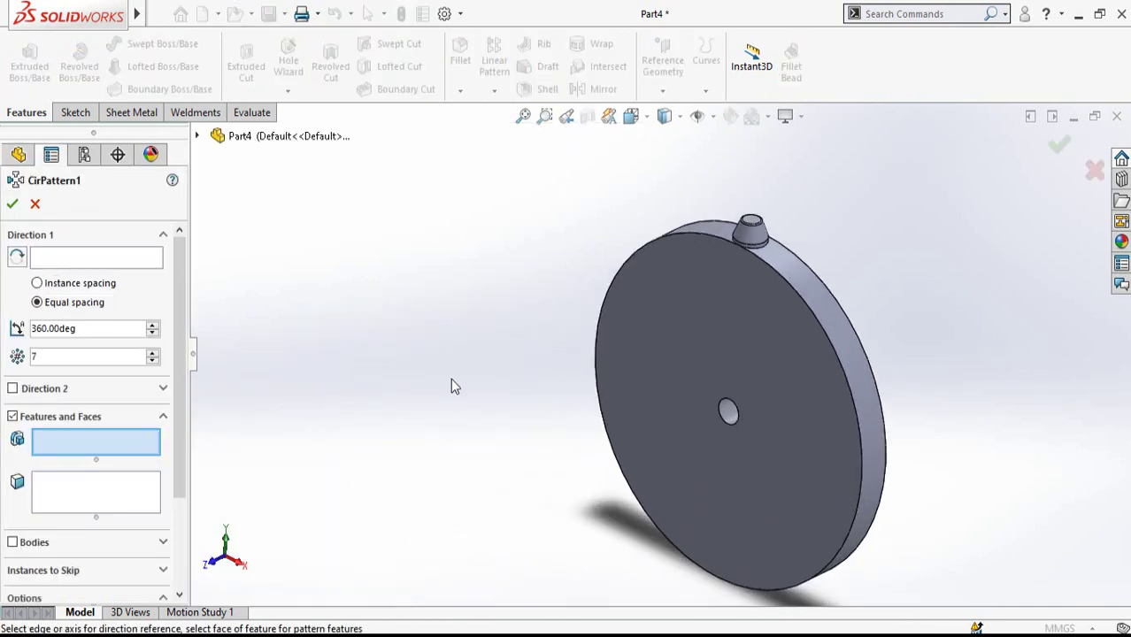
{"action": "left_click", "coordinate": [199, 135]}
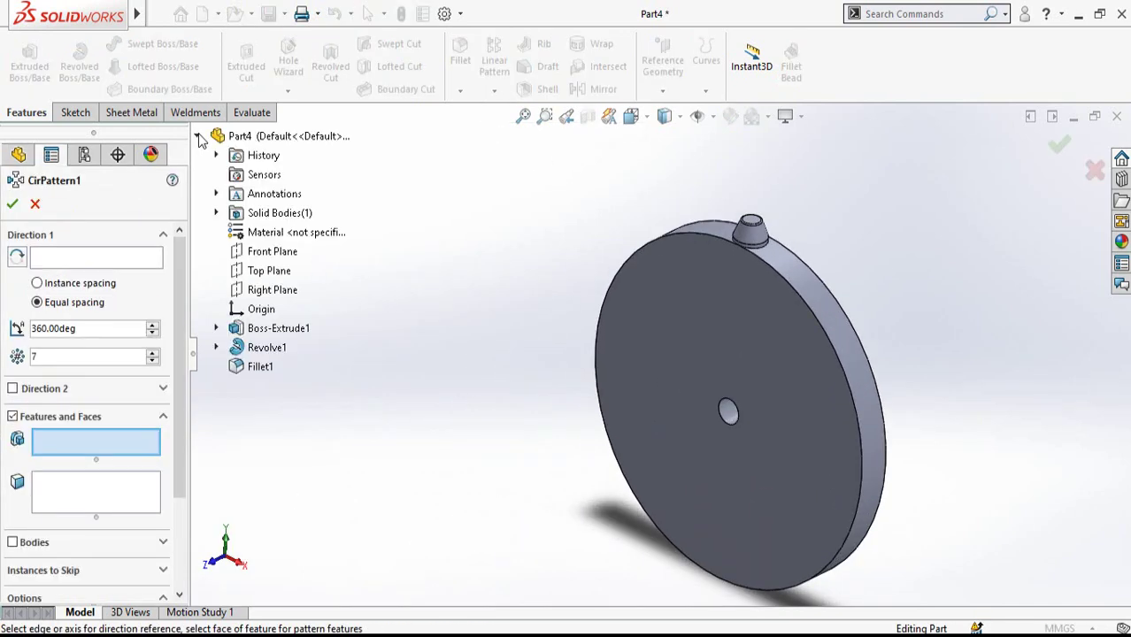
{"action": "left_click", "coordinate": [260, 352]}
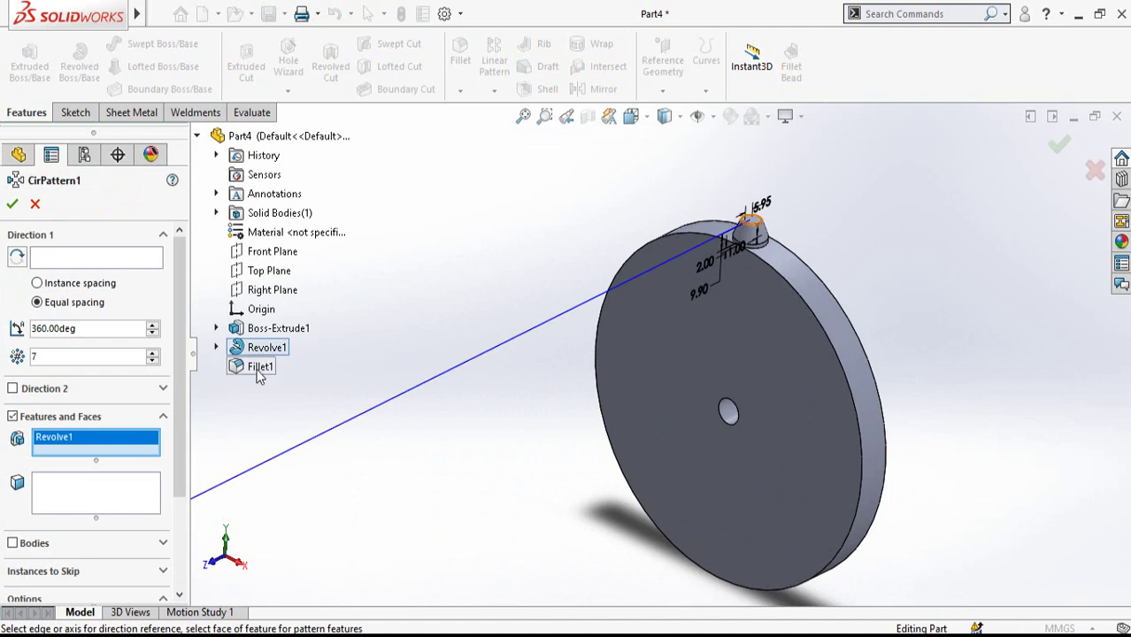
{"action": "left_click", "coordinate": [258, 368]}
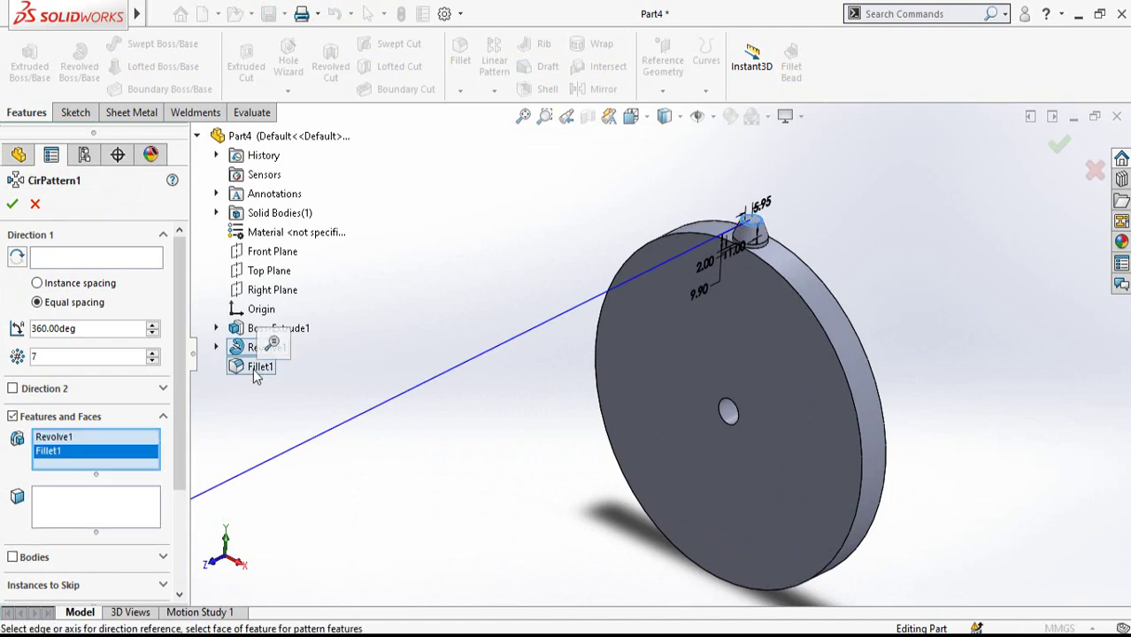
{"action": "left_click", "coordinate": [61, 259]}
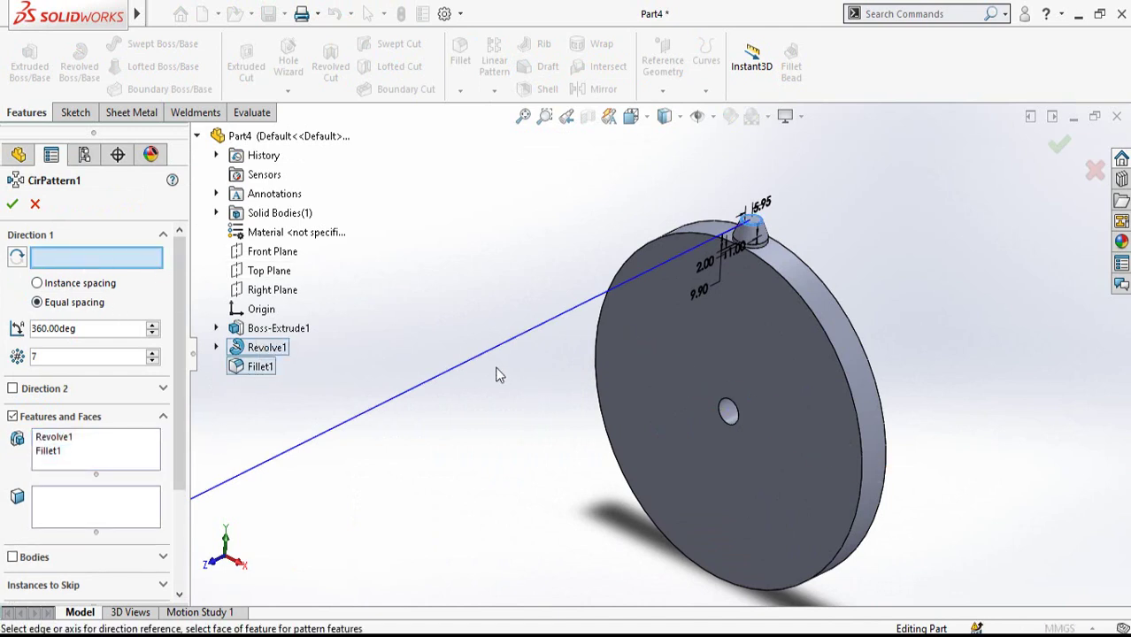
{"action": "left_click", "coordinate": [598, 379]}
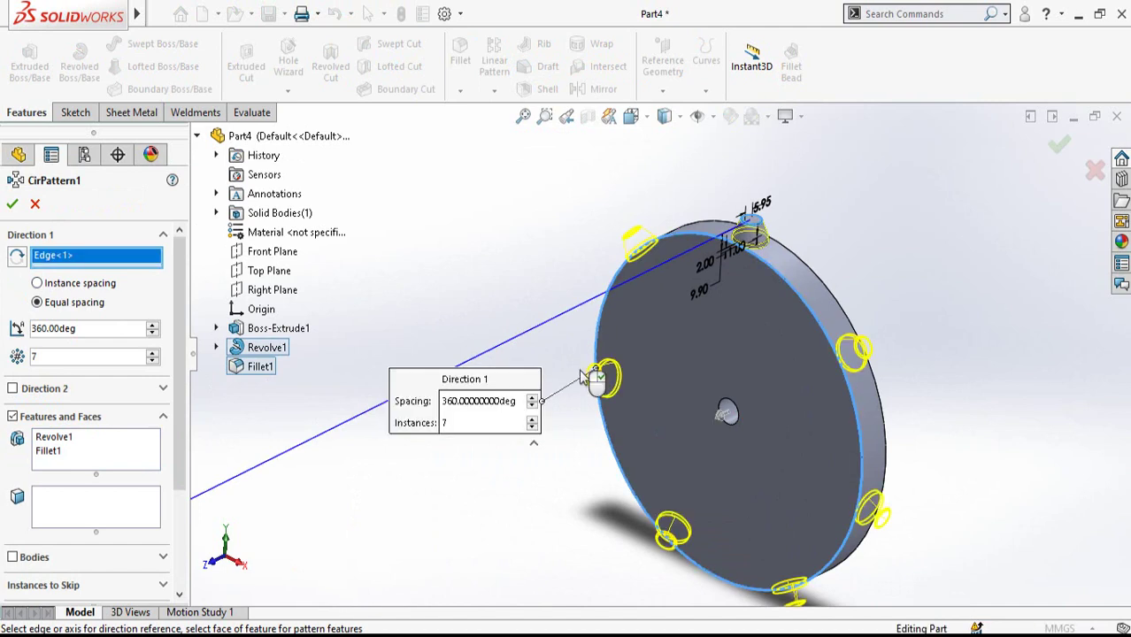
{"action": "type", "text": "14"}
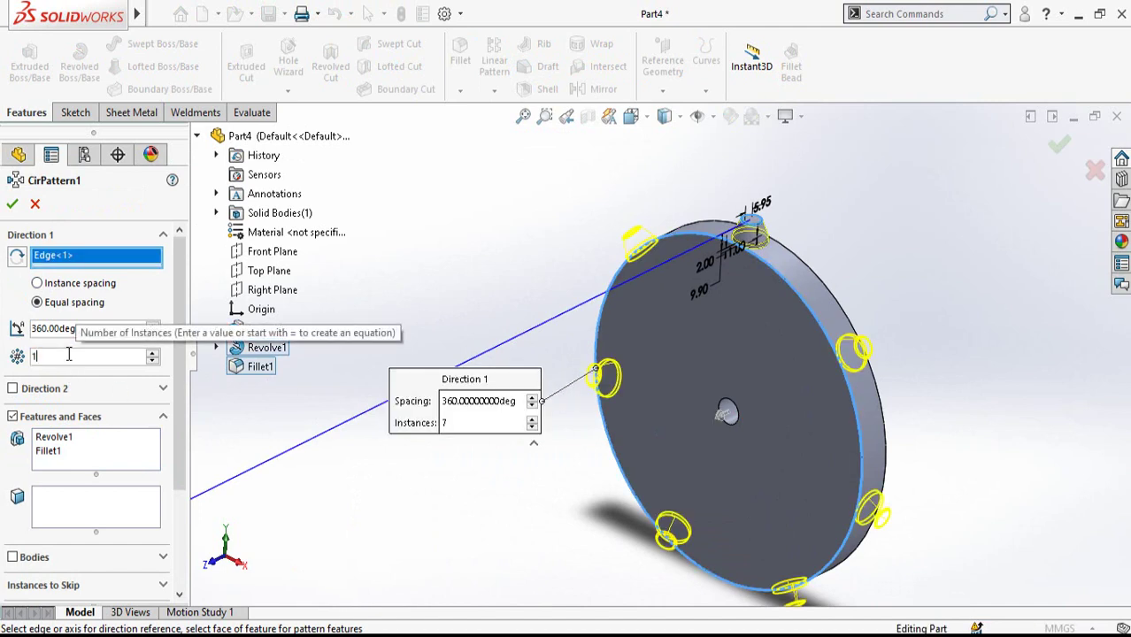
{"action": "left_click", "coordinate": [12, 204]}
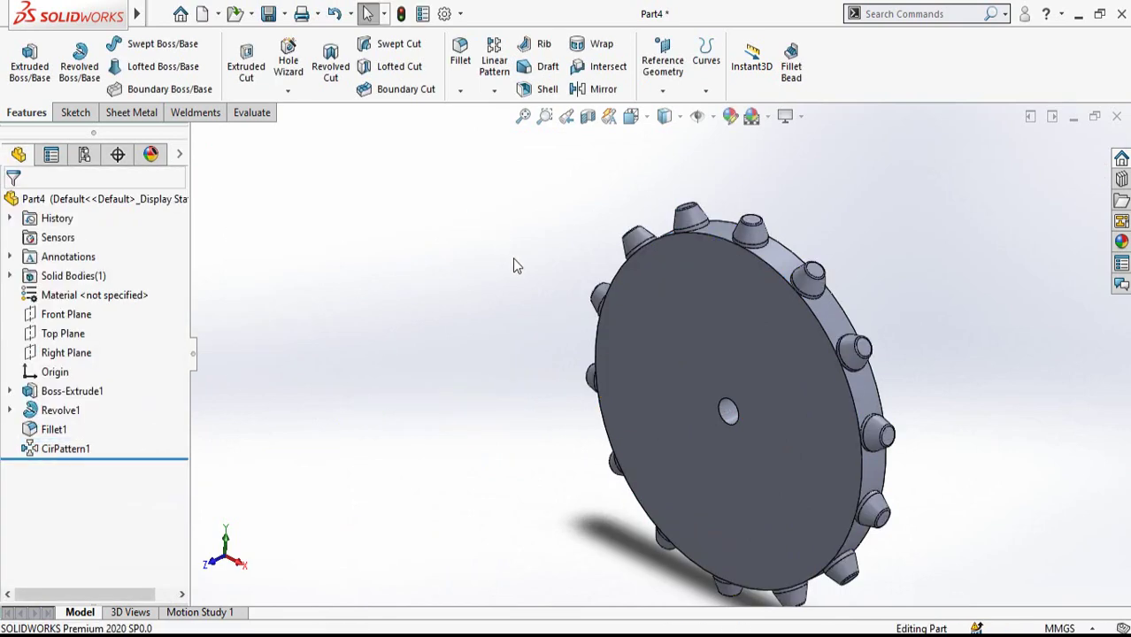
Save the toothed disc part under the file name 'Gear A'
{"action": "key", "text": "ctrl+s"}
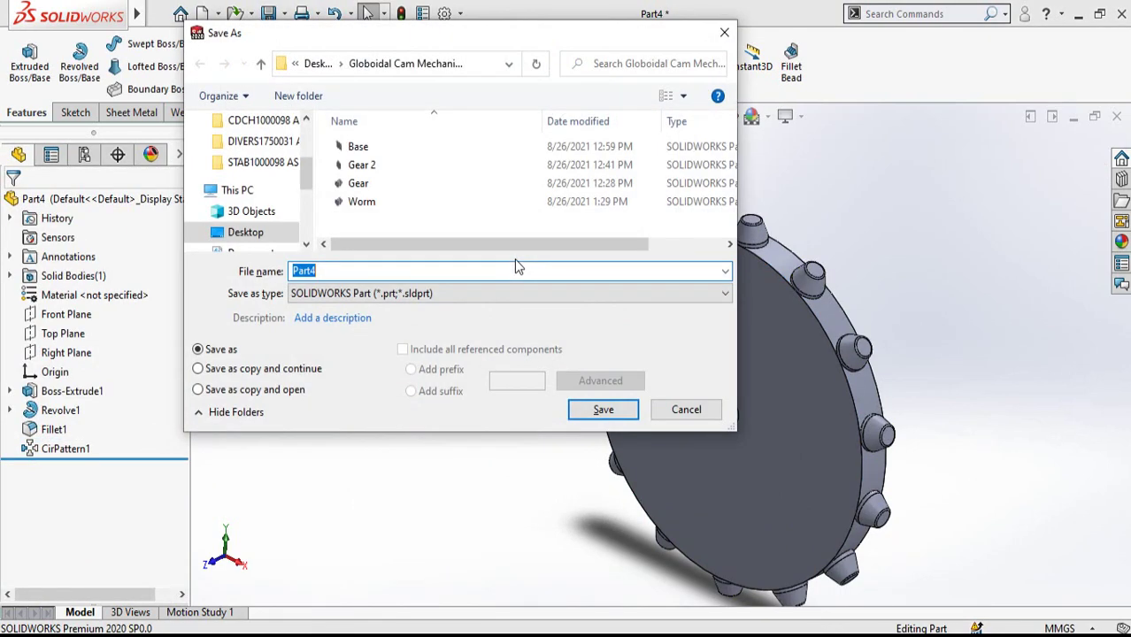
{"action": "type", "text": "Gae"}
{"action": "type", "text": "ear "}
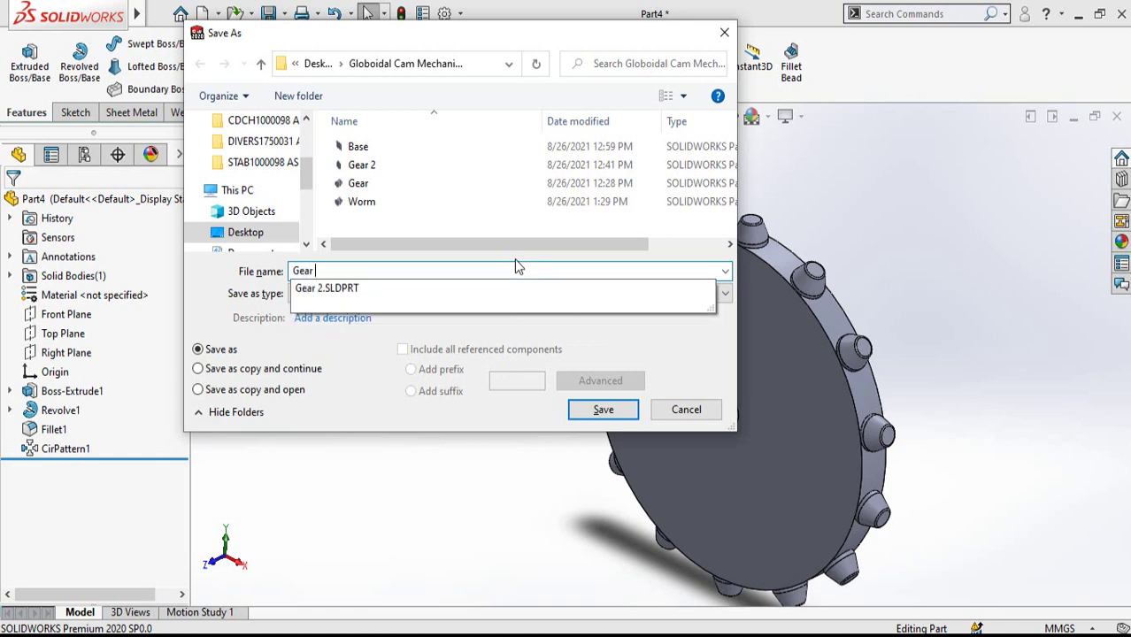
{"action": "type", "text": "A"}
{"action": "key", "text": "Return"}
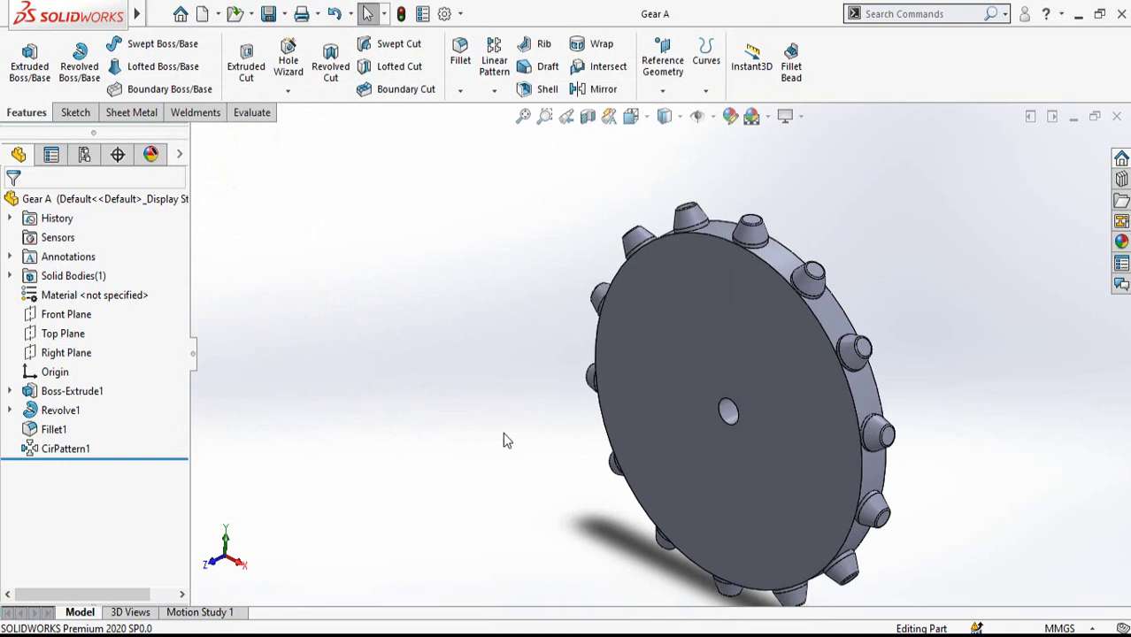
{"action": "mouse_move", "coordinate": [503, 432]}
{"action": "middle_mouse_down"}
{"action": "mouse_move", "coordinate": [518, 409]}
{"action": "mouse_move", "coordinate": [591, 379]}
{"action": "mouse_move", "coordinate": [513, 412]}
{"action": "middle_mouse_up"}
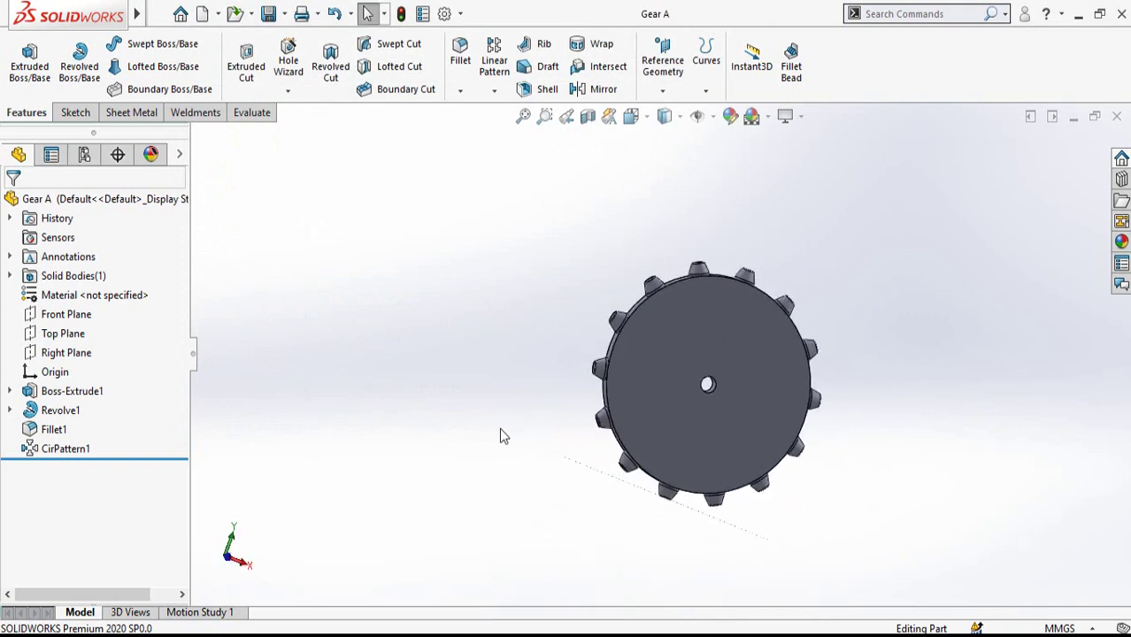
{"action": "key", "text": "ctrl+n"}
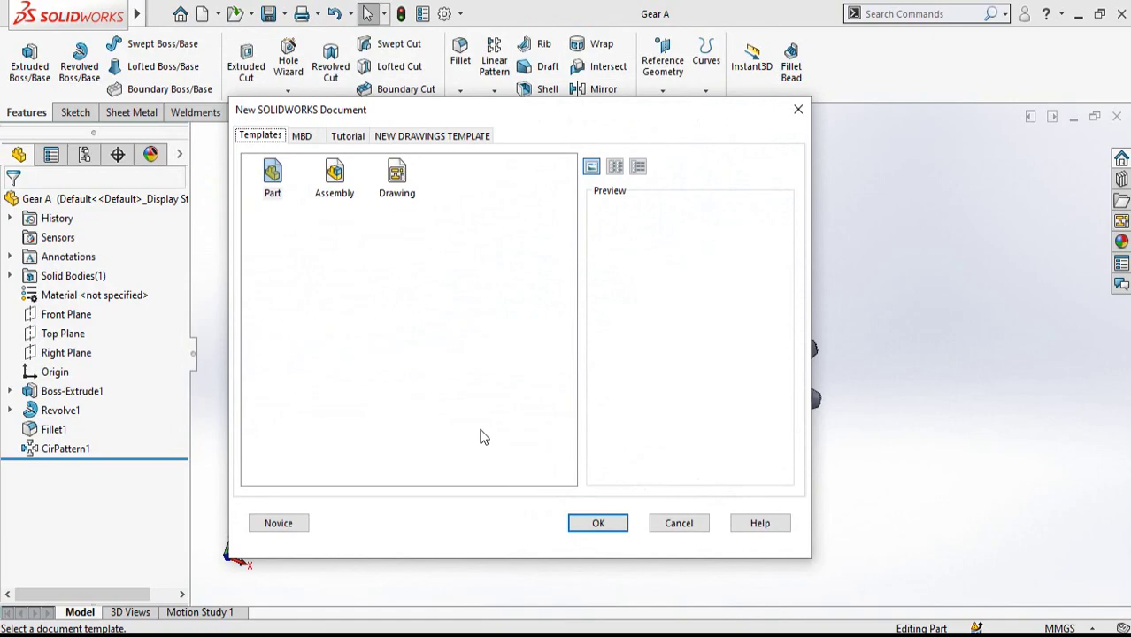
Create a new document from the Assembly template
{"action": "double_click", "coordinate": [334, 177]}
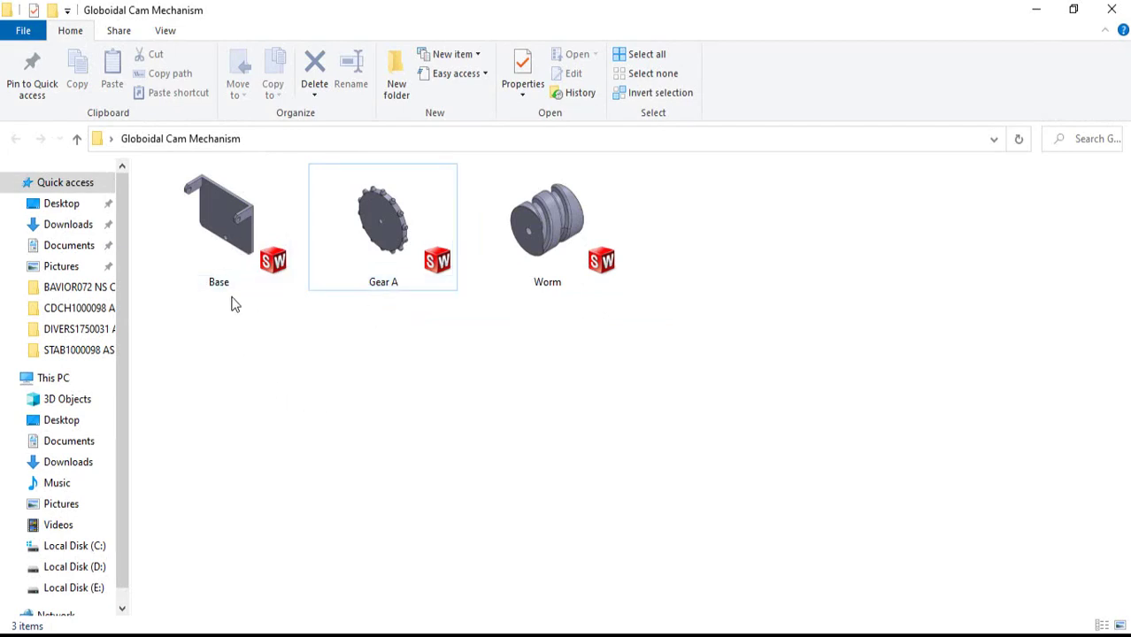
Drag the Base, Gear A and Worm part files from Globoidal Cam Mechanism into Assem1
{"action": "left_click", "coordinate": [208, 235]}
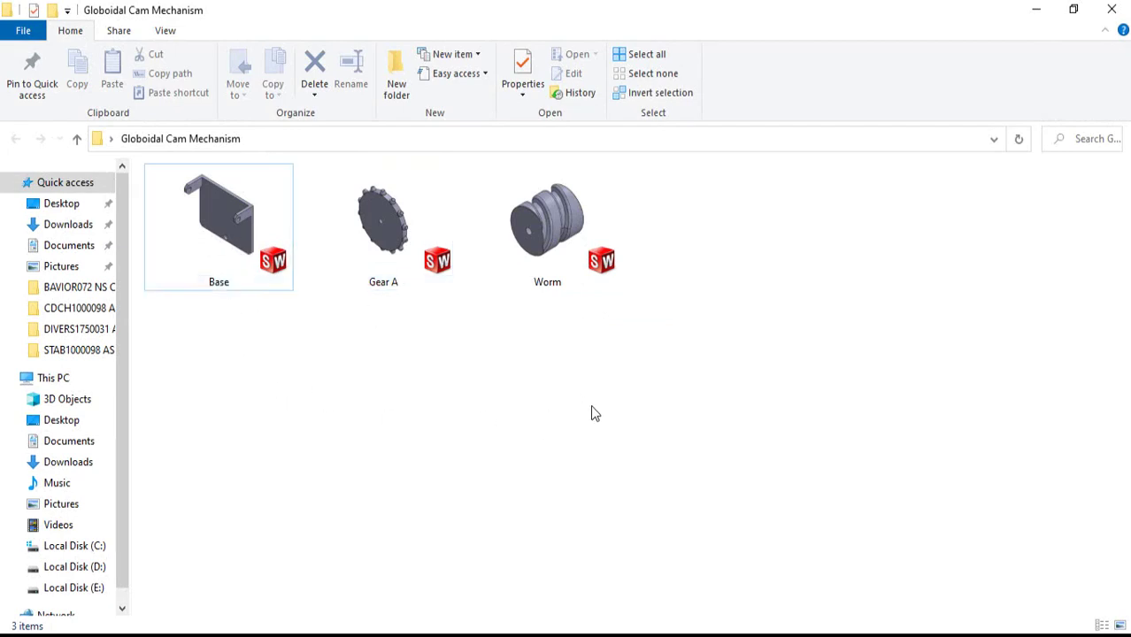
{"action": "left_click_drag", "start_coordinate": [594, 413], "coordinate": [292, 282]}
{"action": "left_click_drag", "start_coordinate": [381, 232], "coordinate": [538, 336]}
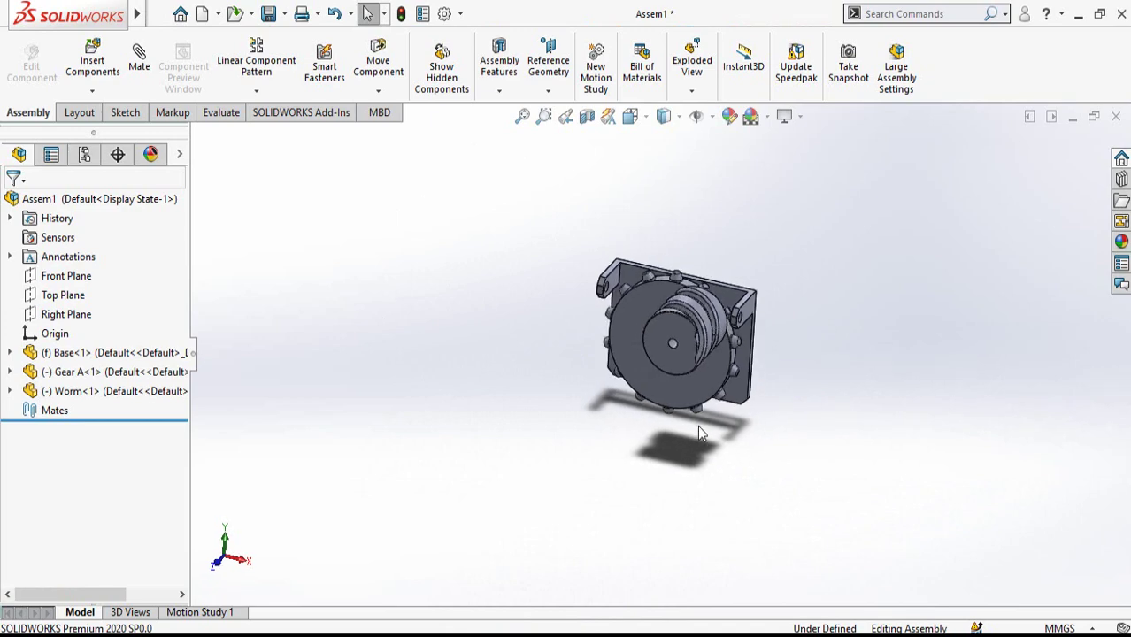
Mate the worm's centre hole concentric with the base's lug hole
{"action": "left_click_drag", "start_coordinate": [643, 349], "coordinate": [466, 505]}
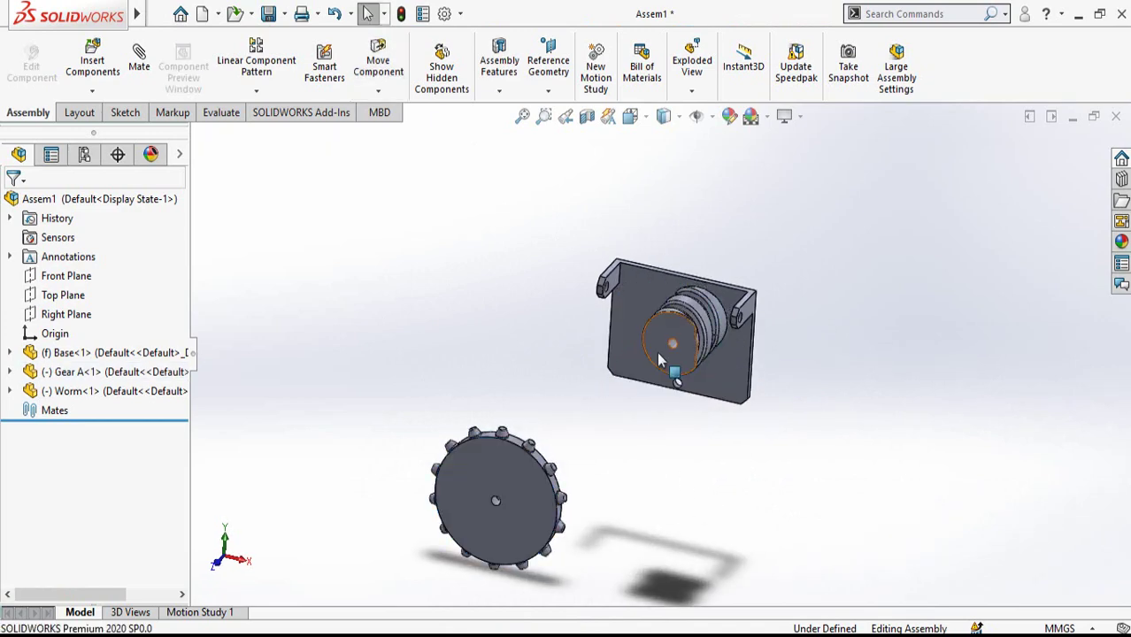
{"action": "left_click", "coordinate": [768, 319]}
{"action": "left_click", "coordinate": [791, 466]}
{"action": "scroll", "coordinate": [756, 309], "scroll_direction": "up", "scroll_amount": 5}
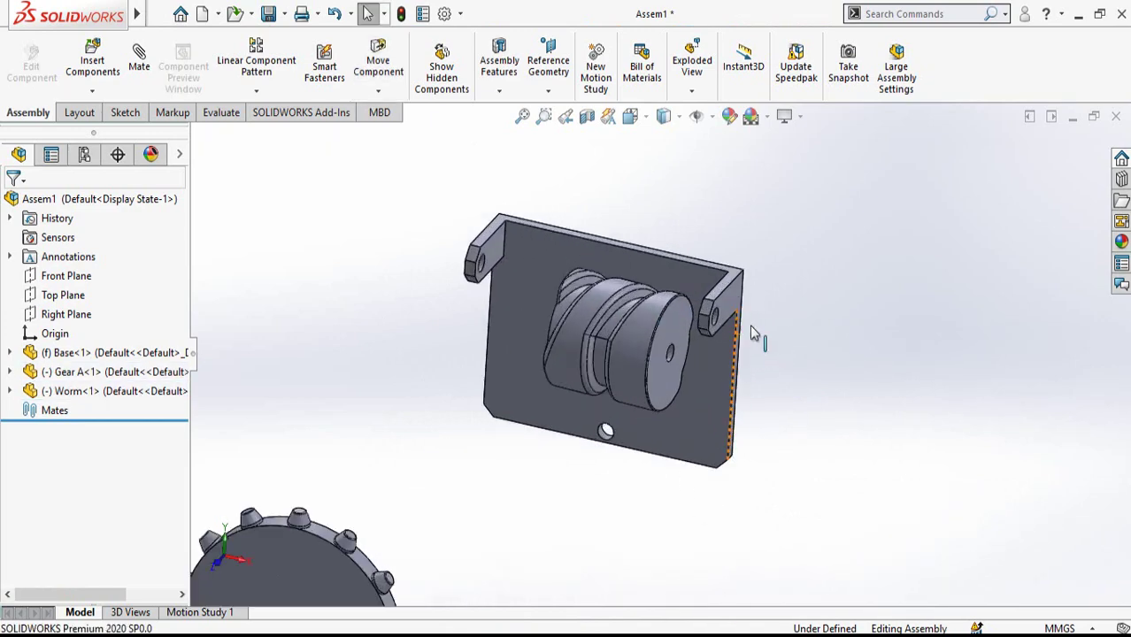
{"action": "middle_click_drag", "start_coordinate": [757, 310], "coordinate": [359, 446]}
{"action": "left_click", "coordinate": [384, 422]}
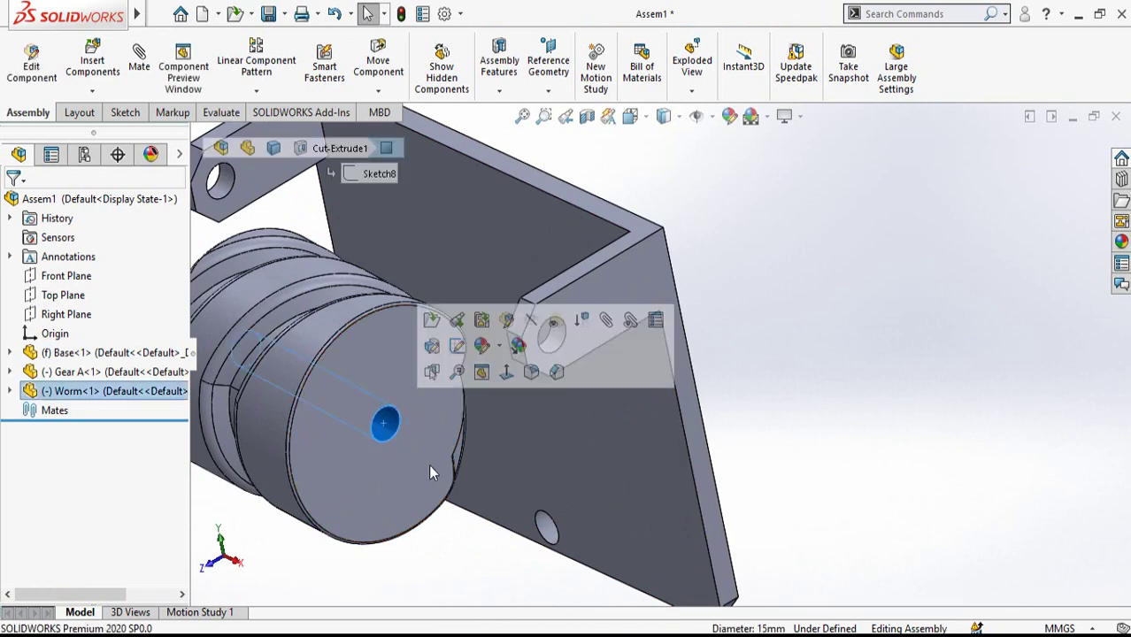
{"action": "middle_click_drag", "start_coordinate": [428, 464], "coordinate": [575, 384]}
{"action": "left_click", "coordinate": [522, 329], "text": "ctrl"}
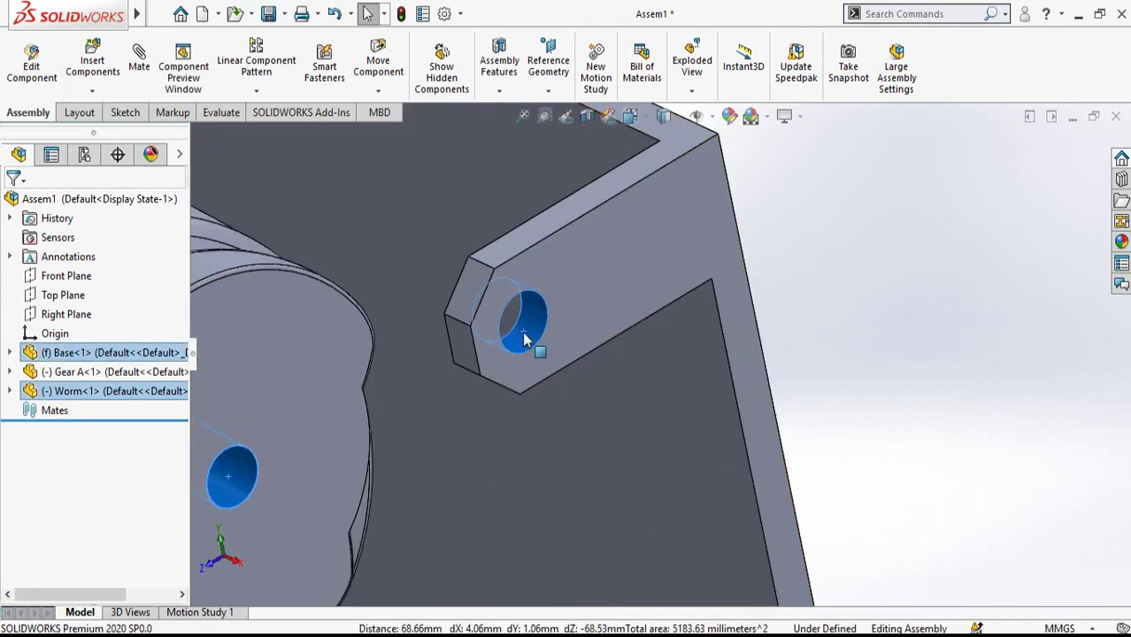
{"action": "left_click", "coordinate": [631, 318]}
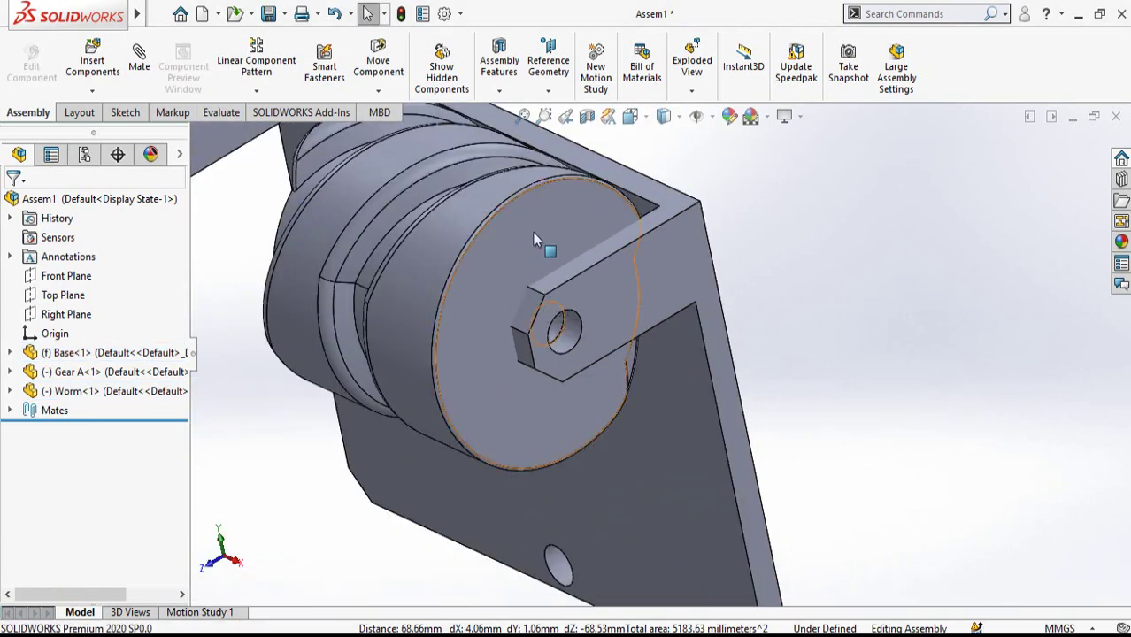
Distance-mate the worm's end face 30.12 mm from the base lug's inner face
{"action": "left_click", "coordinate": [486, 424]}
{"action": "left_click_drag", "start_coordinate": [505, 403], "coordinate": [438, 376]}
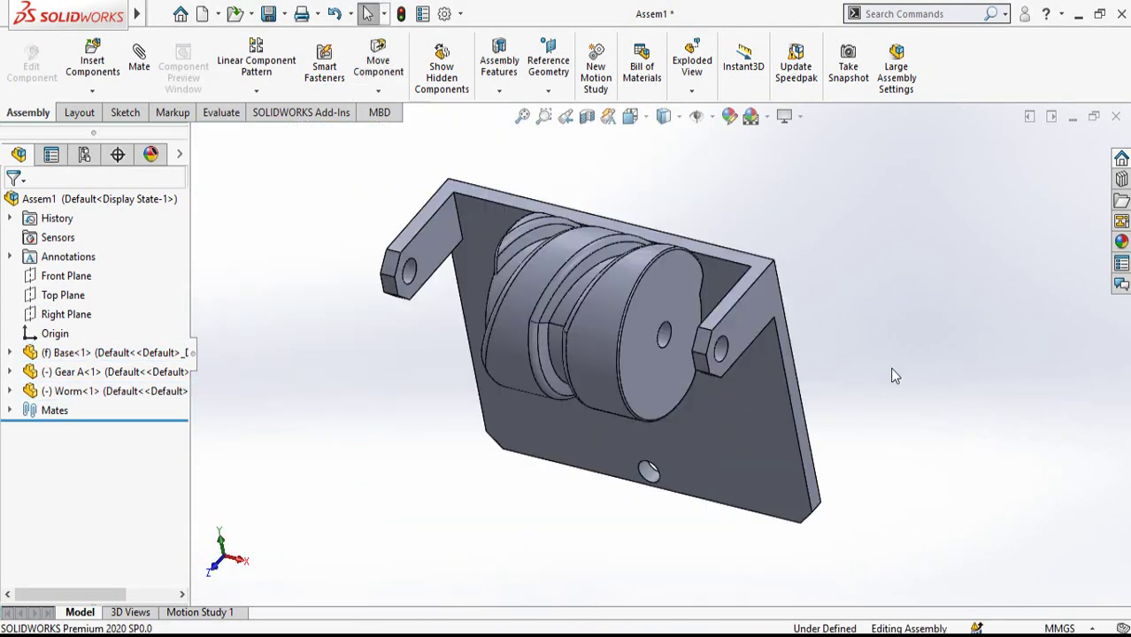
{"action": "middle_click_drag", "start_coordinate": [892, 370], "coordinate": [768, 270]}
{"action": "left_click", "coordinate": [589, 312]}
{"action": "middle_click_drag", "start_coordinate": [632, 431], "coordinate": [698, 401]}
{"action": "left_click", "coordinate": [653, 355], "text": "ctrl"}
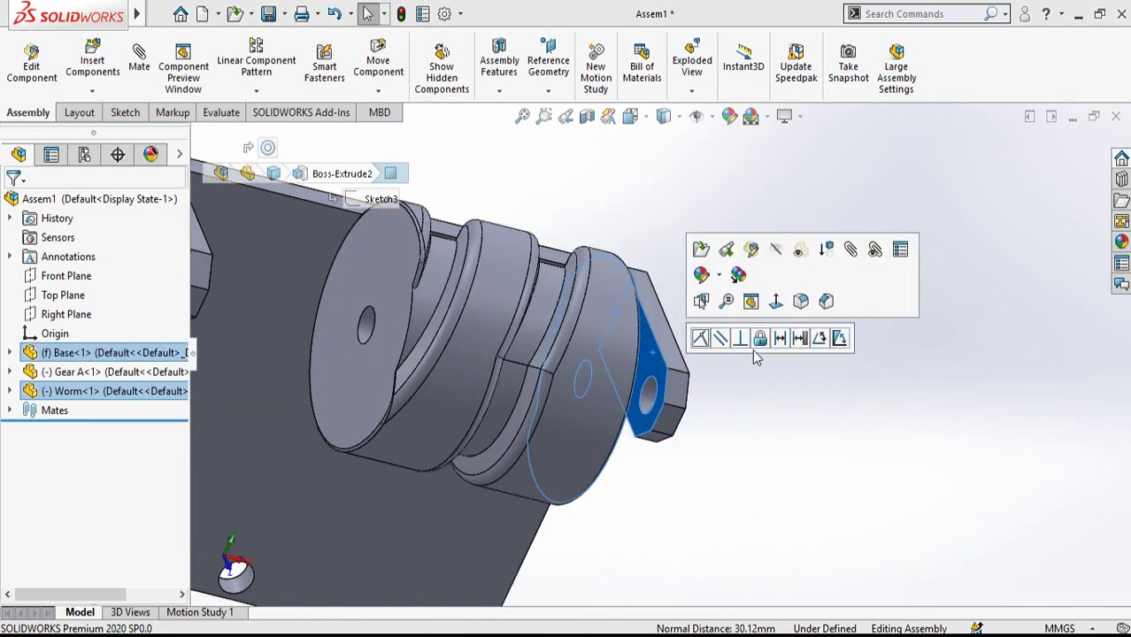
{"action": "left_click", "coordinate": [779, 339]}
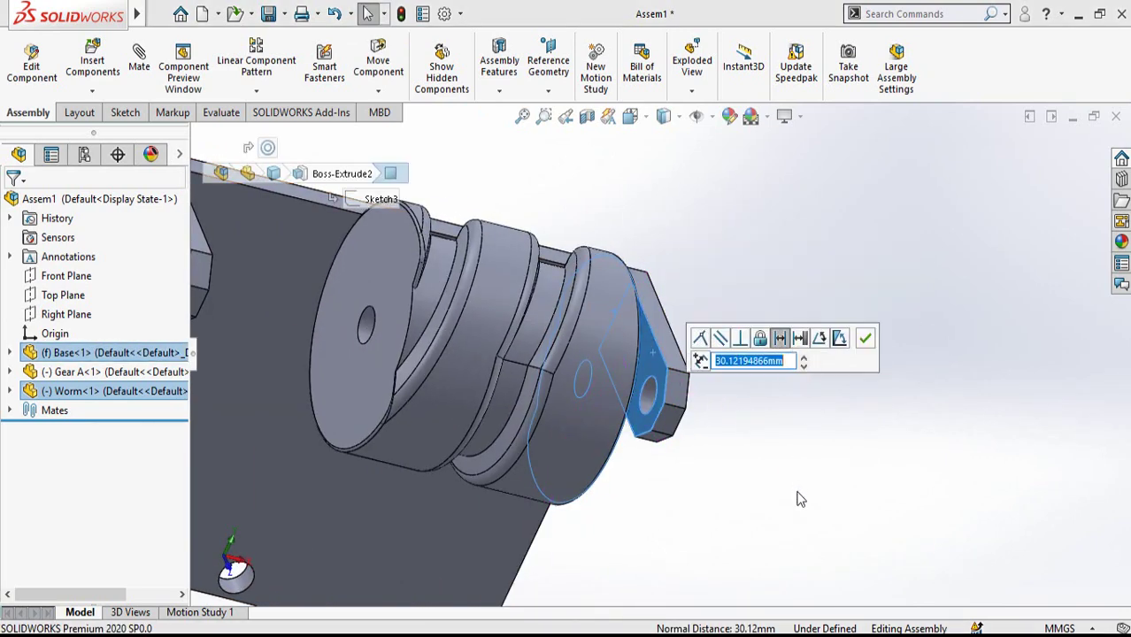
{"action": "left_click", "coordinate": [867, 339]}
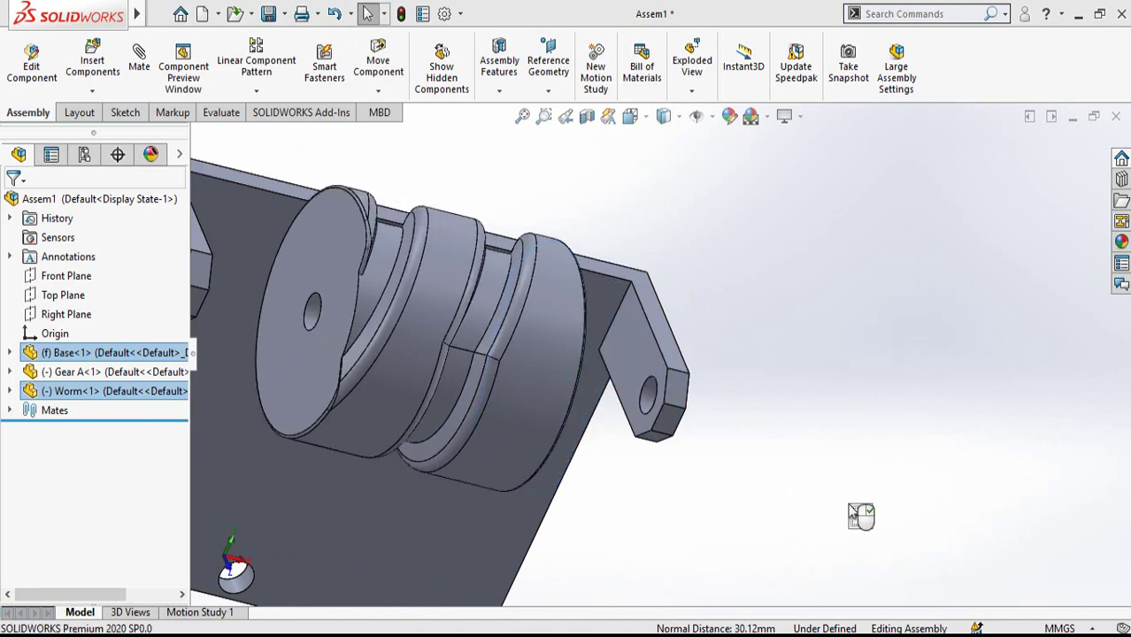
{"action": "scroll", "coordinate": [723, 455], "scroll_direction": "up", "scroll_amount": 3}
{"action": "scroll", "coordinate": [488, 503], "scroll_direction": "up", "scroll_amount": 3}
Mate Gear A's centre hole concentric with the matching hole in the base
{"action": "middle_click_drag", "start_coordinate": [487, 504], "coordinate": [445, 512]}
{"action": "scroll", "coordinate": [446, 511], "scroll_direction": "down", "scroll_amount": 3}
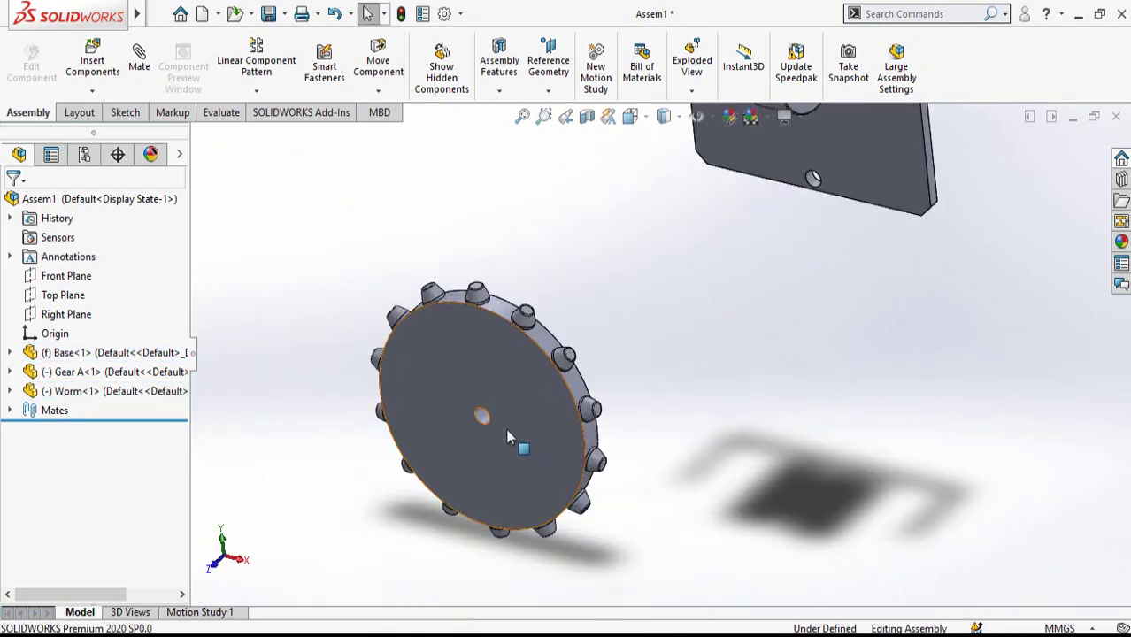
{"action": "scroll", "coordinate": [500, 416], "scroll_direction": "down", "scroll_amount": 3}
{"action": "left_click", "coordinate": [502, 396]}
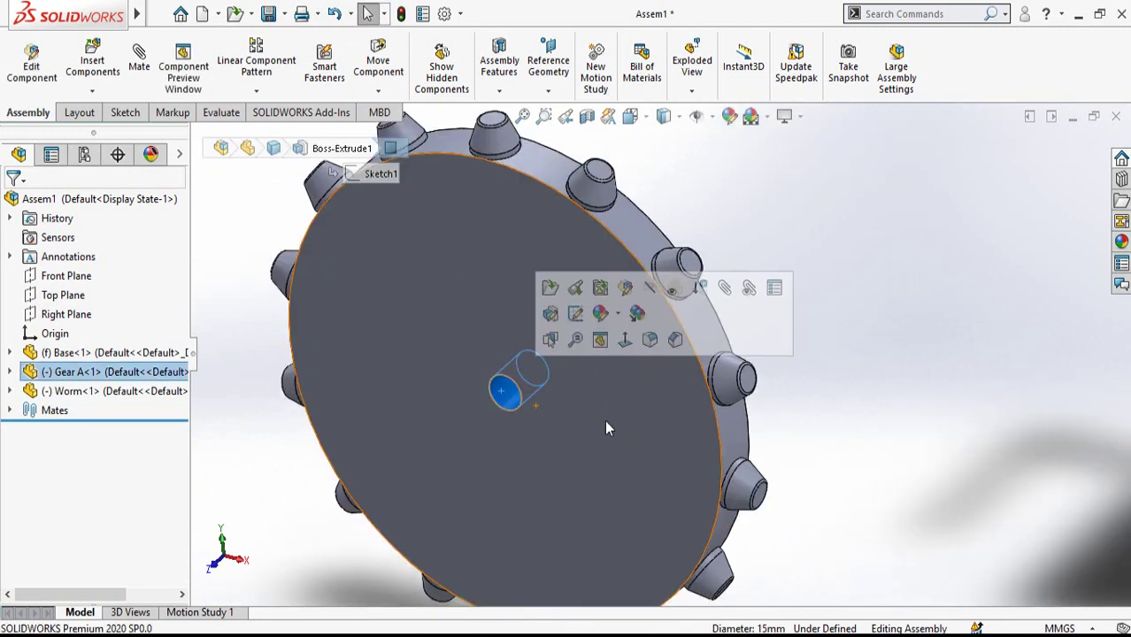
{"action": "scroll", "coordinate": [604, 419], "scroll_direction": "up", "scroll_amount": 3}
{"action": "scroll", "coordinate": [753, 258], "scroll_direction": "down", "scroll_amount": 3}
{"action": "scroll", "coordinate": [699, 264], "scroll_direction": "down", "scroll_amount": 2}
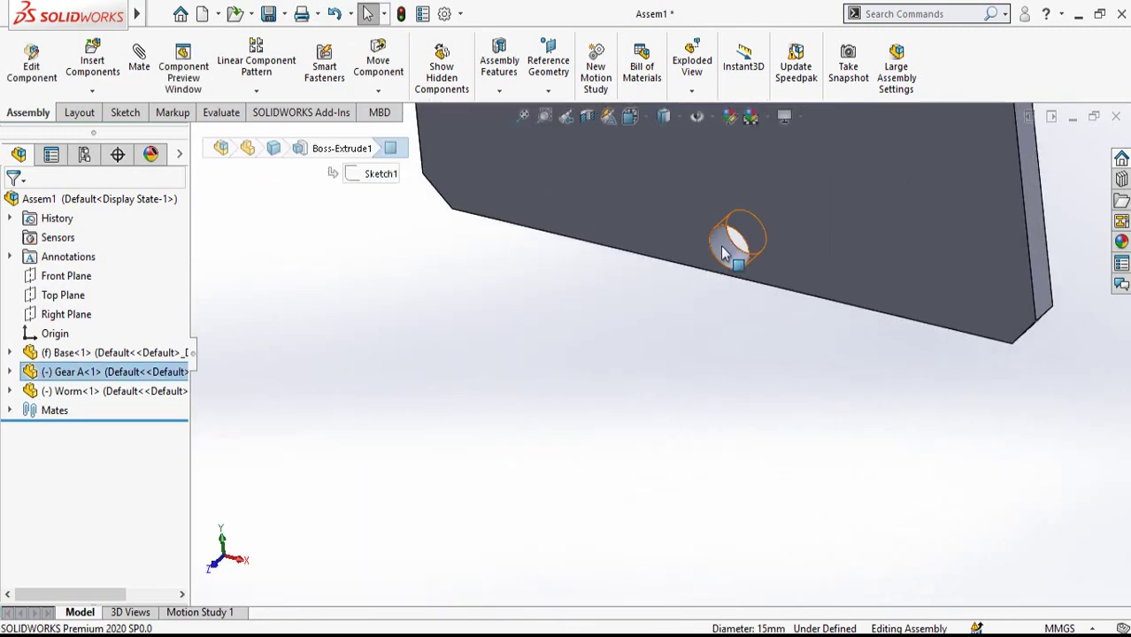
{"action": "left_click", "coordinate": [722, 247], "text": "ctrl"}
{"action": "left_click", "coordinate": [829, 231]}
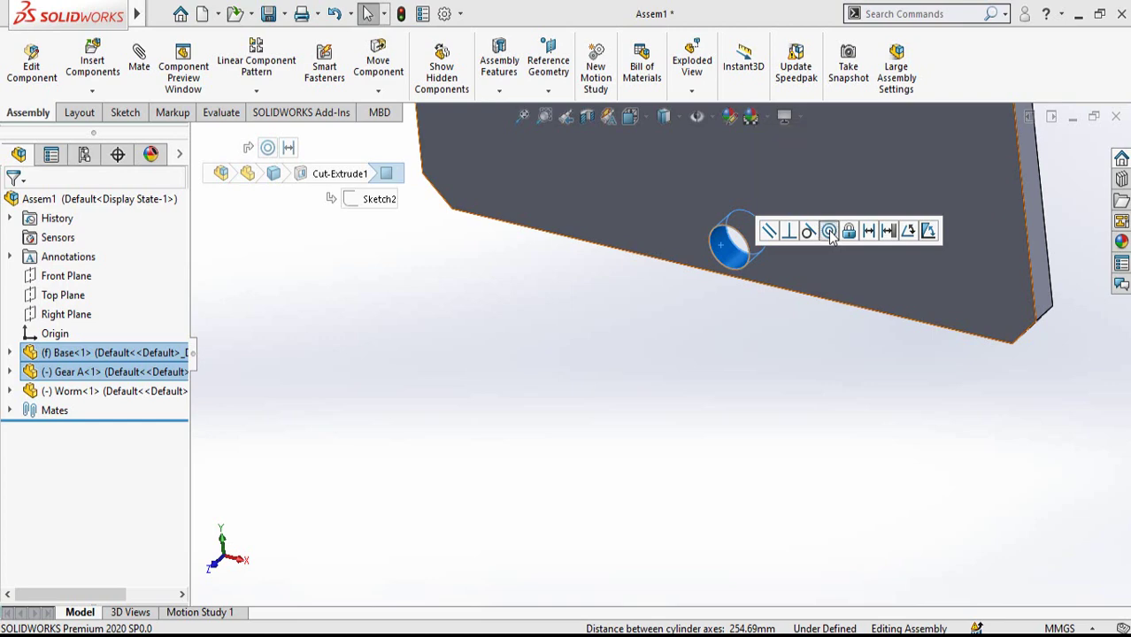
{"action": "left_click", "coordinate": [836, 240]}
Add a Width mate between Gear A's circular face and a worm face
{"action": "scroll", "coordinate": [530, 389], "scroll_direction": "up", "scroll_amount": 5}
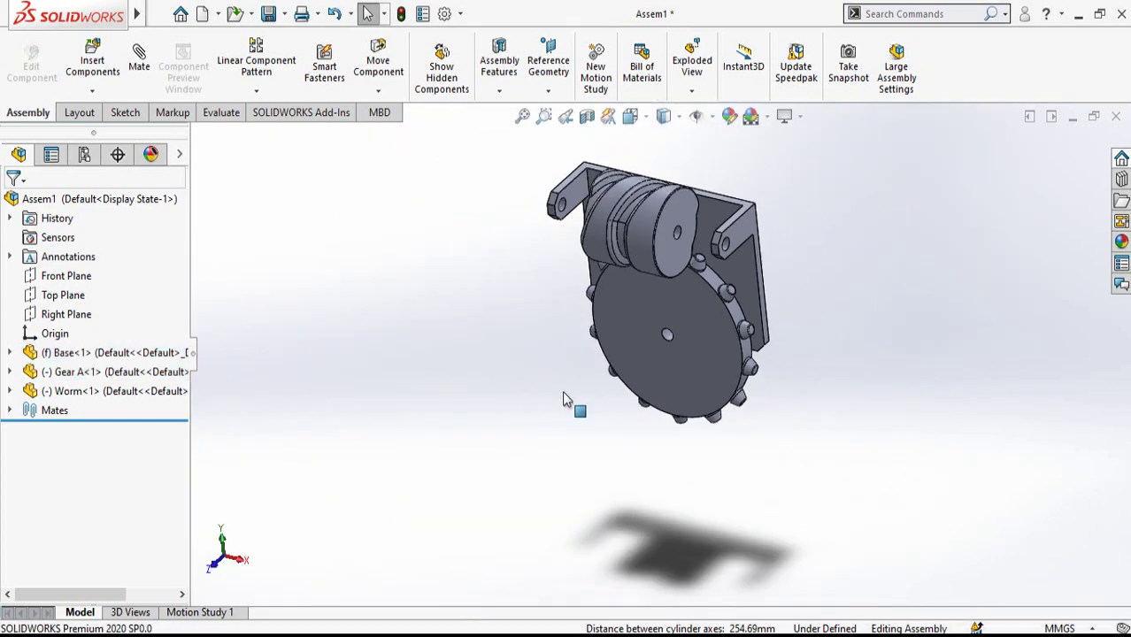
{"action": "scroll", "coordinate": [606, 457], "scroll_direction": "down", "scroll_amount": 4}
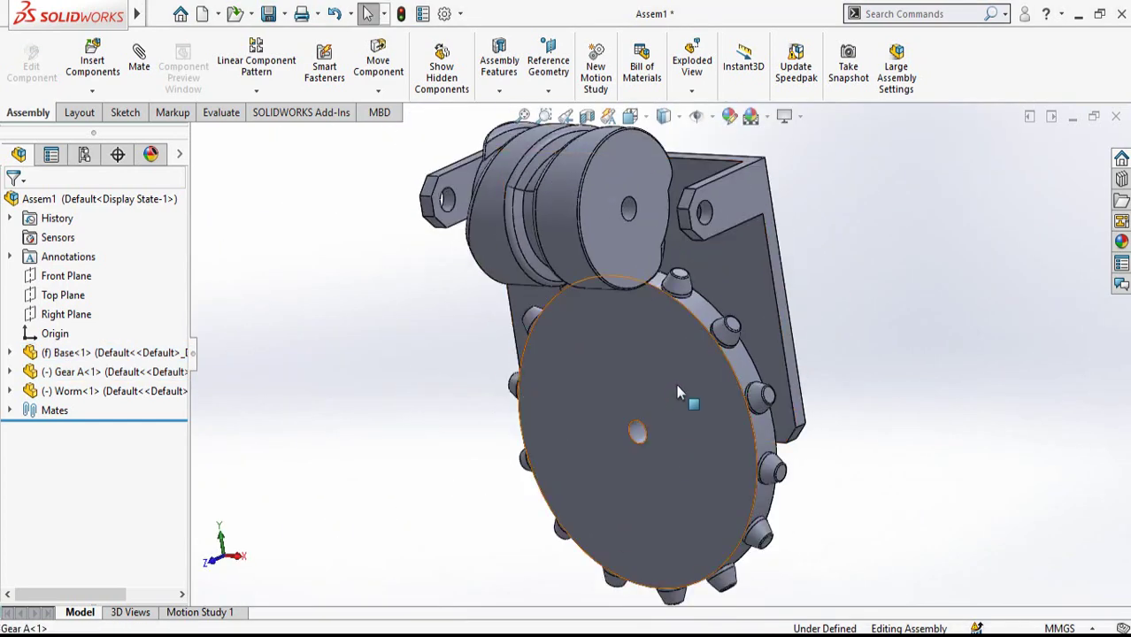
{"action": "left_click", "coordinate": [676, 384]}
{"action": "middle_click_drag", "start_coordinate": [676, 384], "coordinate": [817, 525]}
{"action": "left_click", "coordinate": [819, 533]}
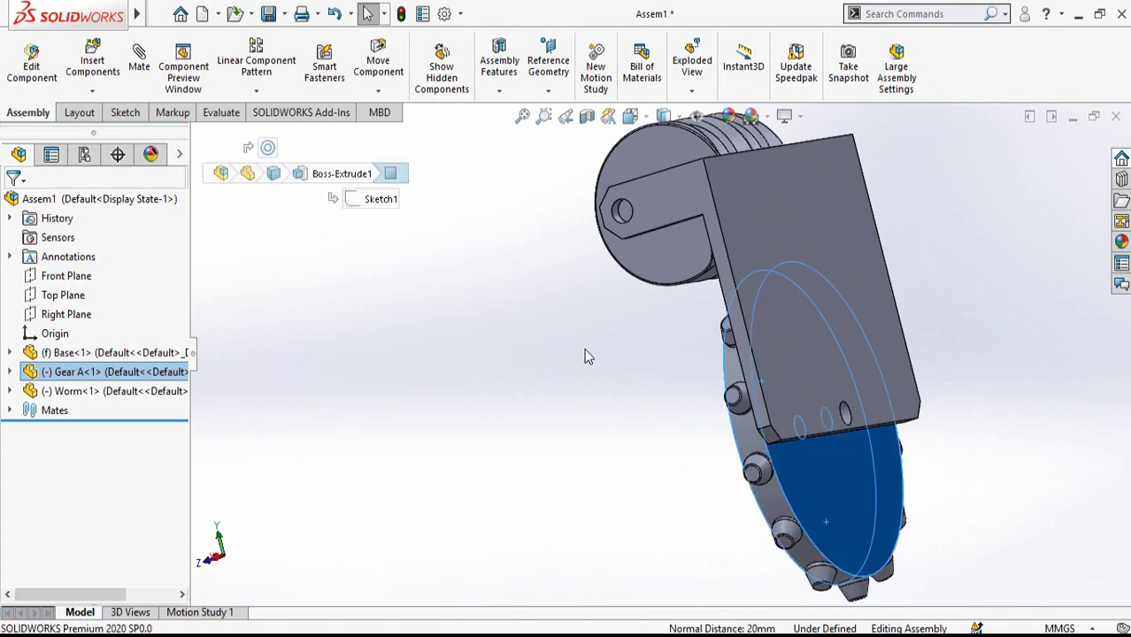
{"action": "middle_click_drag", "start_coordinate": [630, 267], "coordinate": [654, 292]}
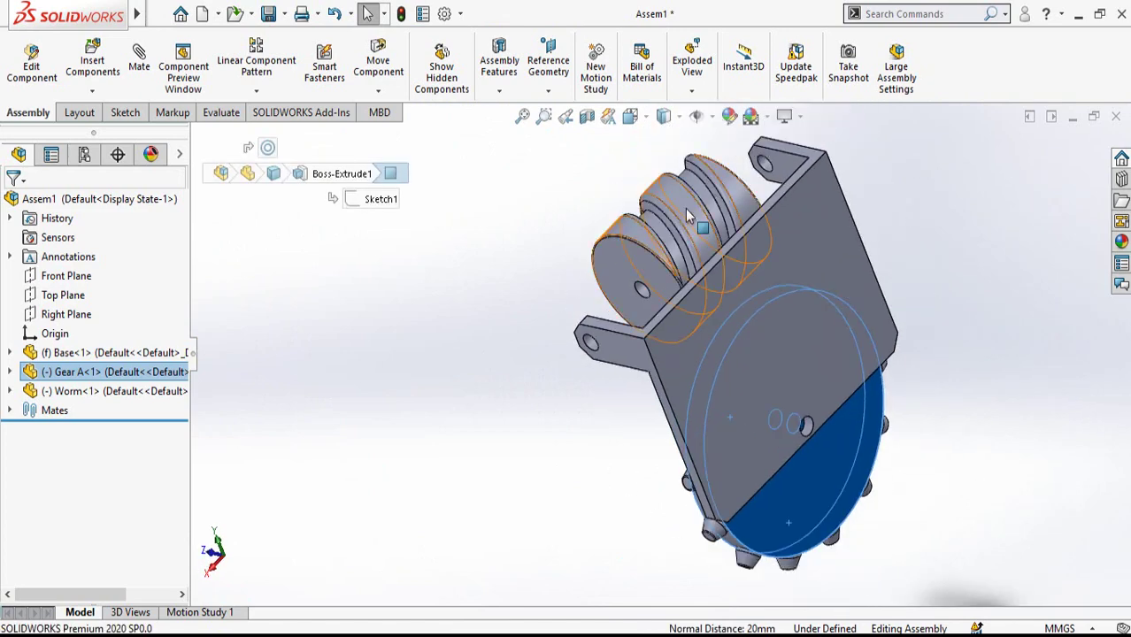
{"action": "left_click", "coordinate": [688, 215], "text": "ctrl"}
{"action": "left_click", "coordinate": [734, 188]}
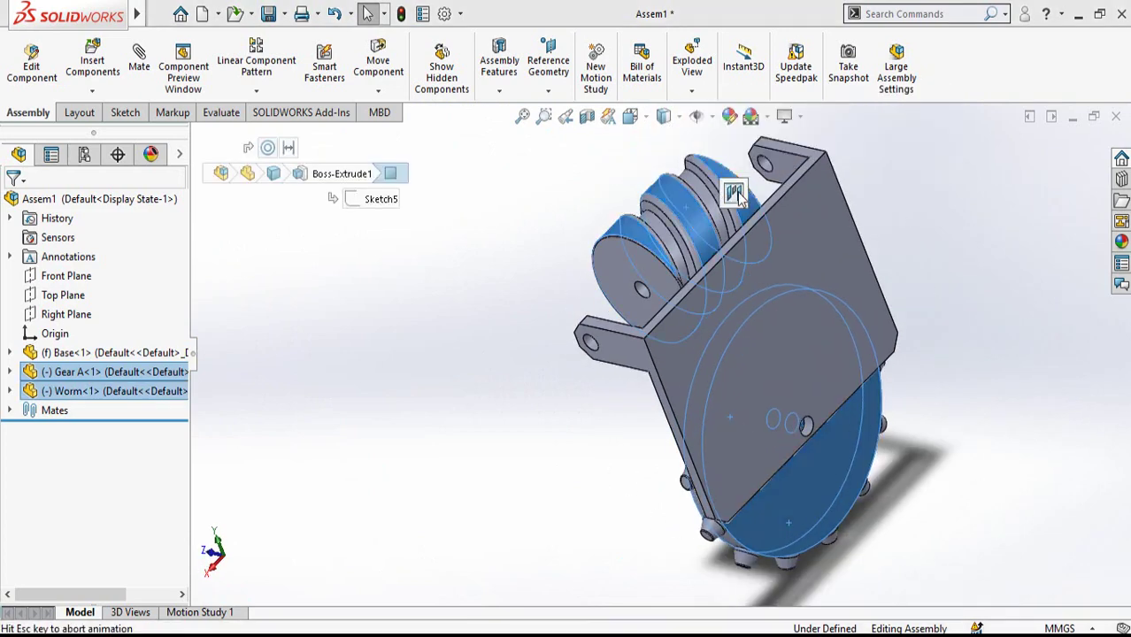
{"action": "left_click", "coordinate": [759, 200]}
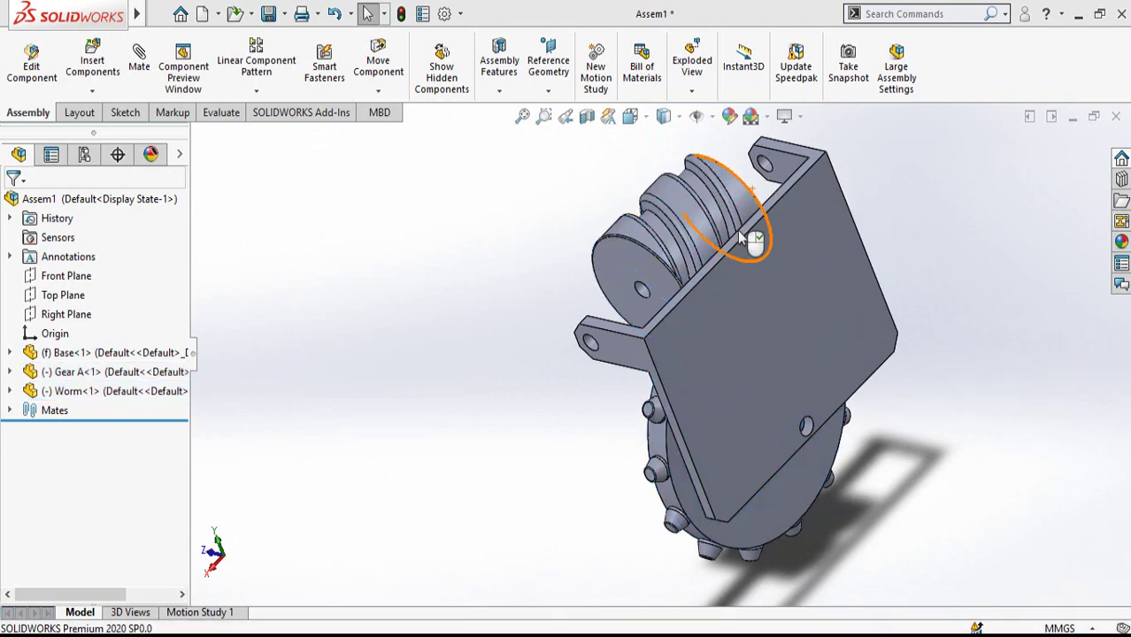
Delete the Width1 mate from the assembly's mates list
{"action": "middle_click_drag", "start_coordinate": [593, 450], "coordinate": [680, 385]}
{"action": "scroll", "coordinate": [681, 385], "scroll_direction": "down", "scroll_amount": 5}
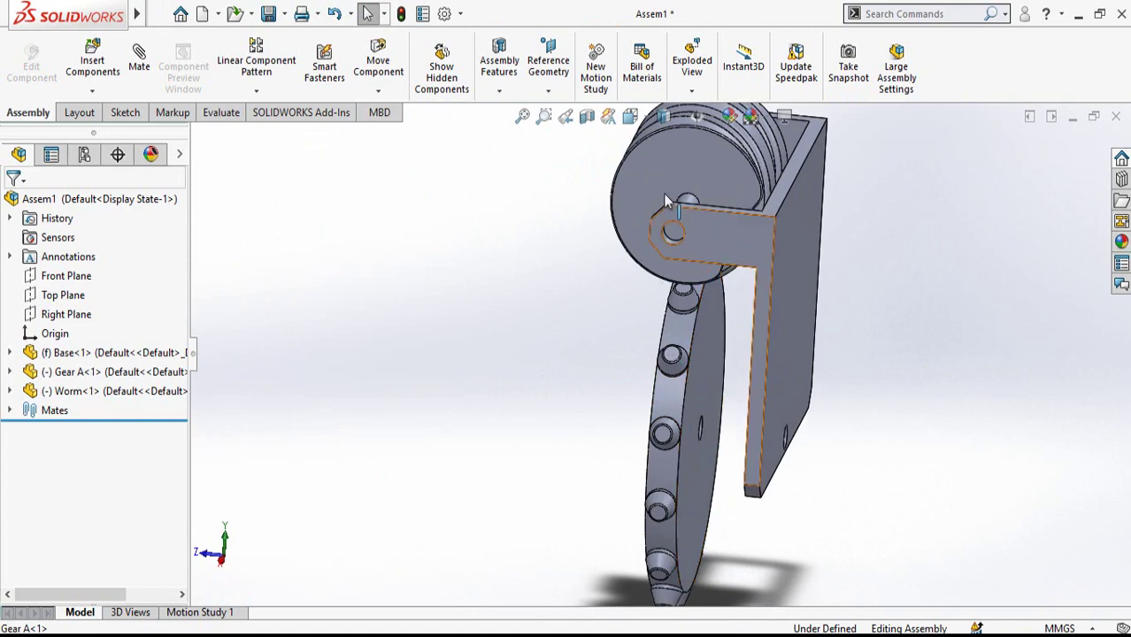
{"action": "middle_click_drag", "start_coordinate": [724, 425], "coordinate": [706, 411]}
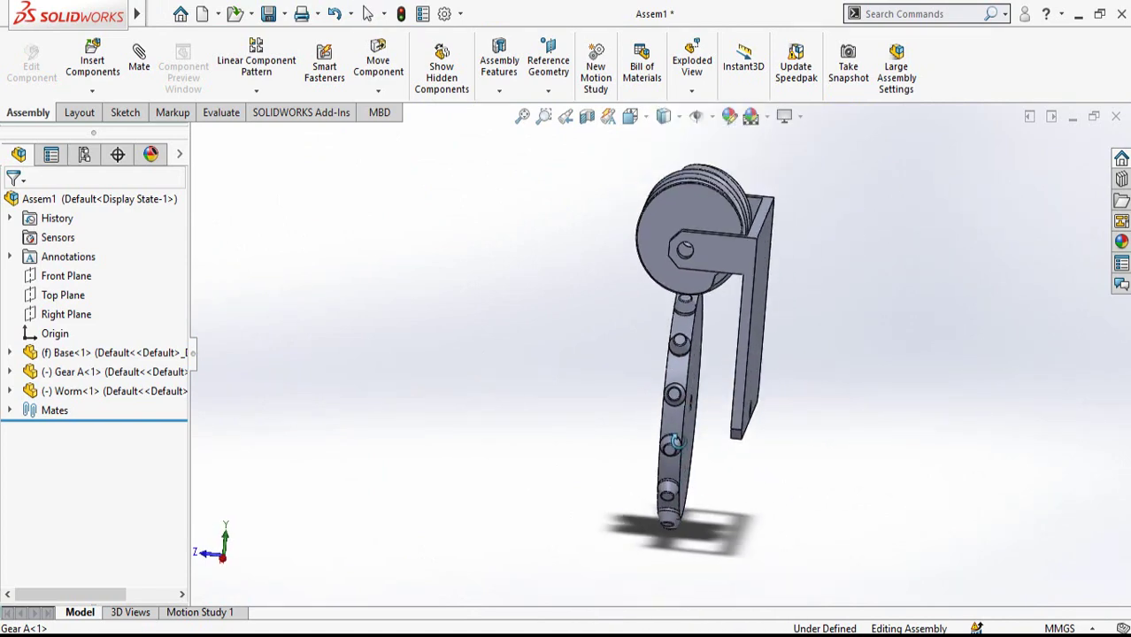
{"action": "middle_click_drag", "start_coordinate": [708, 364], "coordinate": [756, 384]}
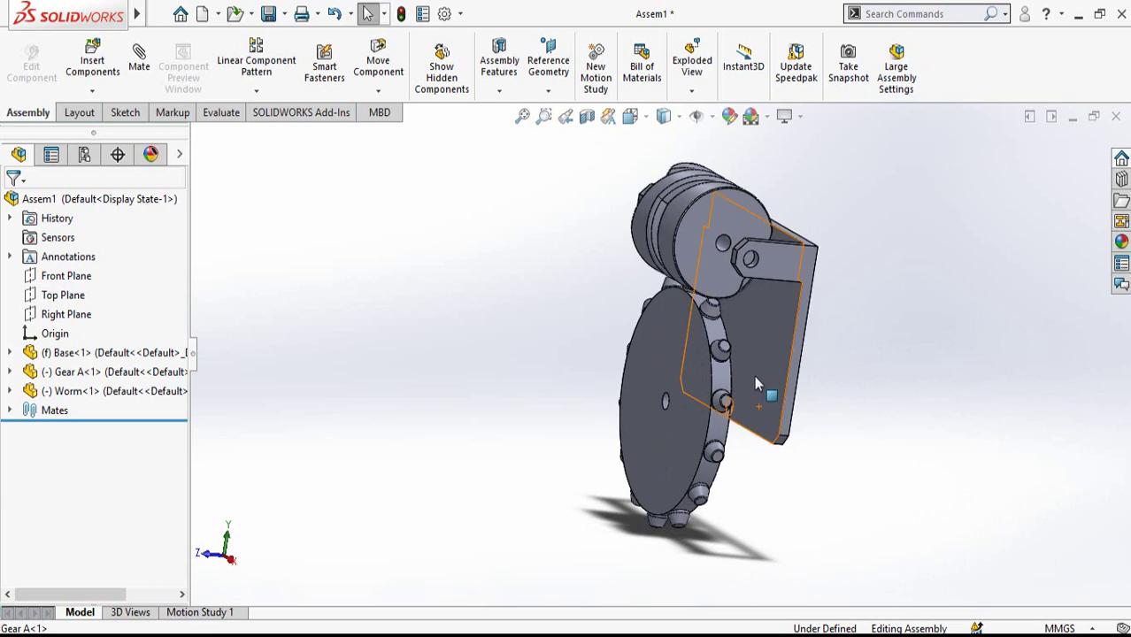
{"action": "left_click", "coordinate": [10, 410]}
{"action": "right_click", "coordinate": [76, 487]}
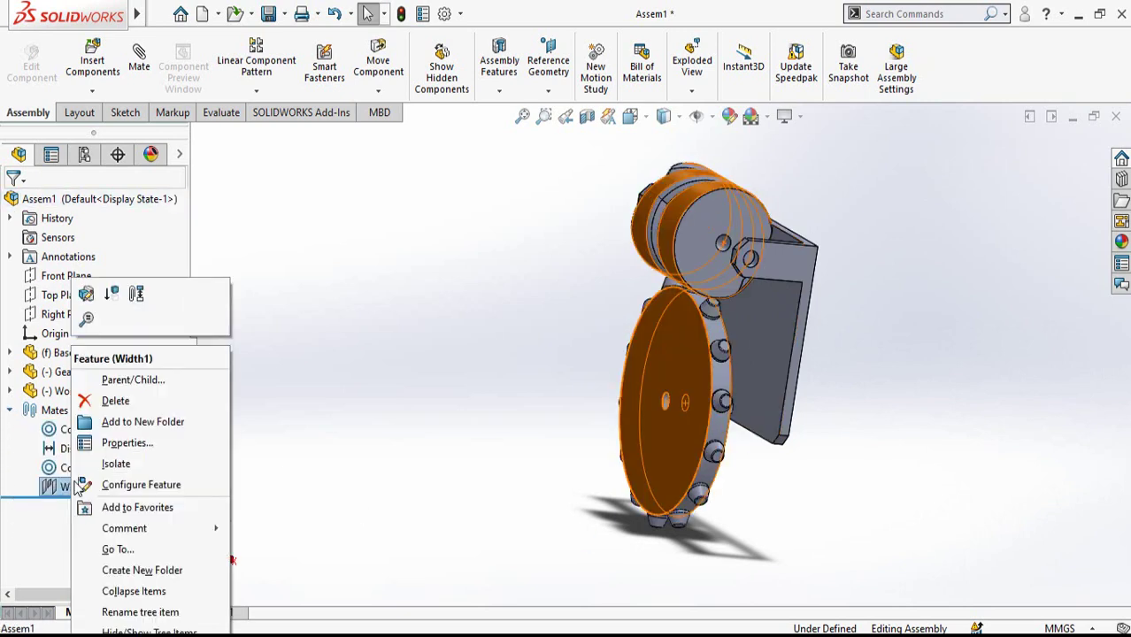
{"action": "left_click", "coordinate": [108, 403]}
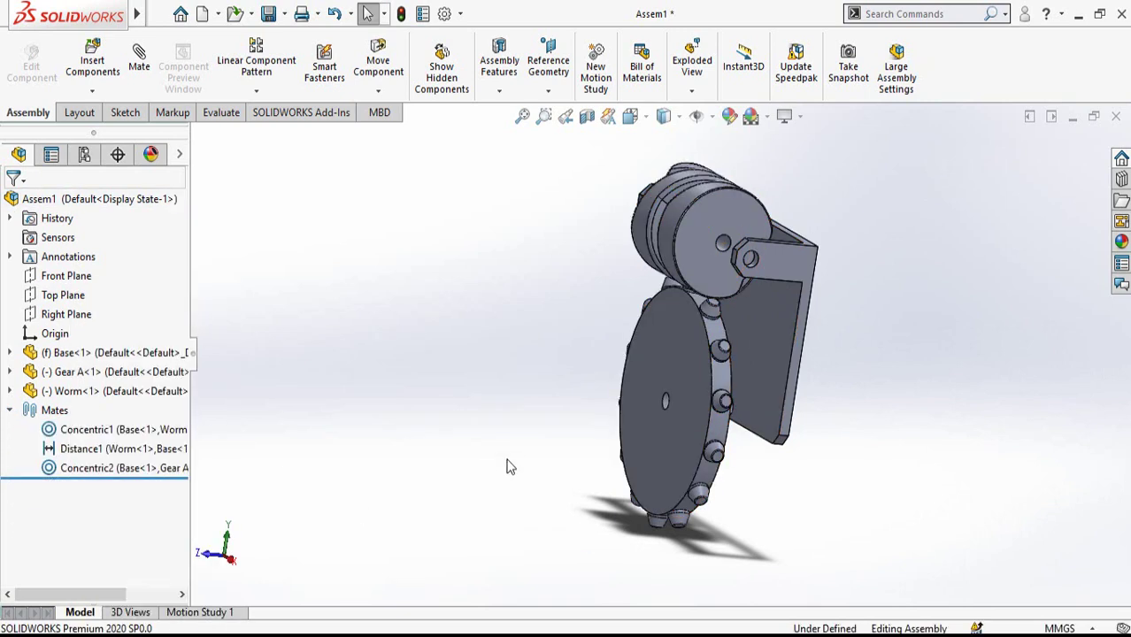
Distance-mate the base plate face and Gear A's back face at 45 mm
{"action": "left_click", "coordinate": [772, 373]}
{"action": "middle_click_drag", "start_coordinate": [773, 372], "coordinate": [676, 479]}
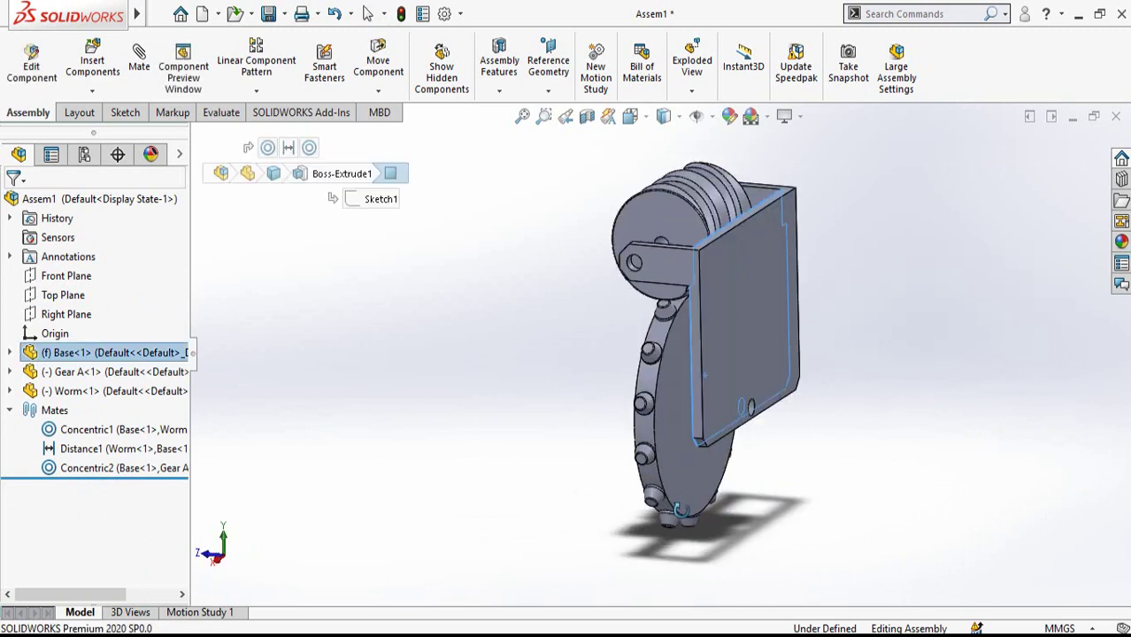
{"action": "left_click", "coordinate": [676, 479], "text": "ctrl"}
{"action": "left_click", "coordinate": [802, 466]}
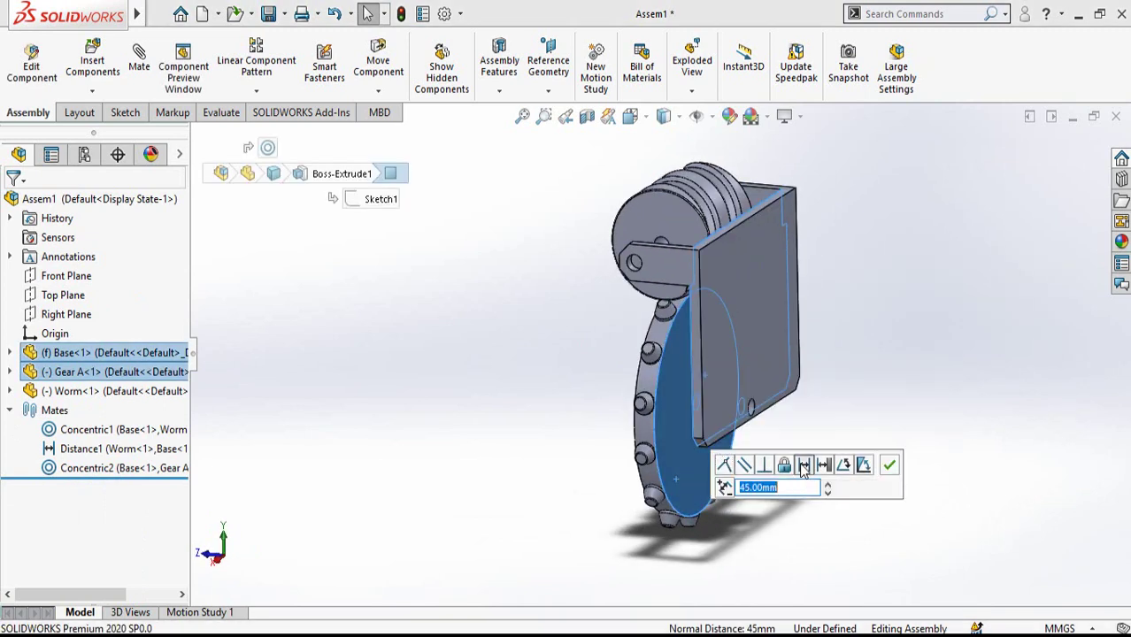
{"action": "left_click", "coordinate": [892, 472]}
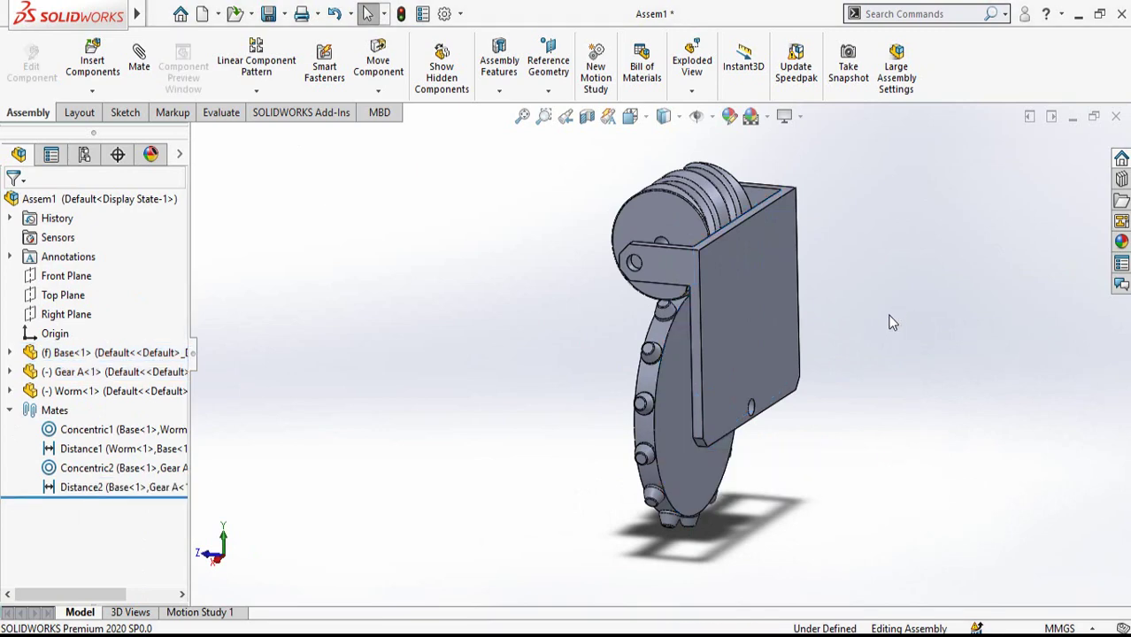
{"action": "middle_click_drag", "start_coordinate": [889, 320], "coordinate": [734, 376]}
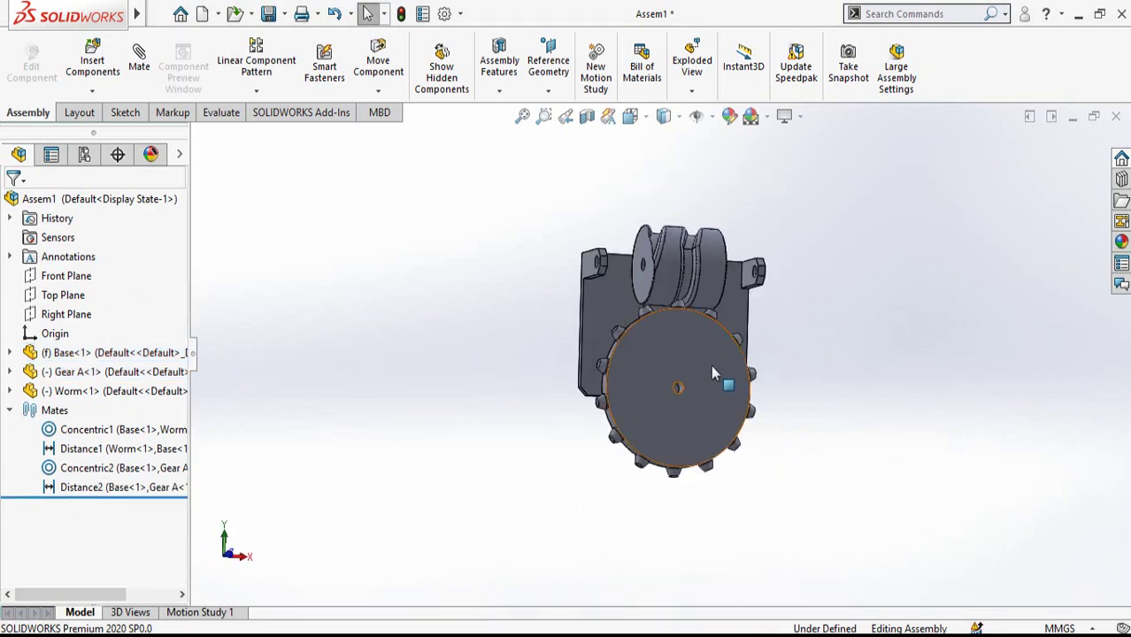
{"action": "key", "text": "space"}
{"action": "scroll", "coordinate": [612, 363], "scroll_direction": "down", "scroll_amount": 10}
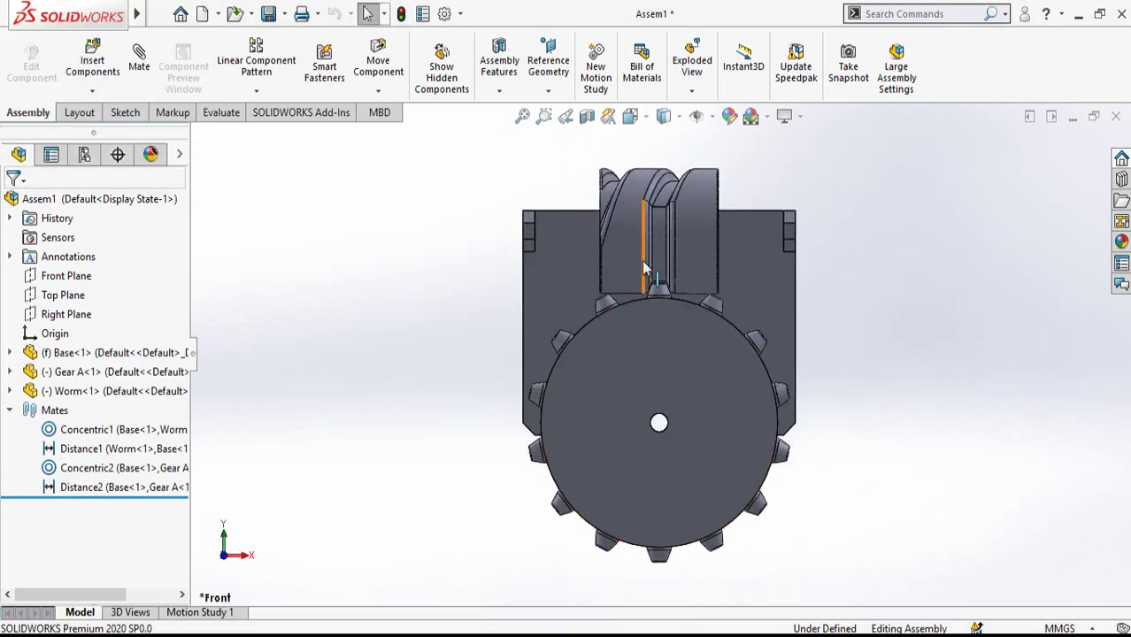
{"action": "scroll", "coordinate": [708, 318], "scroll_direction": "down", "scroll_amount": 1}
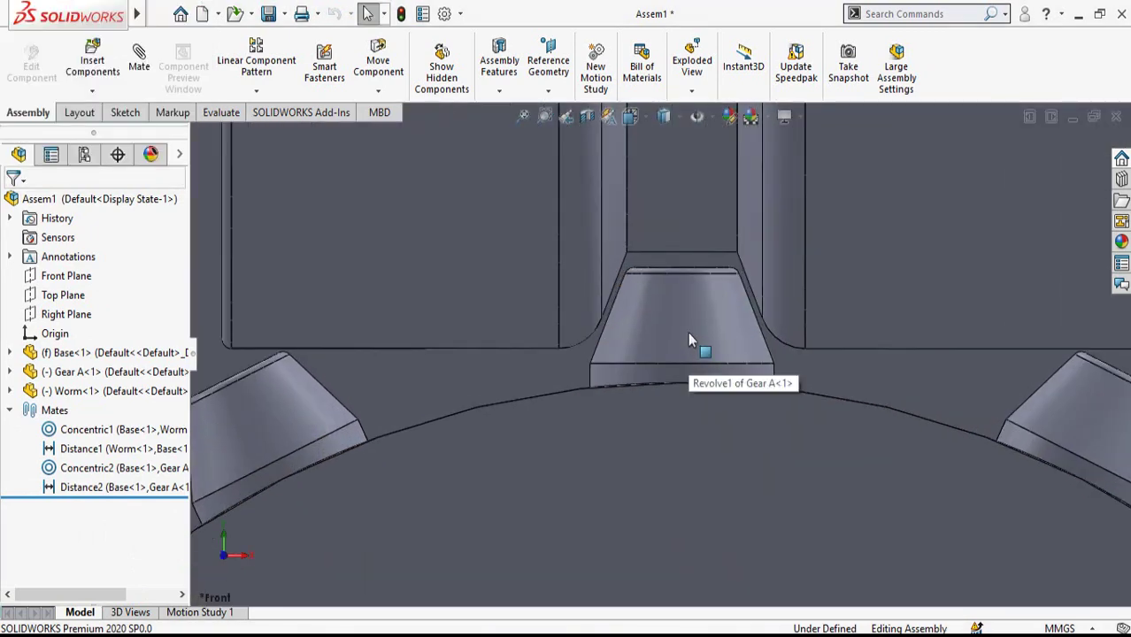
{"action": "left_click_drag", "start_coordinate": [678, 328], "coordinate": [683, 331]}
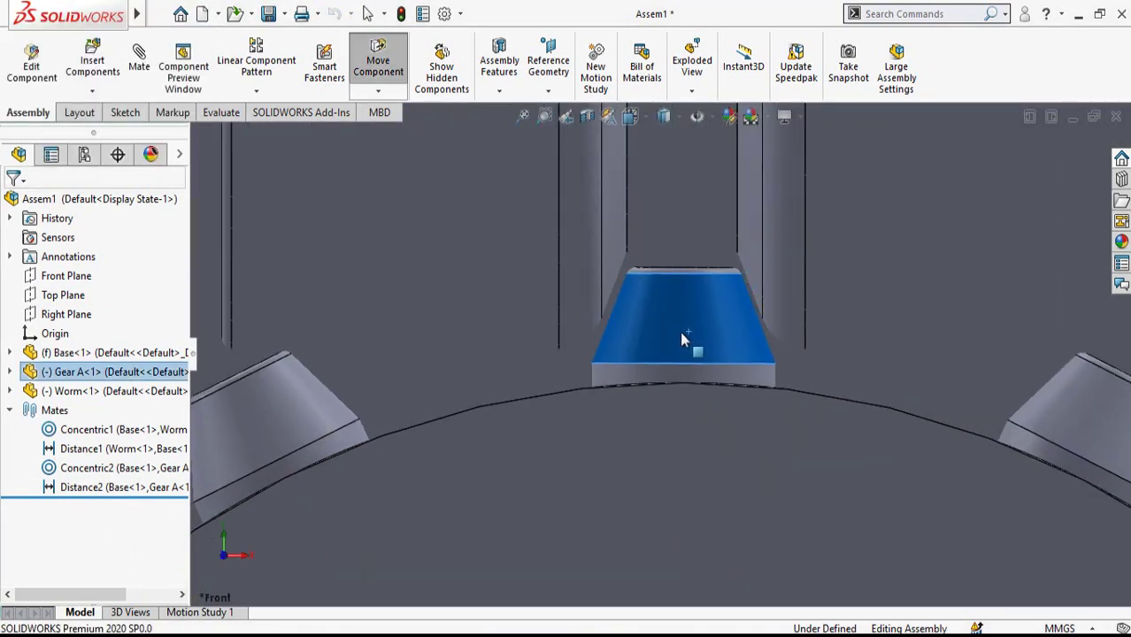
{"action": "key", "text": "Escape"}
{"action": "scroll", "coordinate": [681, 348], "scroll_direction": "up", "scroll_amount": 5}
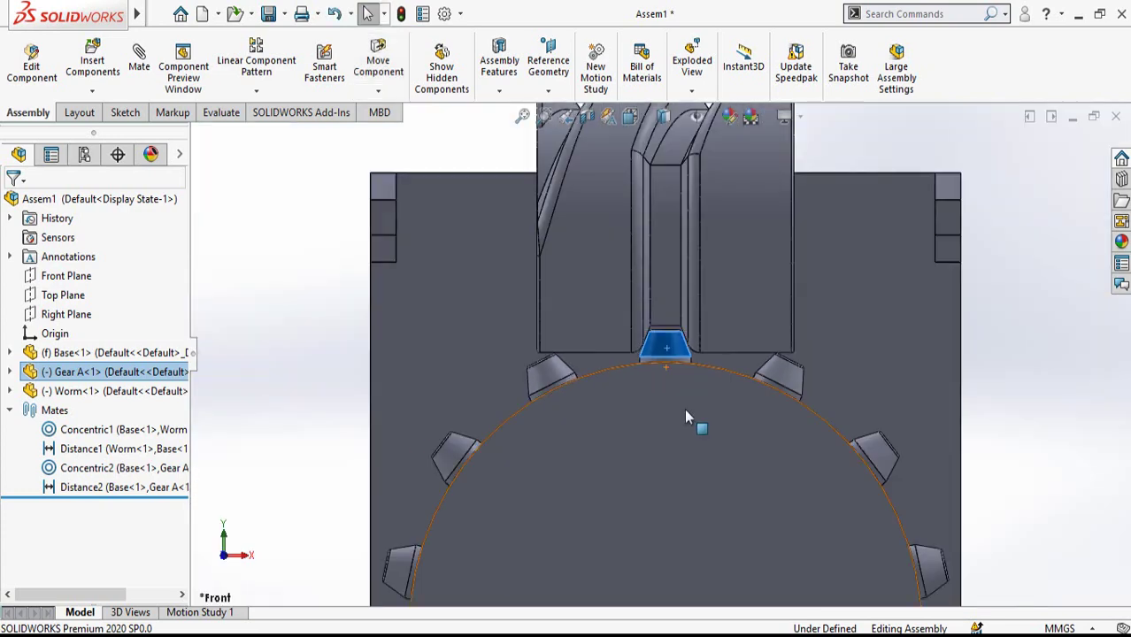
{"action": "left_click", "coordinate": [747, 292]}
{"action": "left_click", "coordinate": [863, 215]}
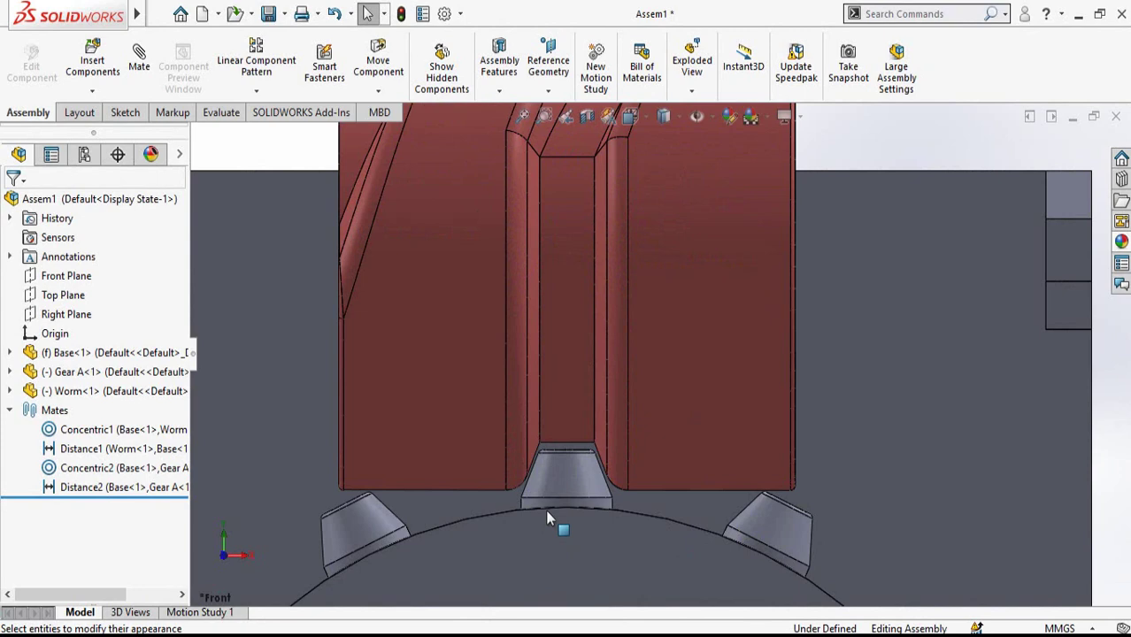
{"action": "scroll", "coordinate": [547, 512], "scroll_direction": "down", "scroll_amount": 5}
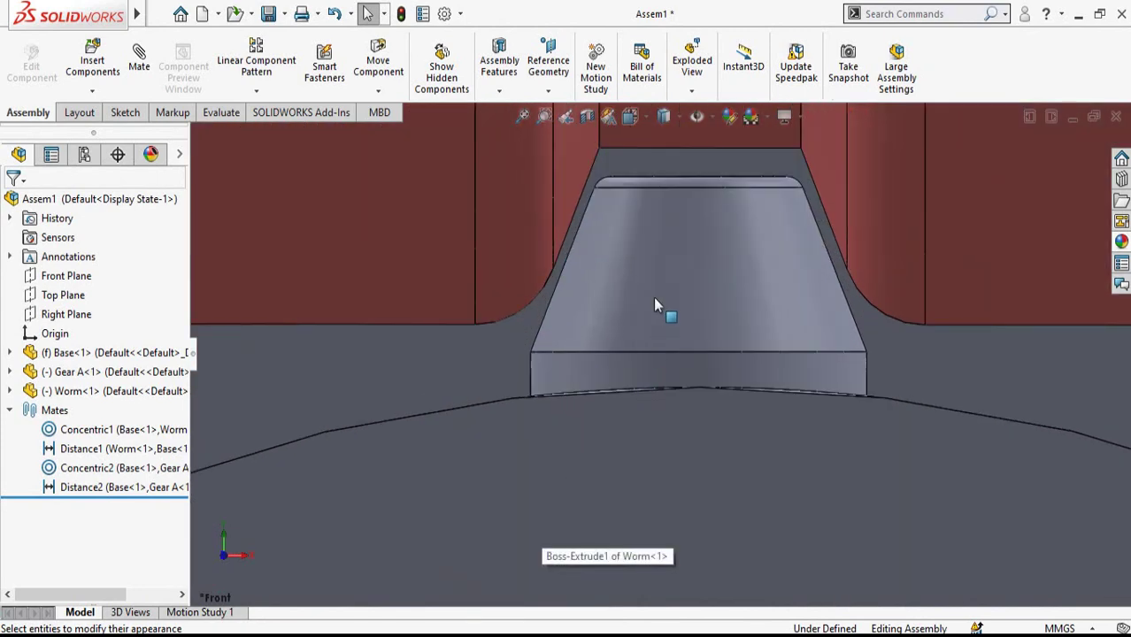
{"action": "left_click", "coordinate": [736, 298]}
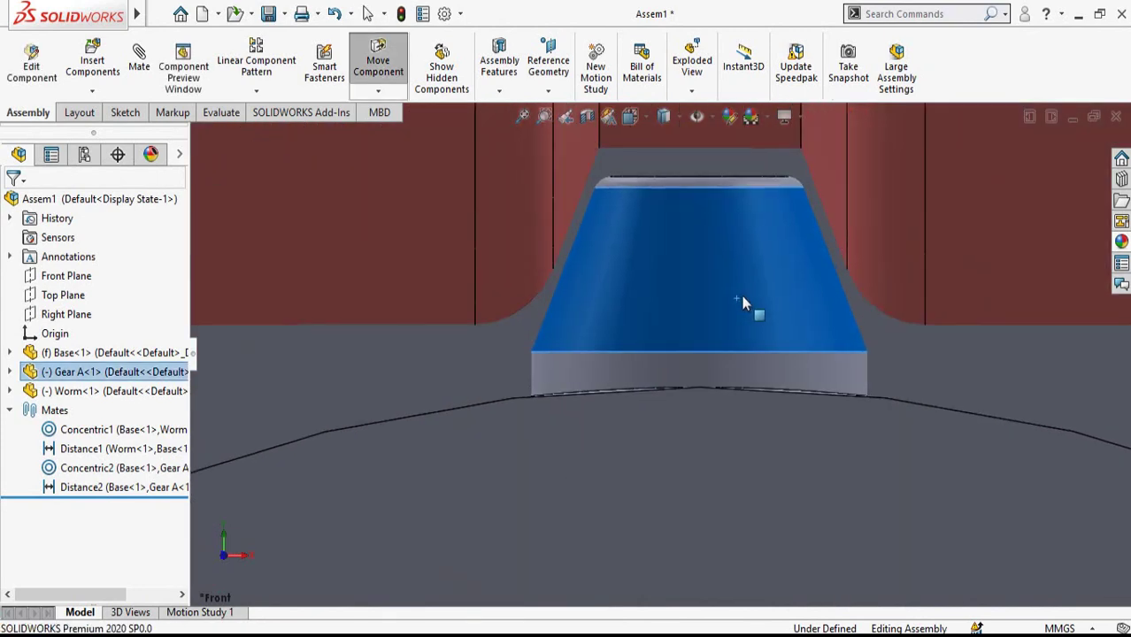
{"action": "scroll", "coordinate": [695, 517], "scroll_direction": "up", "scroll_amount": 10}
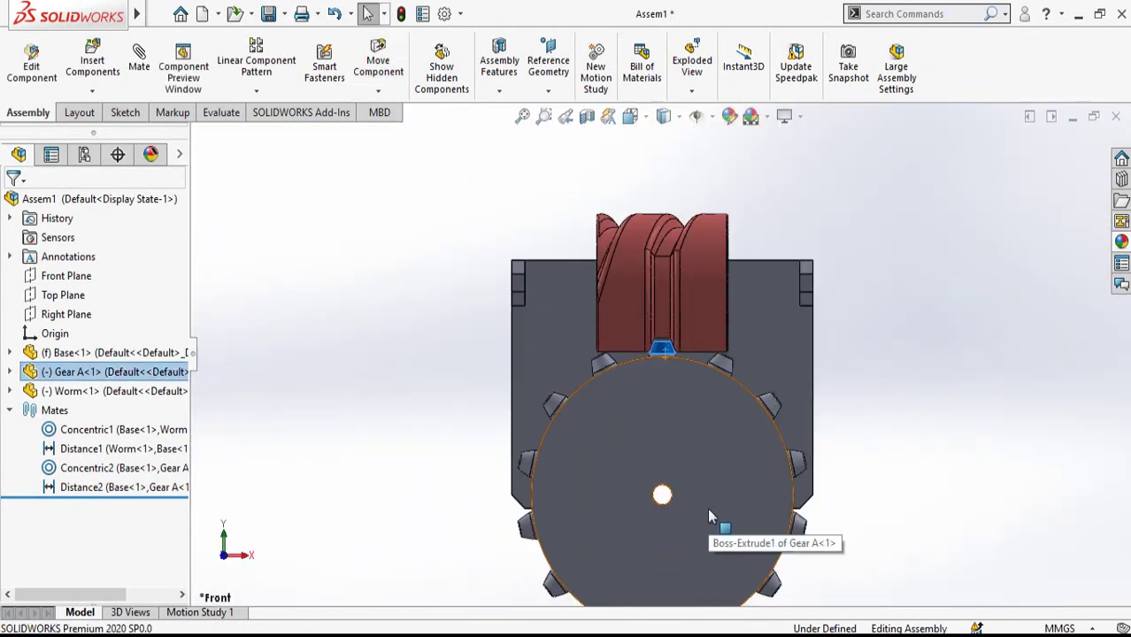
{"action": "left_click", "coordinate": [509, 443]}
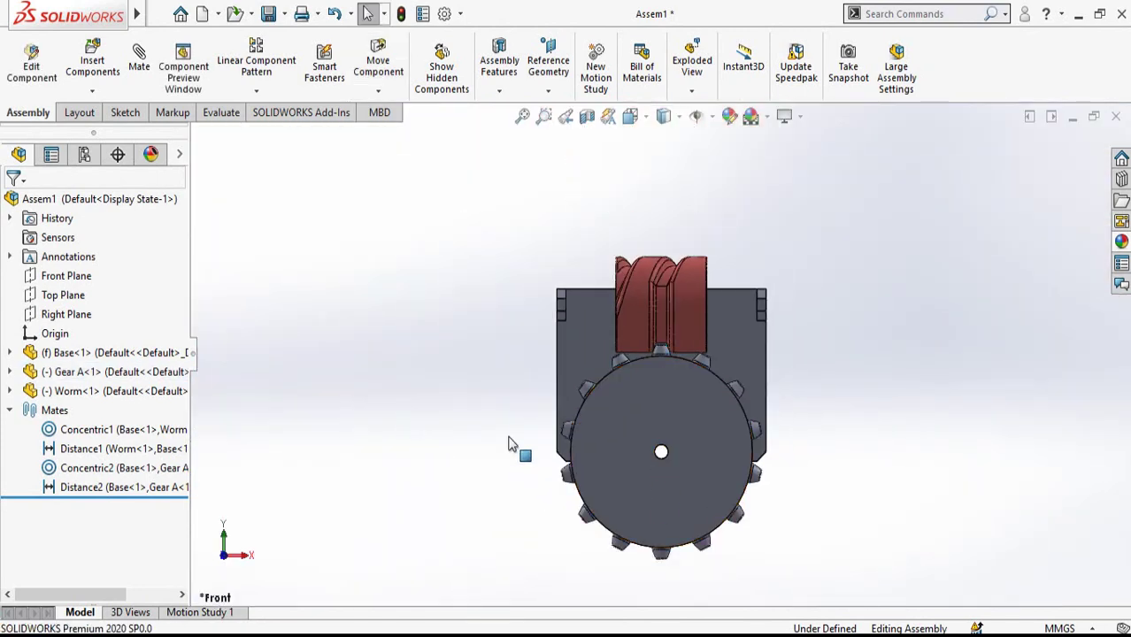
{"action": "middle_click_drag", "start_coordinate": [509, 444], "coordinate": [465, 362]}
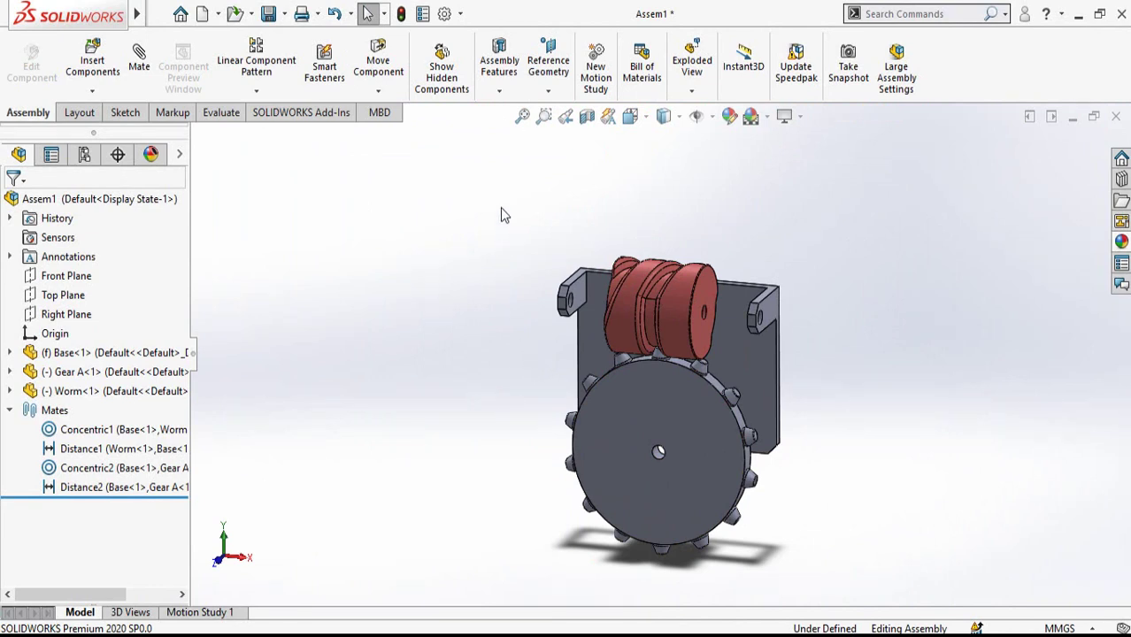
Enable the SOLIDWORKS Motion add-in in the Add-Ins dialog
{"action": "left_click", "coordinate": [461, 15]}
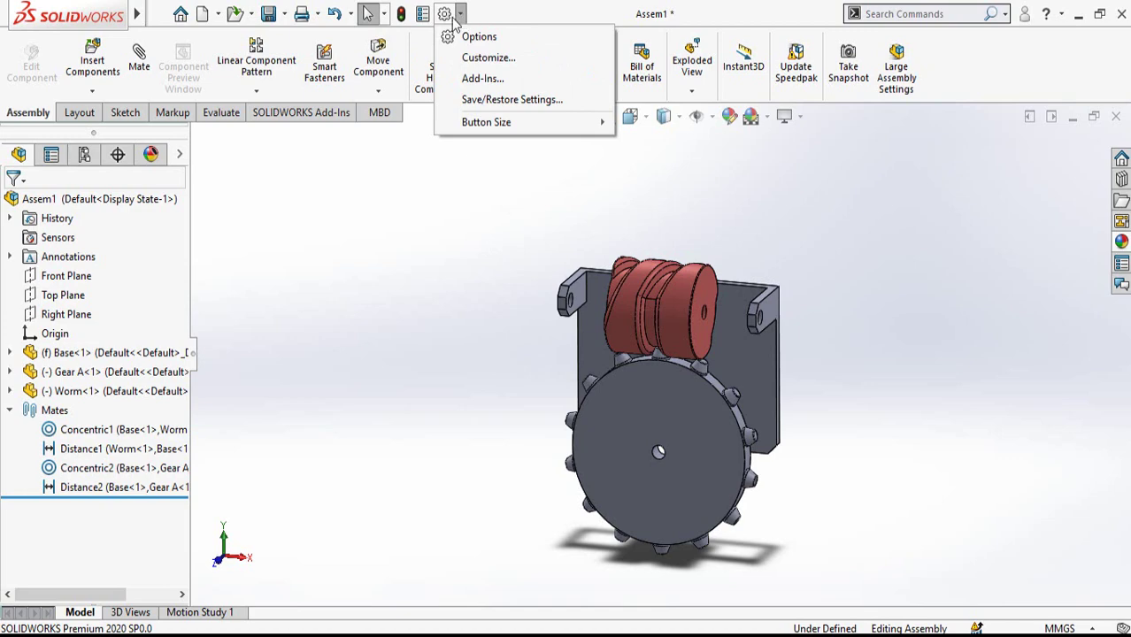
{"action": "left_click", "coordinate": [483, 80]}
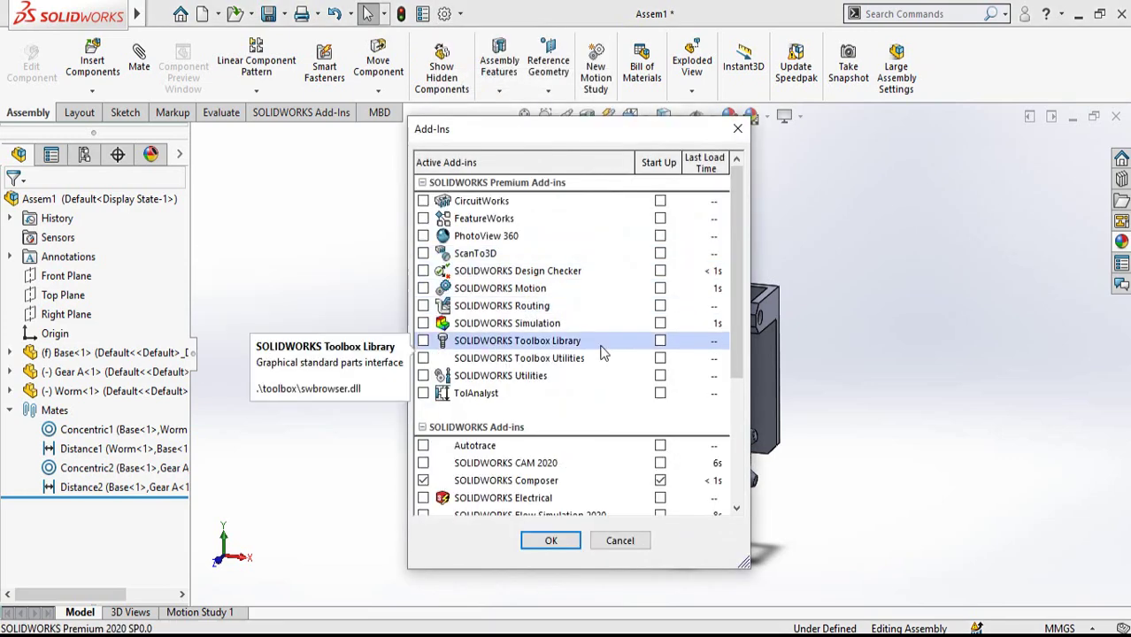
{"action": "left_click", "coordinate": [423, 289]}
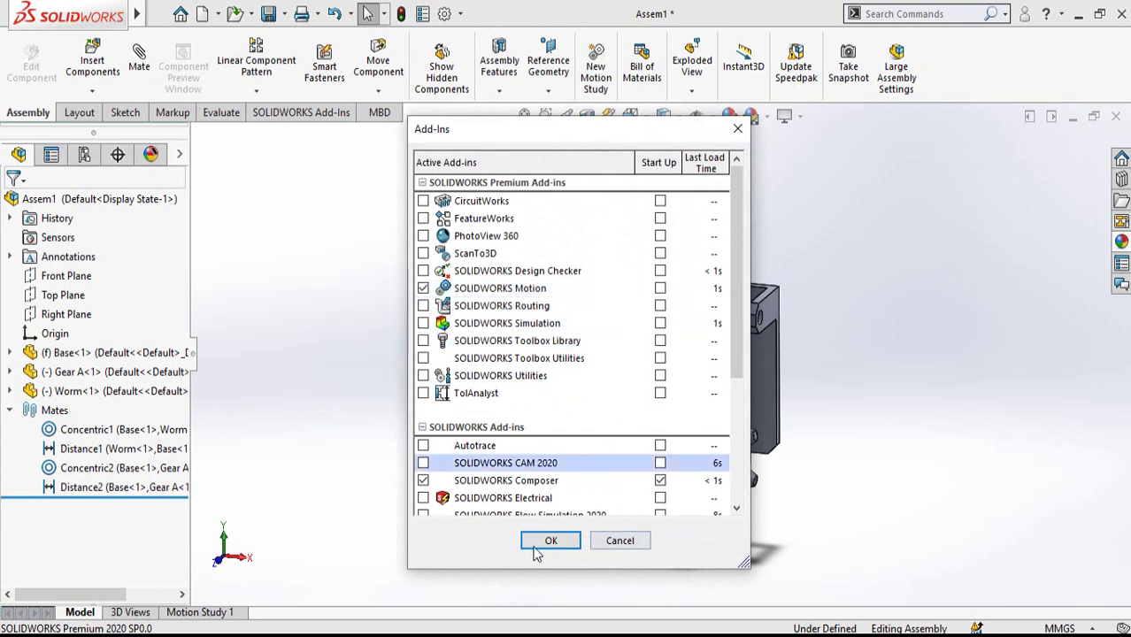
{"action": "left_click", "coordinate": [550, 541]}
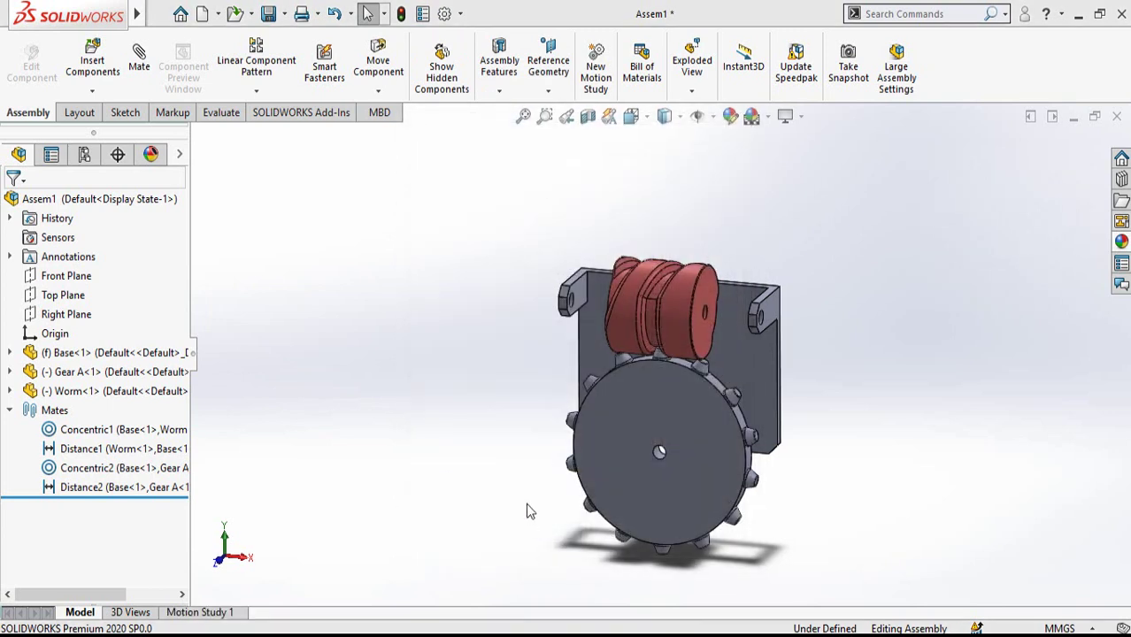
Show the worm gear assembly in the Front view
{"action": "middle_click_drag", "start_coordinate": [442, 371], "coordinate": [627, 394]}
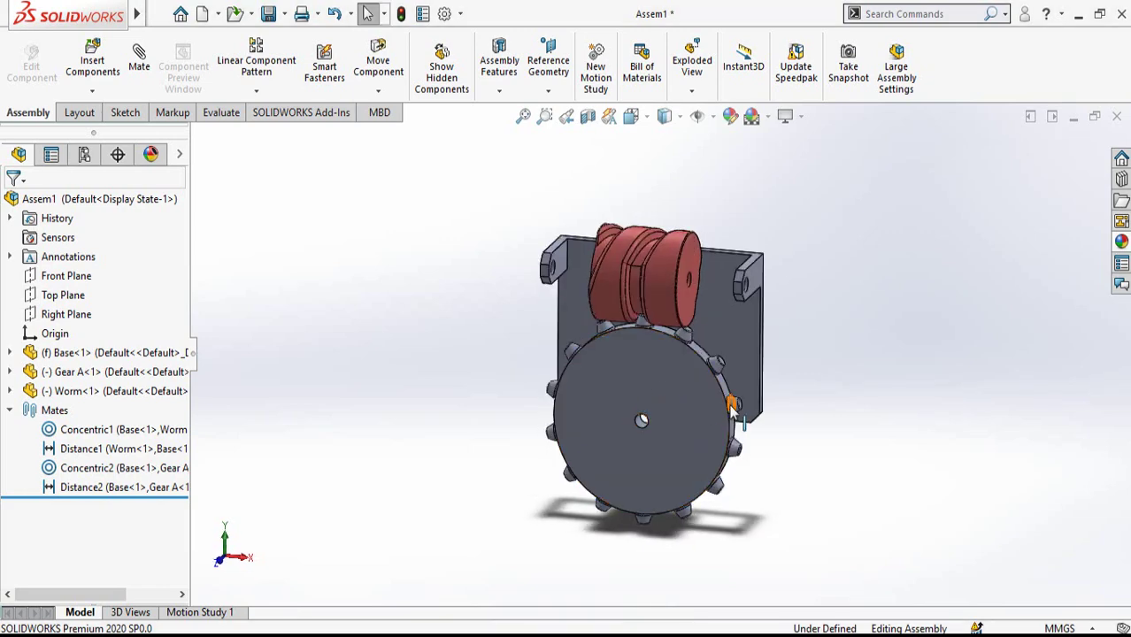
{"action": "key", "text": "space"}
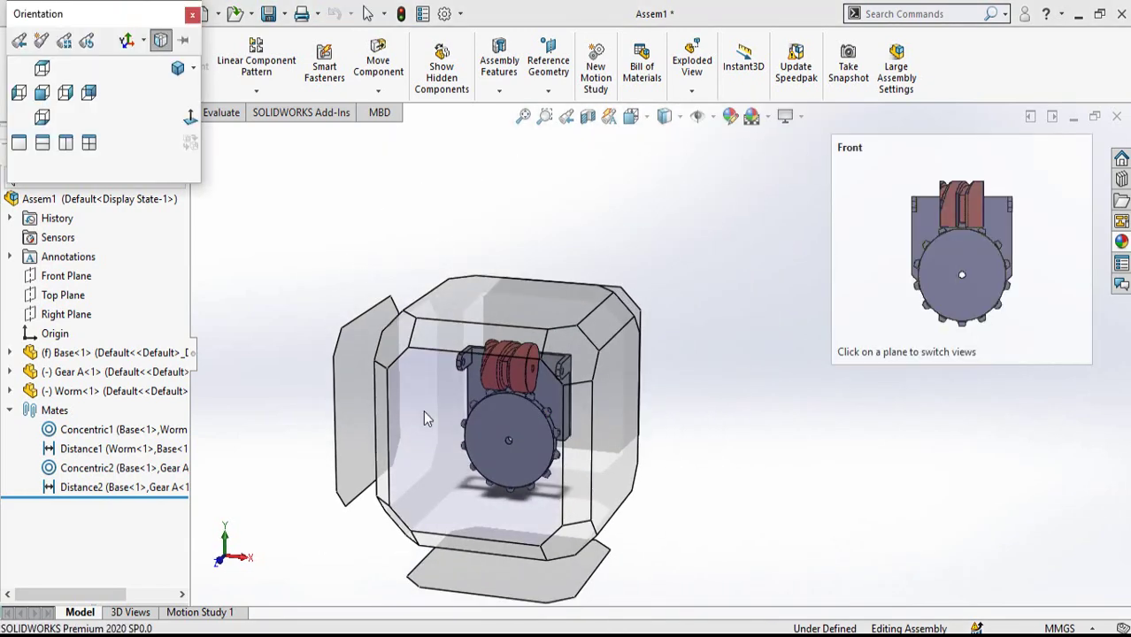
{"action": "left_click", "coordinate": [423, 410]}
{"action": "scroll", "coordinate": [709, 276], "scroll_direction": "down", "scroll_amount": 2}
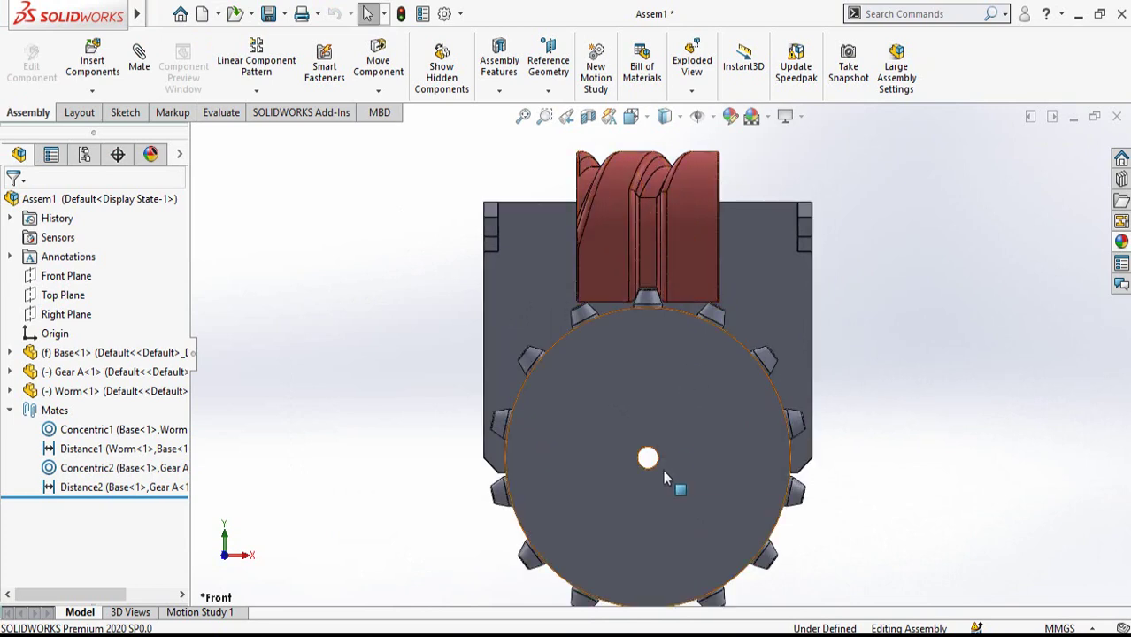
Set Motion Study 1's study type to Motion Analysis with the timeline expanded
{"action": "left_click", "coordinate": [200, 613]}
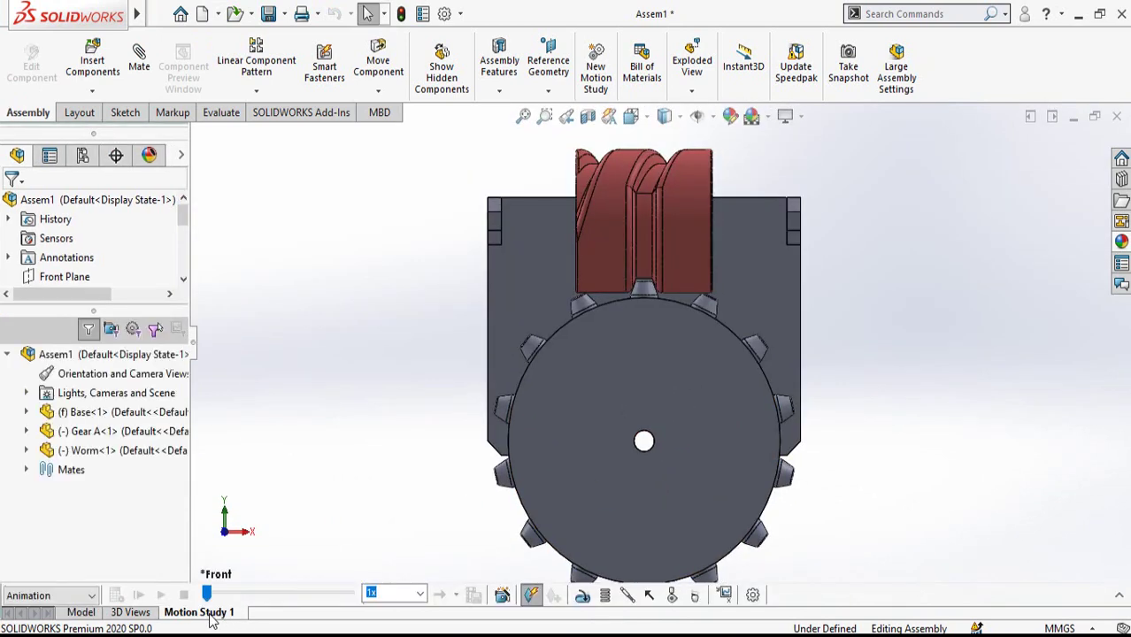
{"action": "left_click", "coordinate": [1119, 598]}
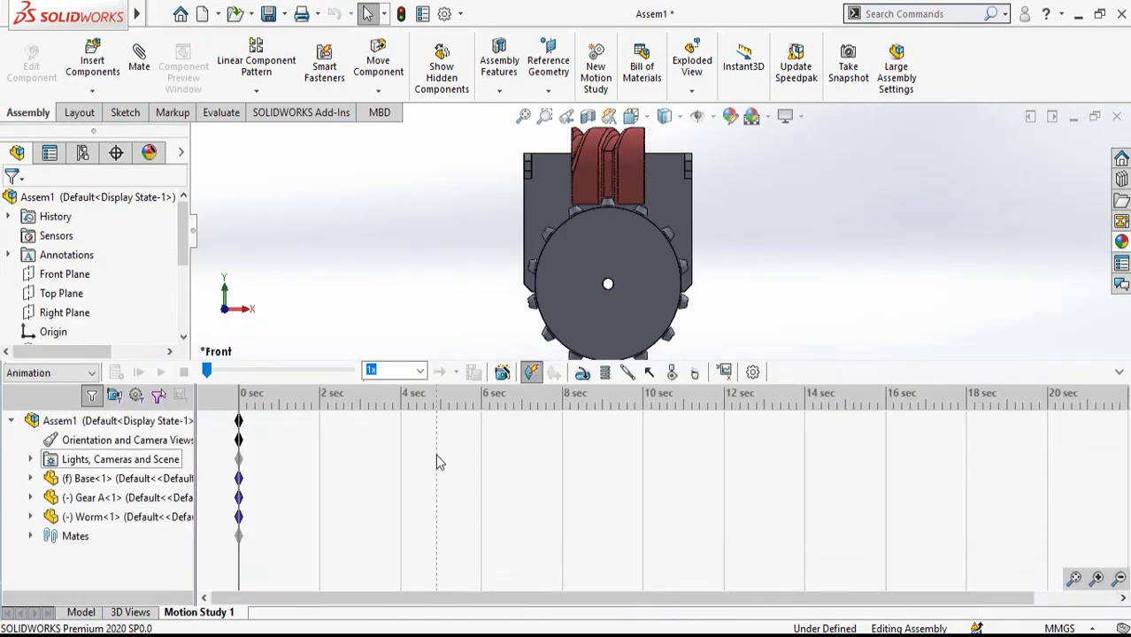
{"action": "left_click", "coordinate": [44, 374]}
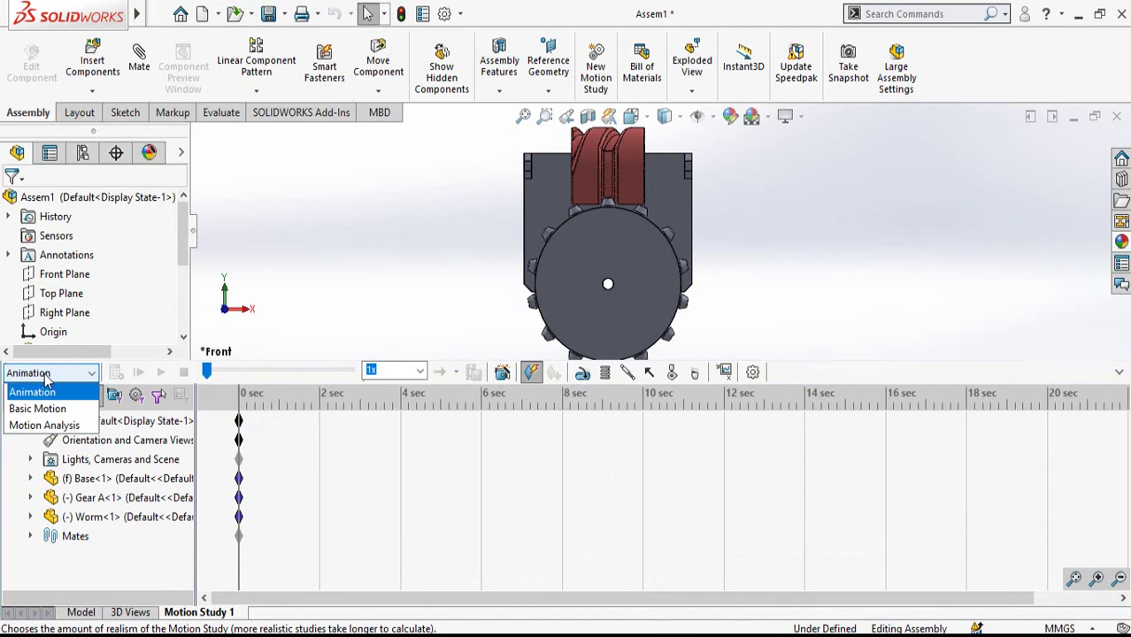
{"action": "left_click", "coordinate": [42, 425]}
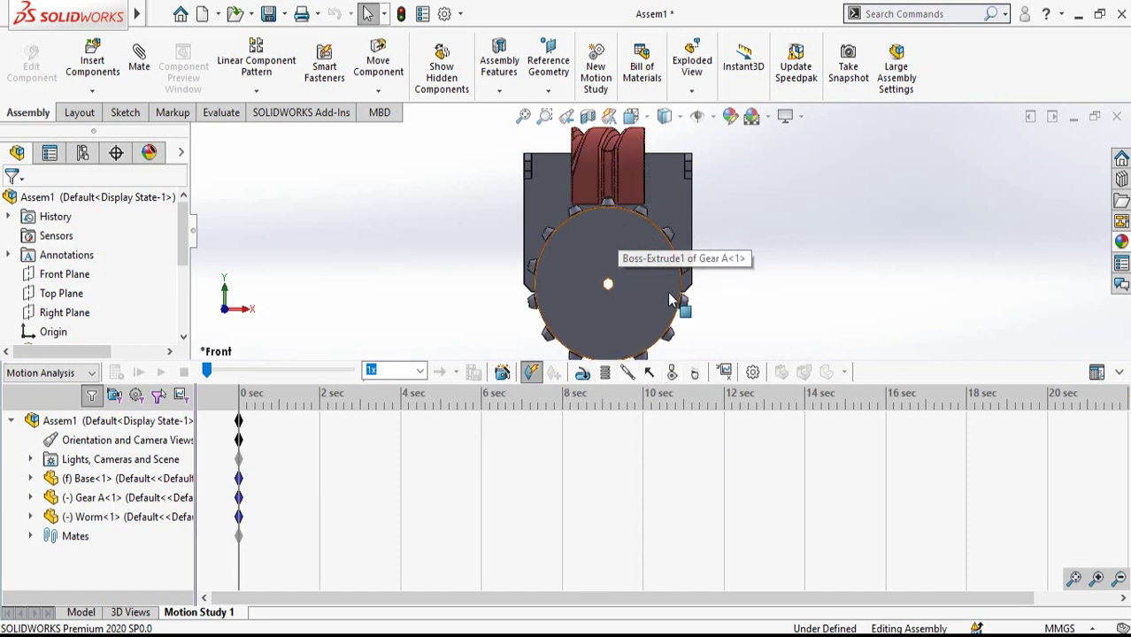
Define a solid body contact between Gear A and the Worm
{"action": "left_click", "coordinate": [672, 372]}
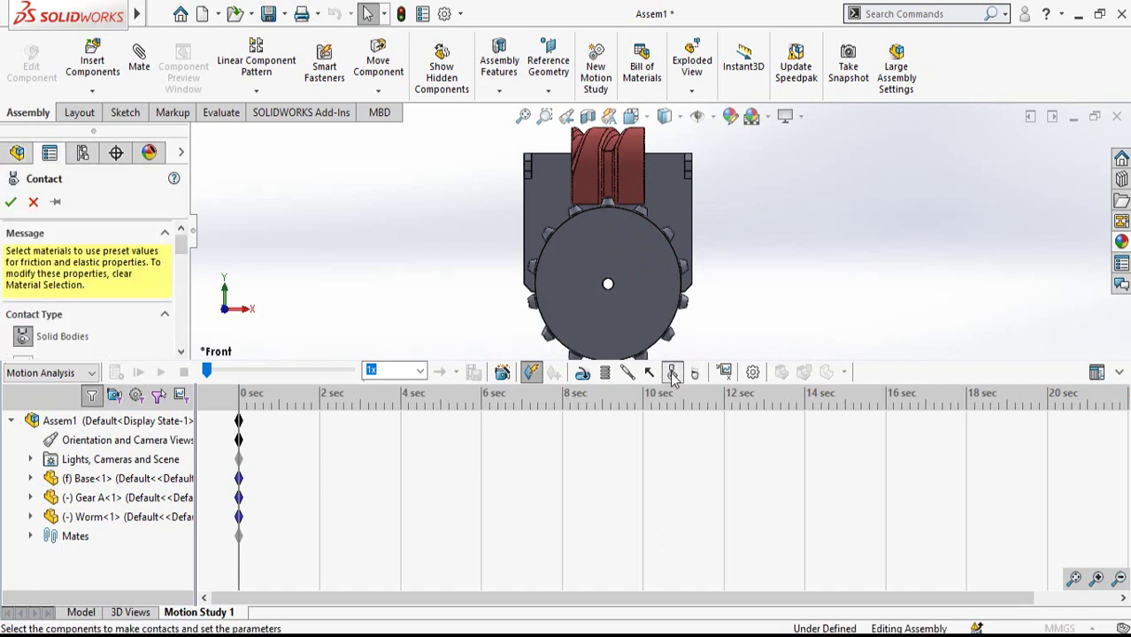
{"action": "left_click", "coordinate": [633, 260]}
{"action": "left_click", "coordinate": [610, 178]}
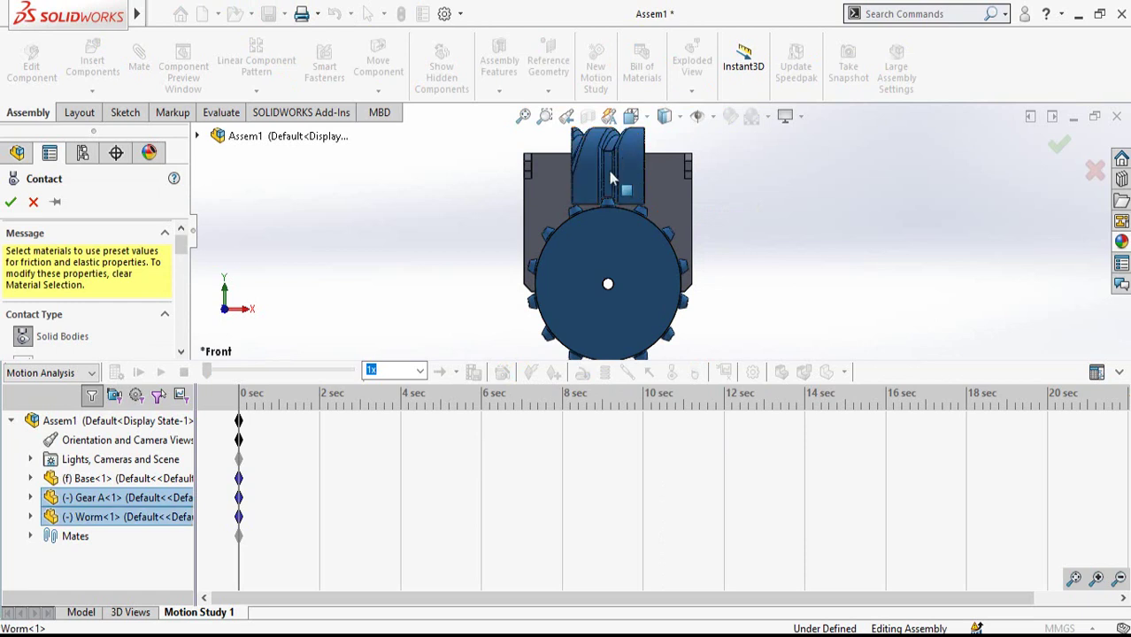
{"action": "left_click", "coordinate": [10, 202]}
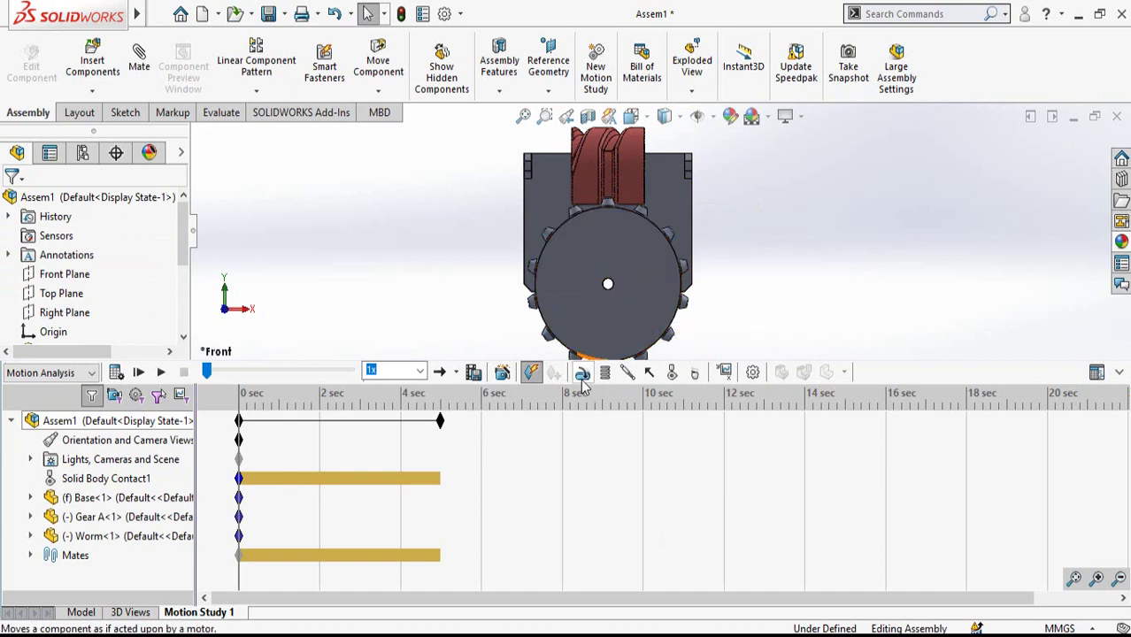
{"action": "scroll", "coordinate": [633, 181], "scroll_direction": "down", "scroll_amount": 2}
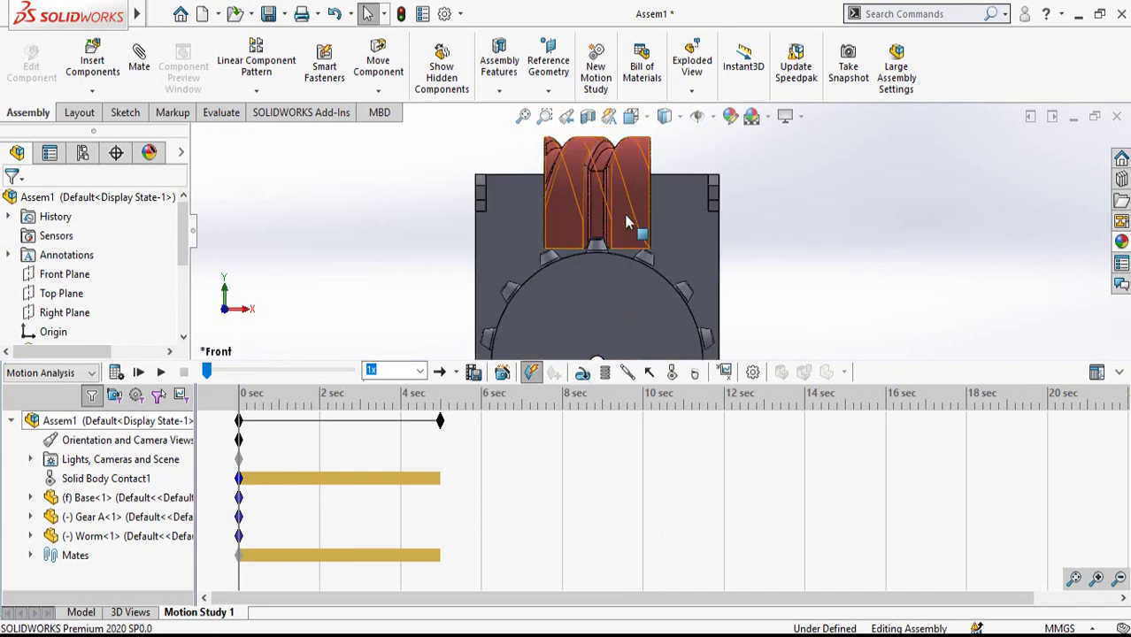
Add a rotary motor on the worm's face, direction reversed, at a constant 20 RPM
{"action": "left_click", "coordinate": [582, 373]}
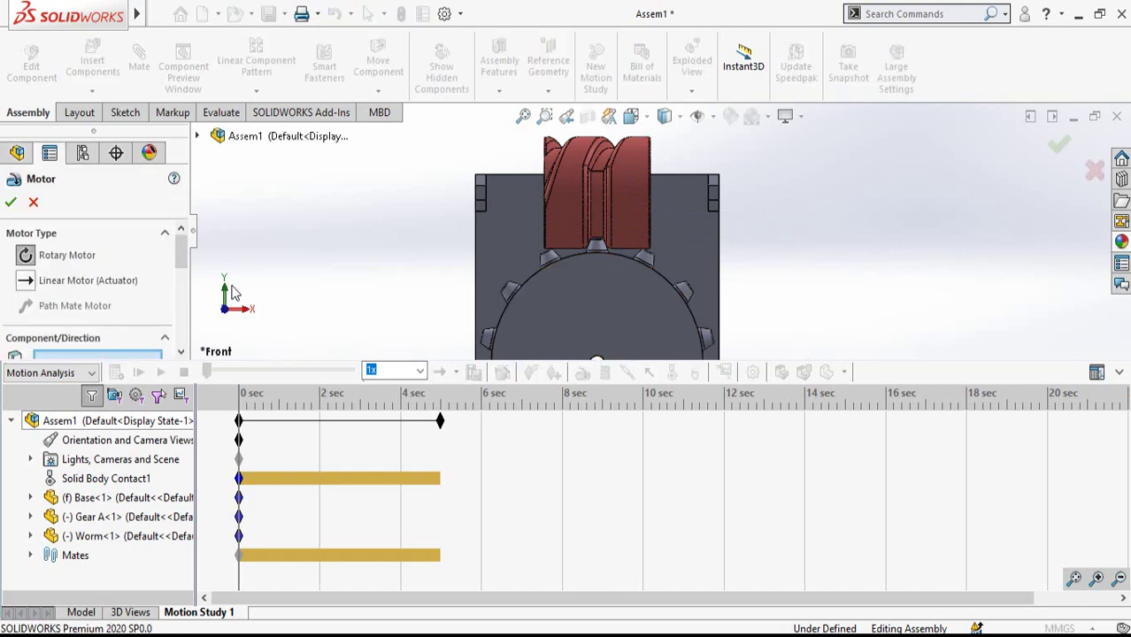
{"action": "left_click", "coordinate": [641, 190]}
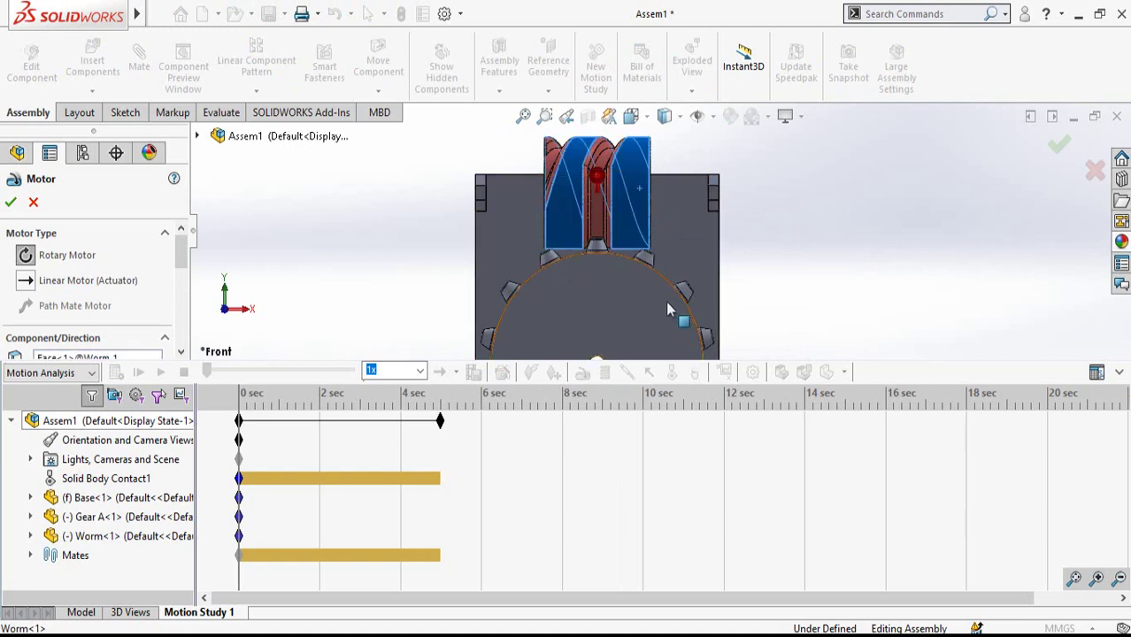
{"action": "middle_click_drag", "start_coordinate": [639, 187], "coordinate": [611, 234]}
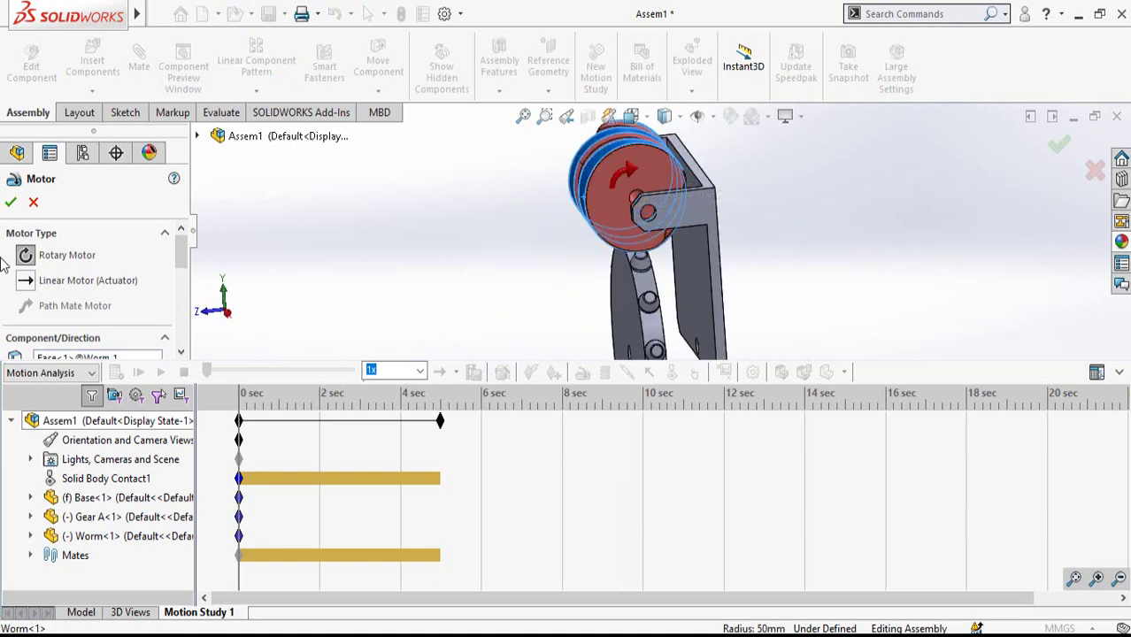
{"action": "scroll", "coordinate": [2, 263], "scroll_direction": "down", "scroll_amount": 2}
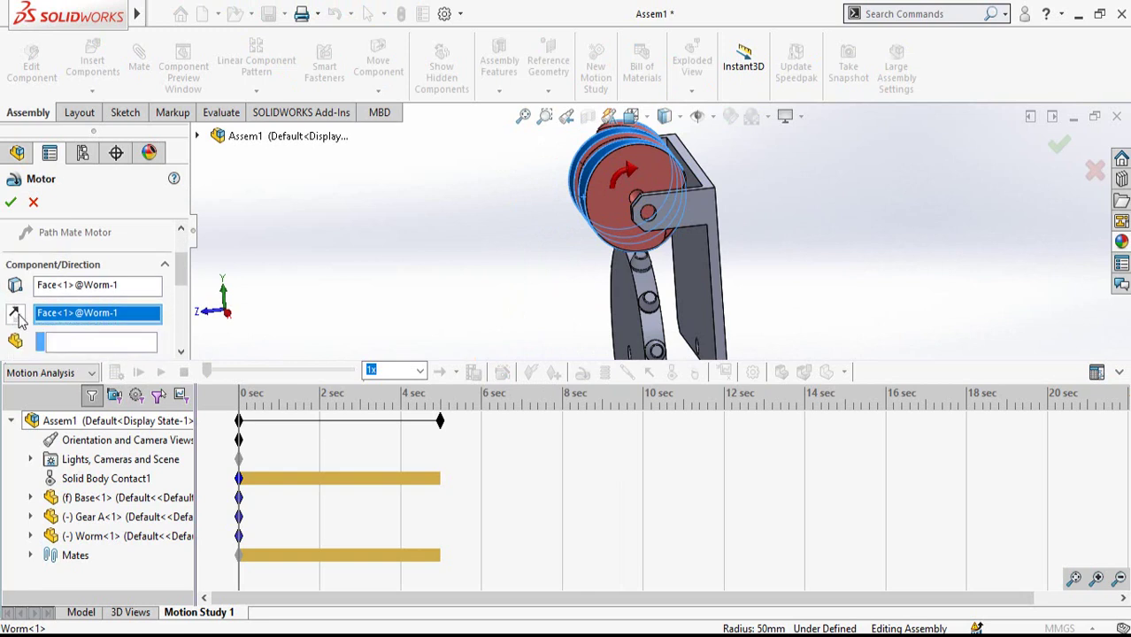
{"action": "left_click", "coordinate": [15, 315]}
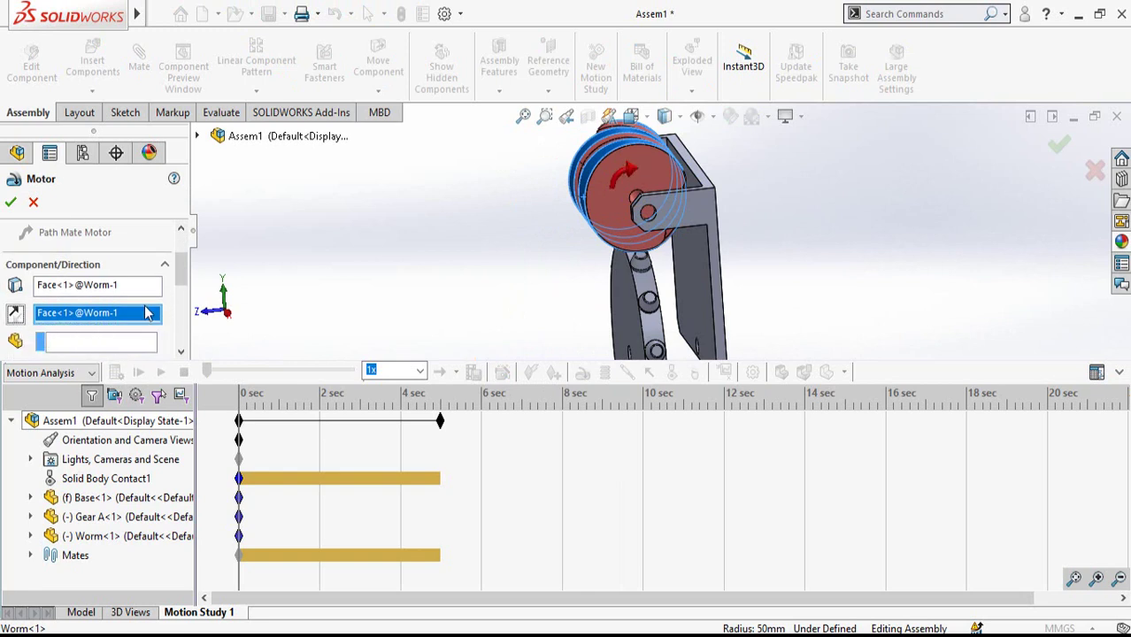
{"action": "left_click", "coordinate": [15, 315]}
{"action": "scroll", "coordinate": [182, 276], "scroll_direction": "down", "scroll_amount": 3}
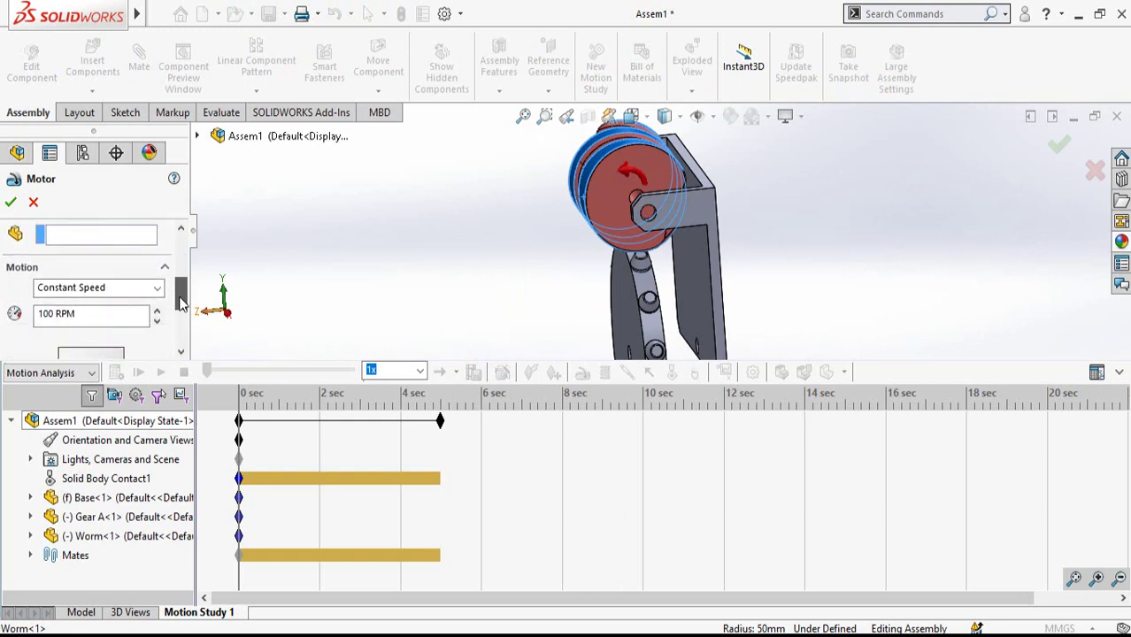
{"action": "double_click", "coordinate": [52, 278]}
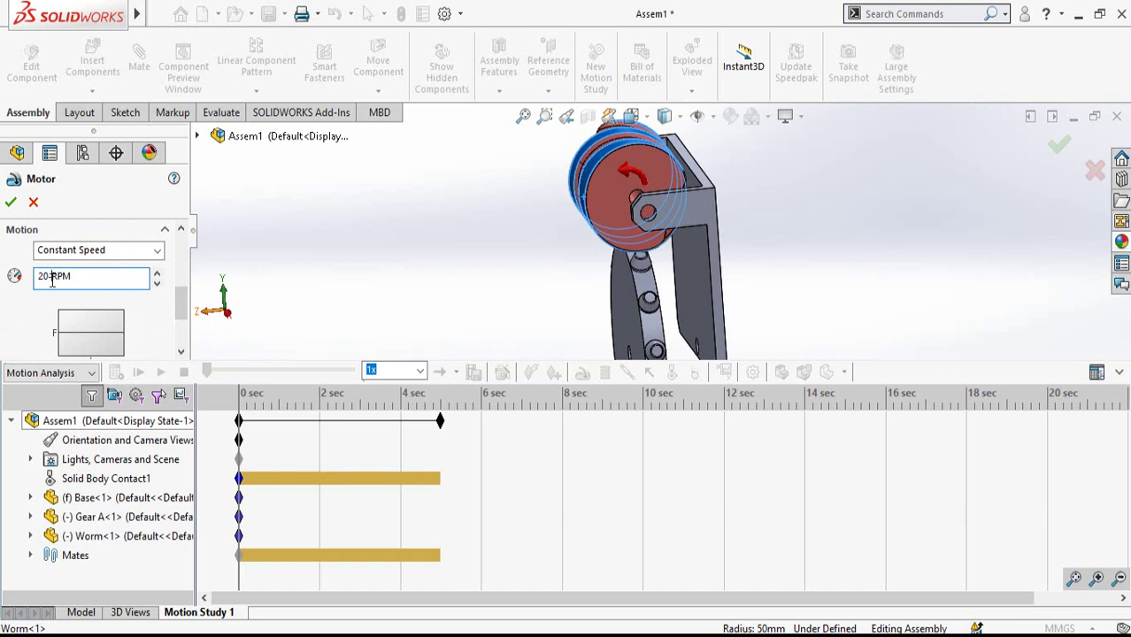
{"action": "type", "text": "20"}
{"action": "key", "text": "Return"}
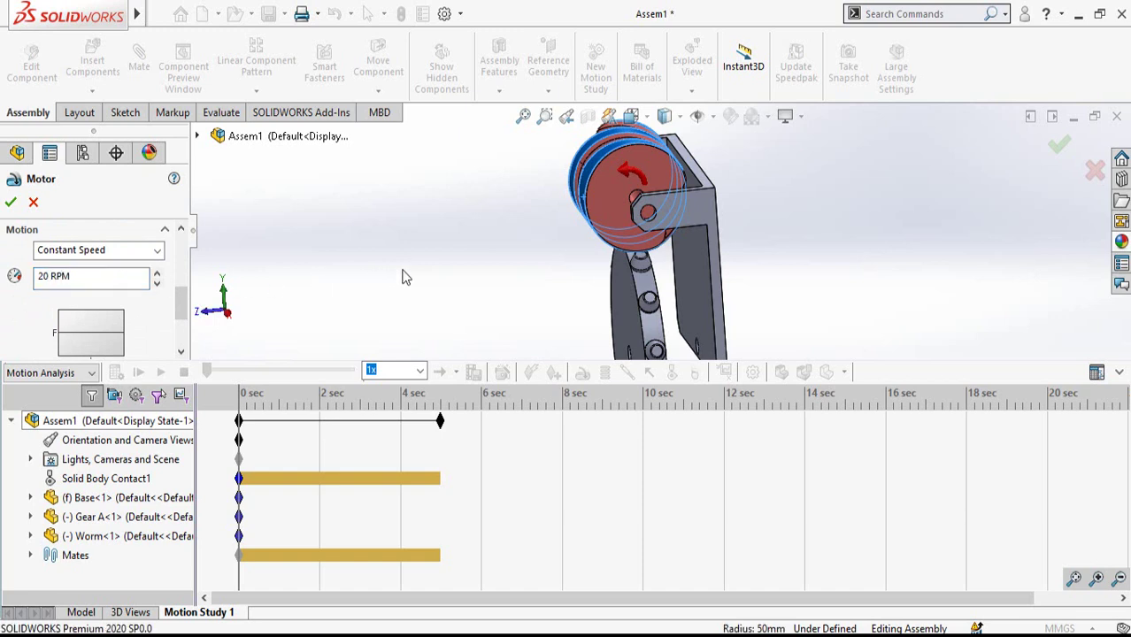
{"action": "left_click", "coordinate": [11, 202]}
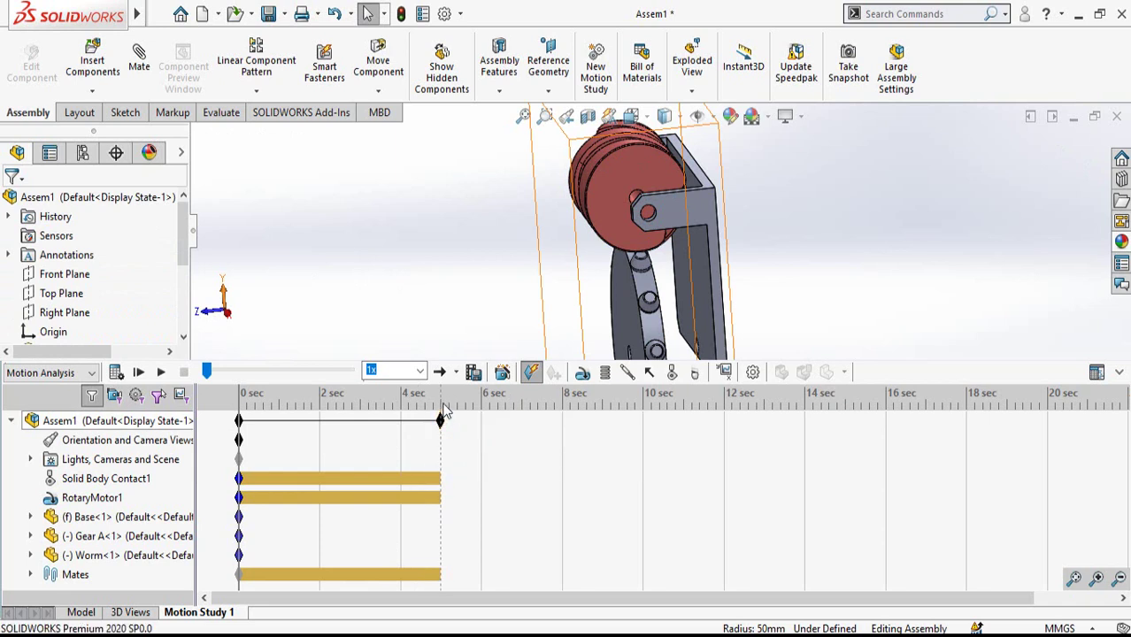
Extend Motion Study 1 from 5 to 20 seconds and calculate the motion
{"action": "left_click_drag", "start_coordinate": [443, 420], "coordinate": [904, 431]}
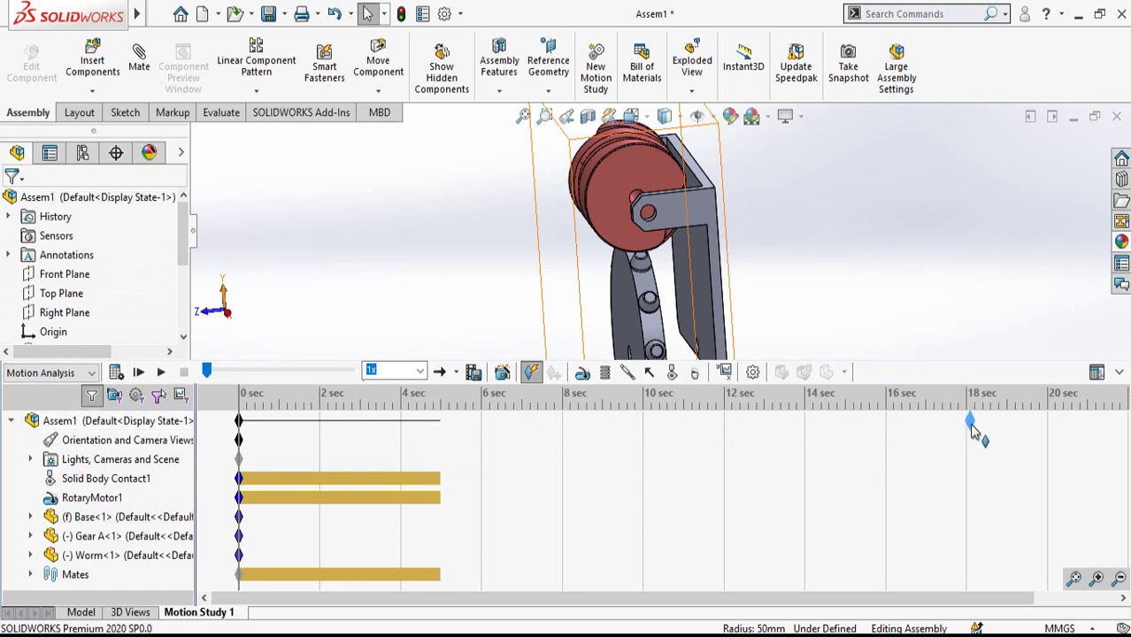
{"action": "left_click_drag", "start_coordinate": [970, 423], "coordinate": [1056, 430]}
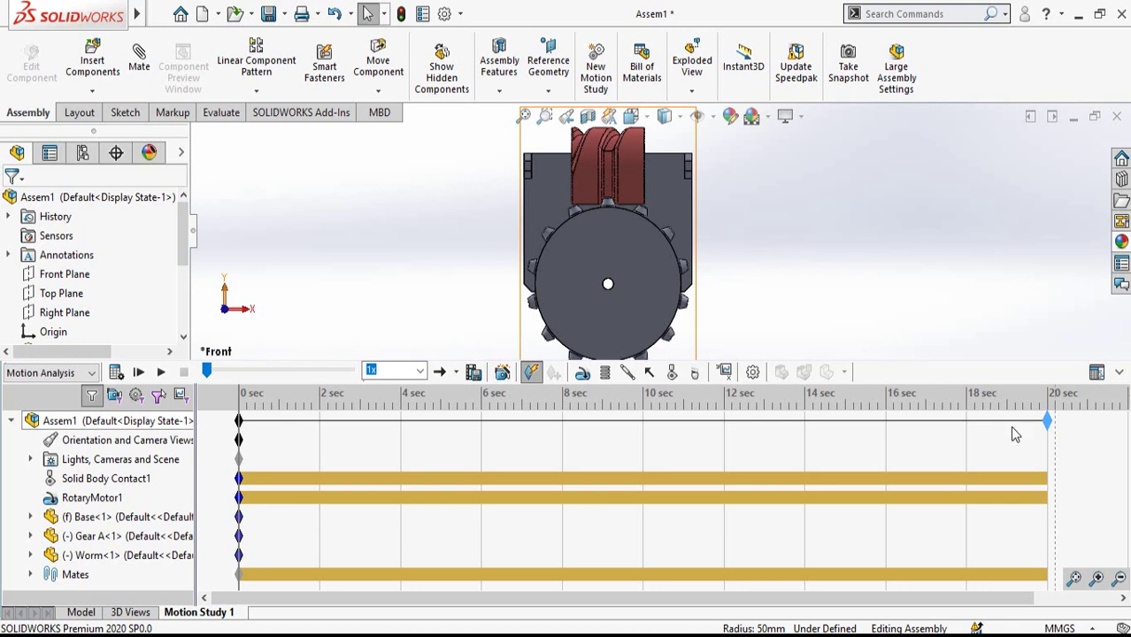
{"action": "left_click", "coordinate": [116, 371]}
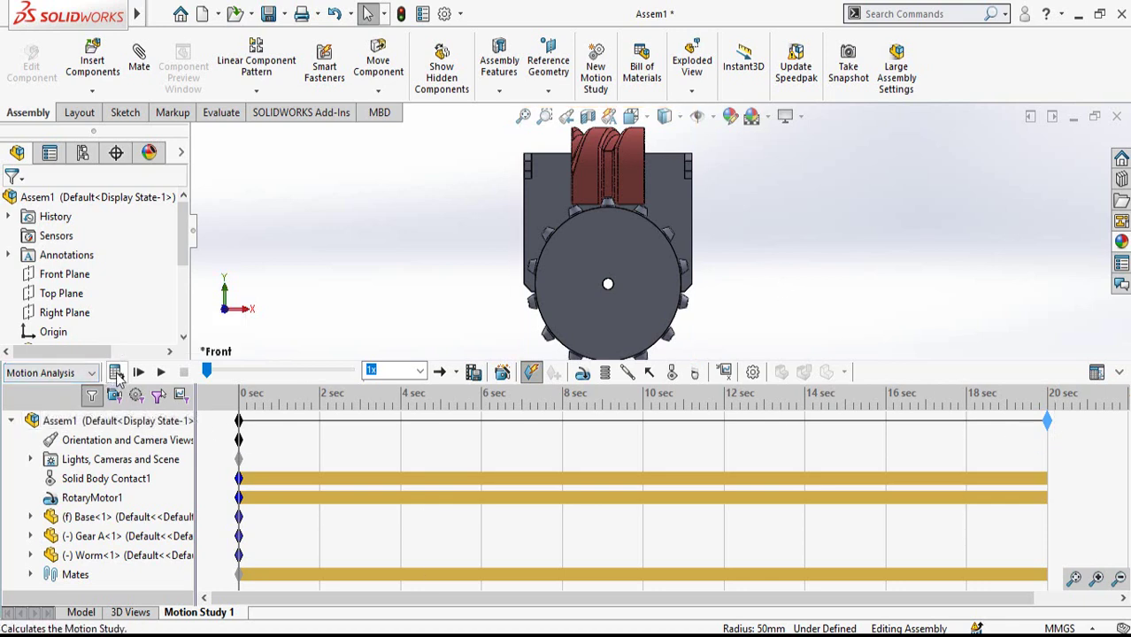